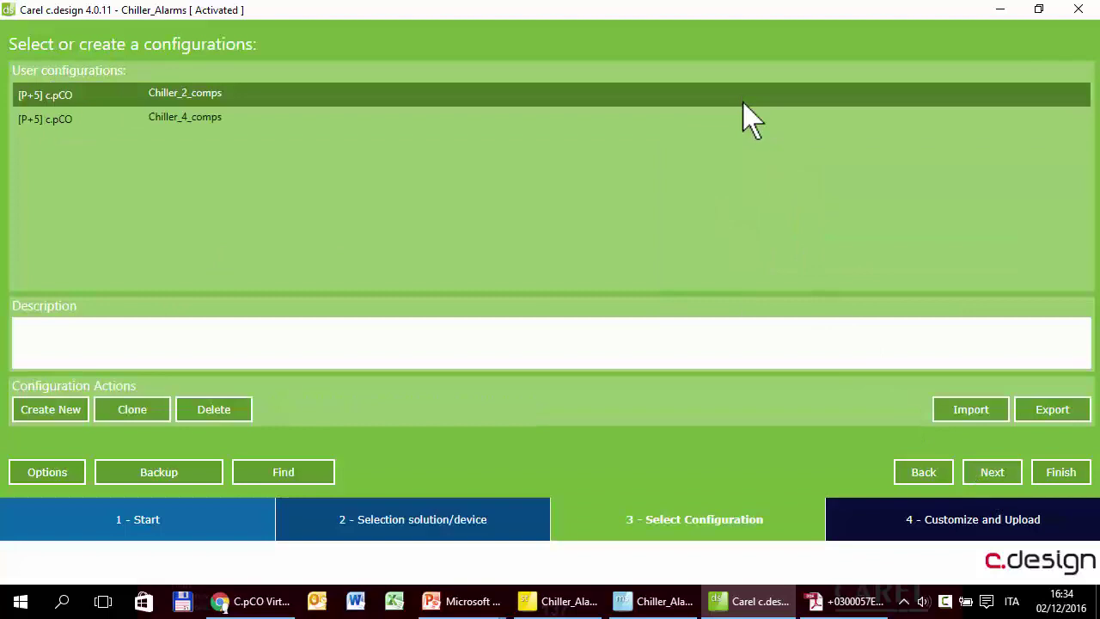
Select the Chiller_4_comps configuration and open its c.pCO configuration editor.
left_click(742, 118)
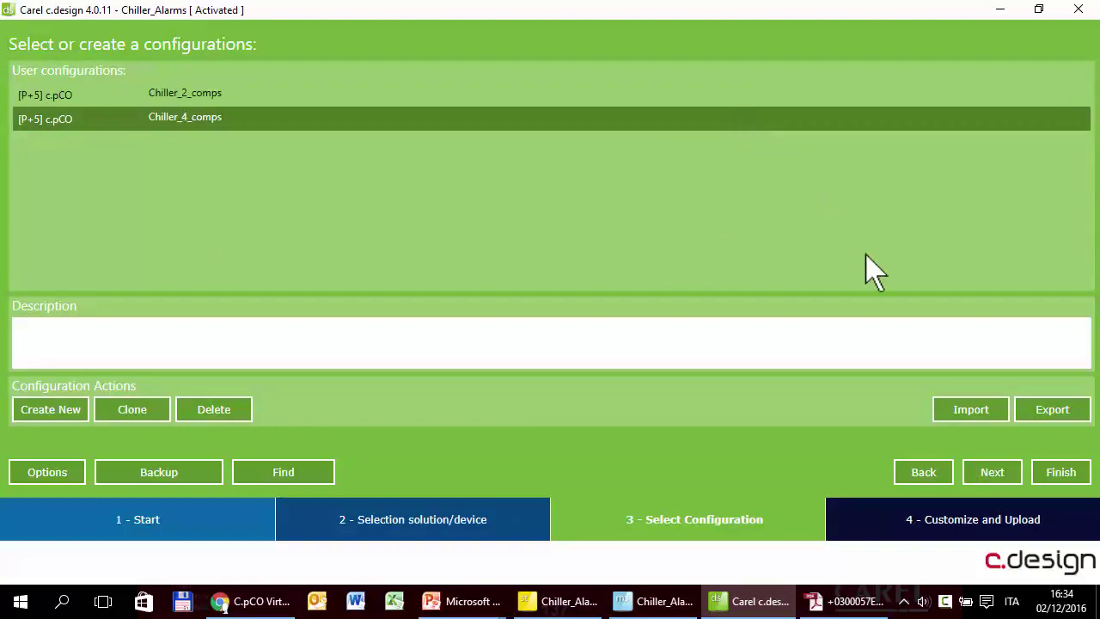
left_click(990, 473)
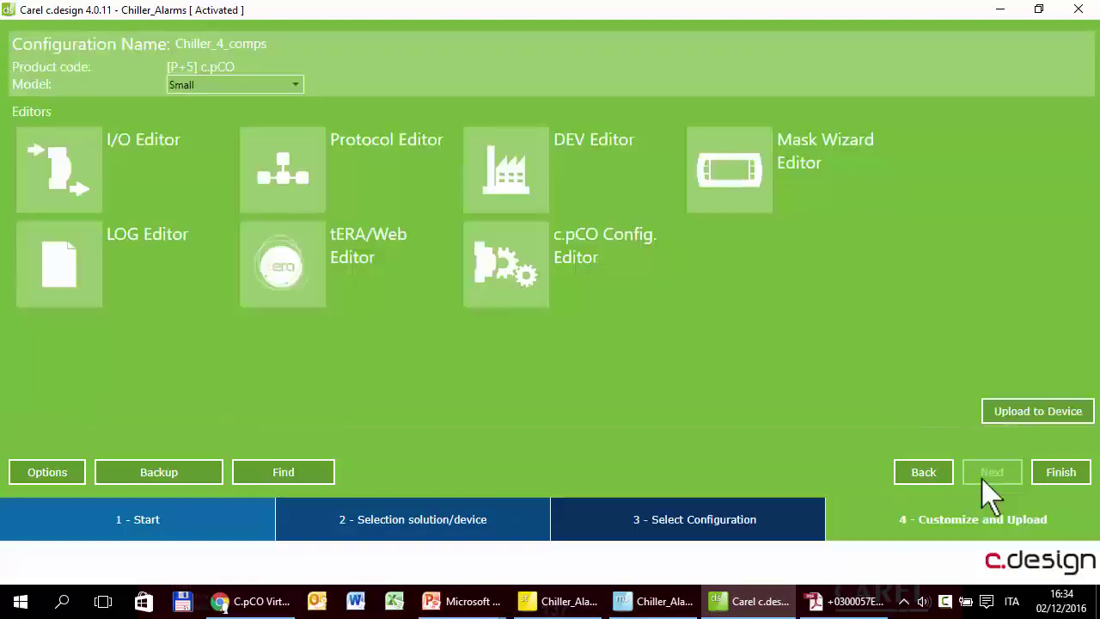
left_click(507, 272)
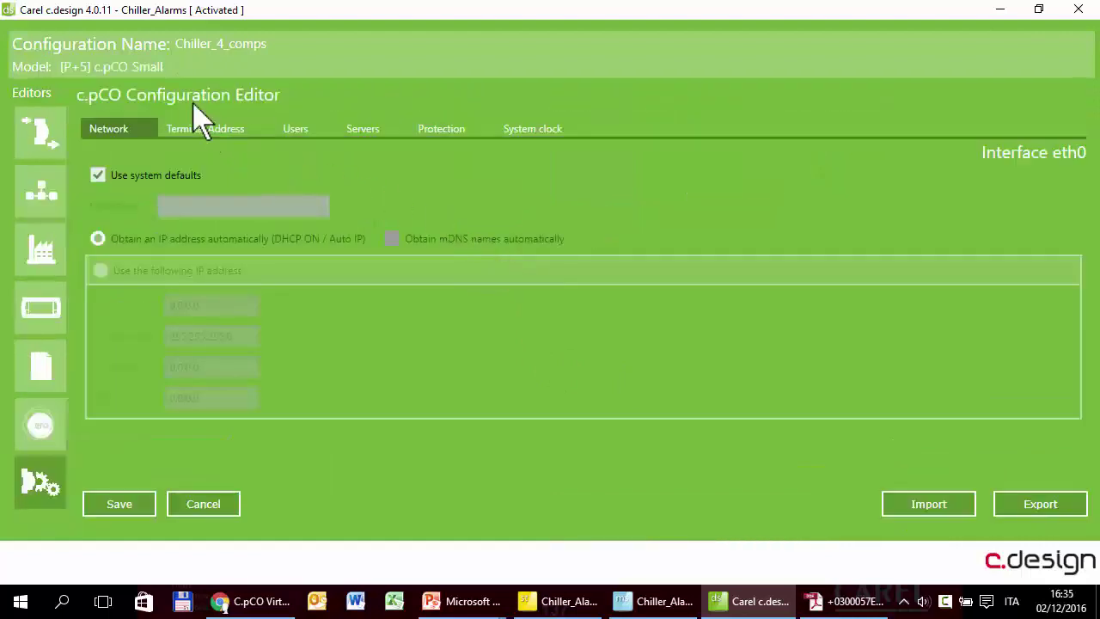
On the Protection page, enter and confirm a new controller password, then save.
left_click(434, 152)
left_click(241, 219)
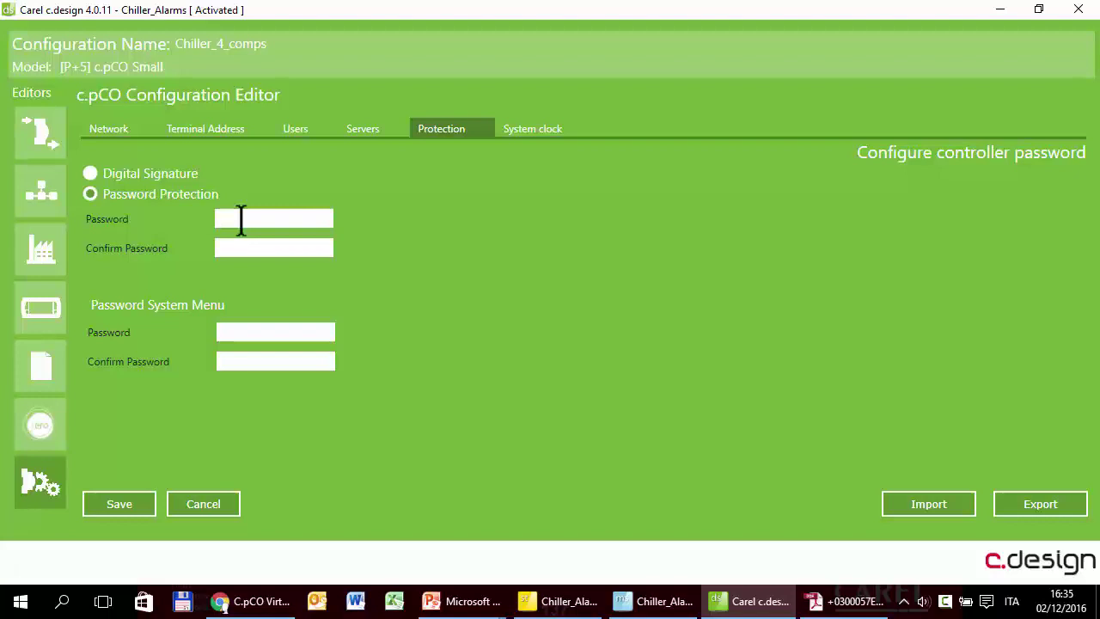
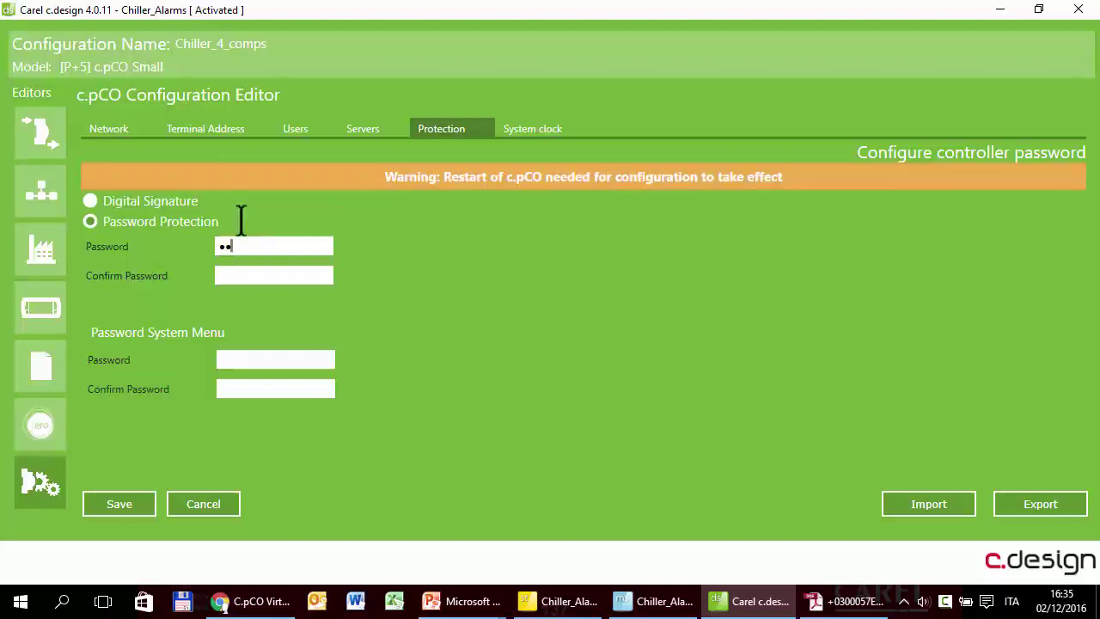
left_click(246, 273)
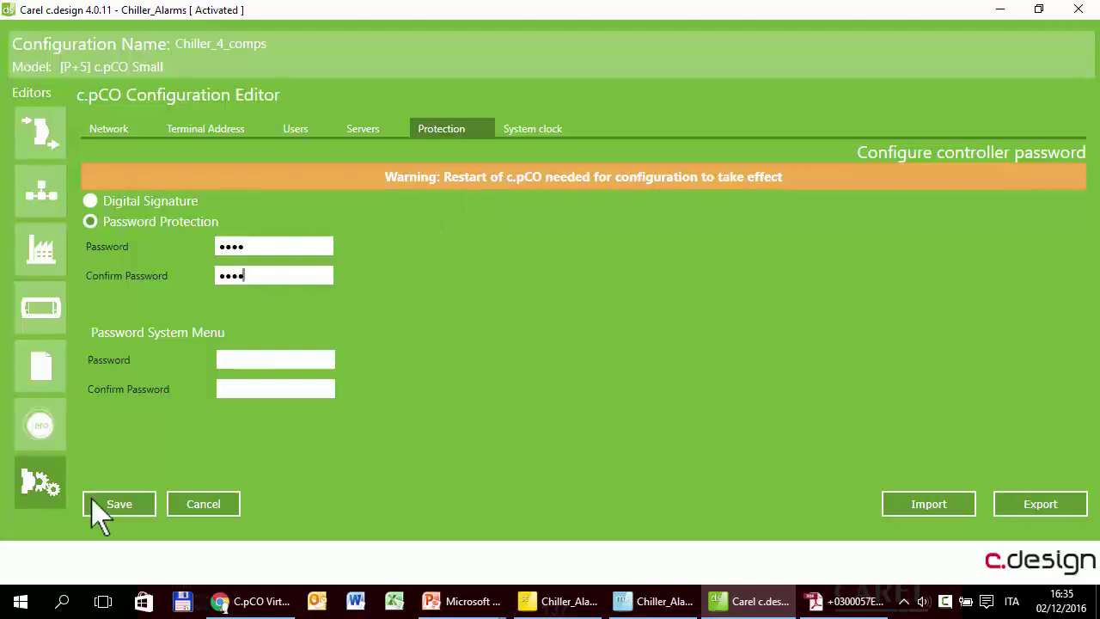
left_click(118, 507)
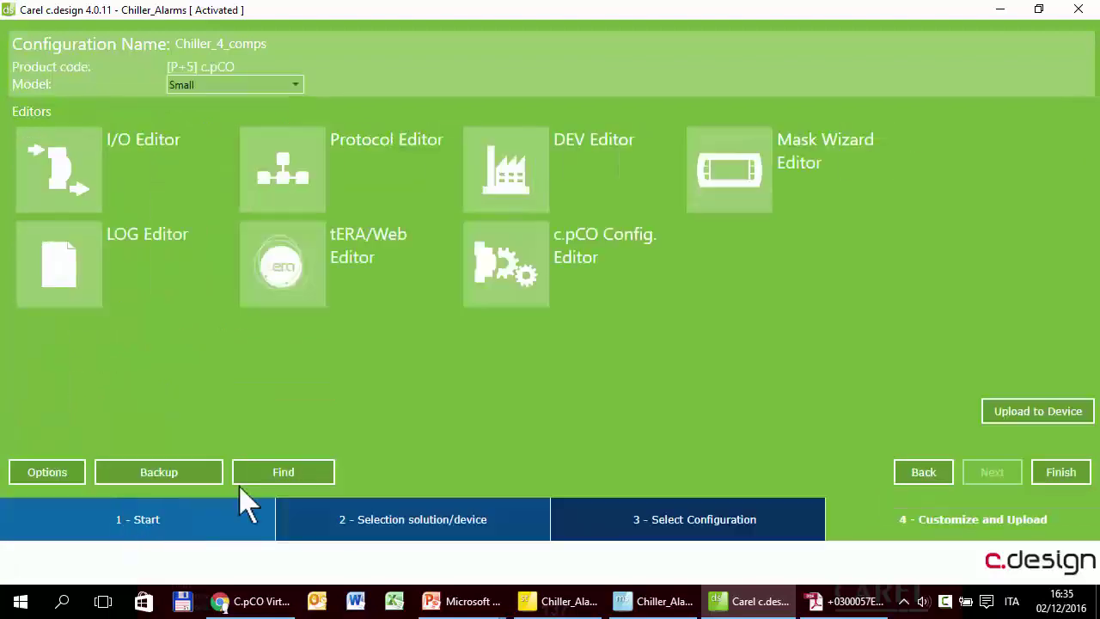
Reopen the c.pCO editor and look over the network and password settings.
left_click(498, 268)
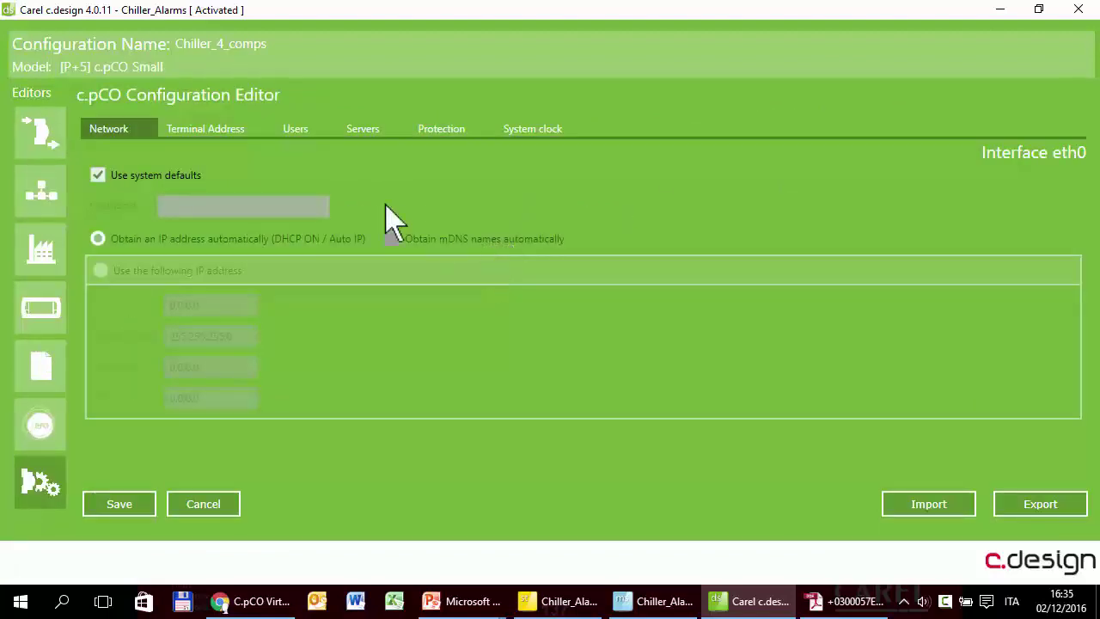
left_click(98, 176)
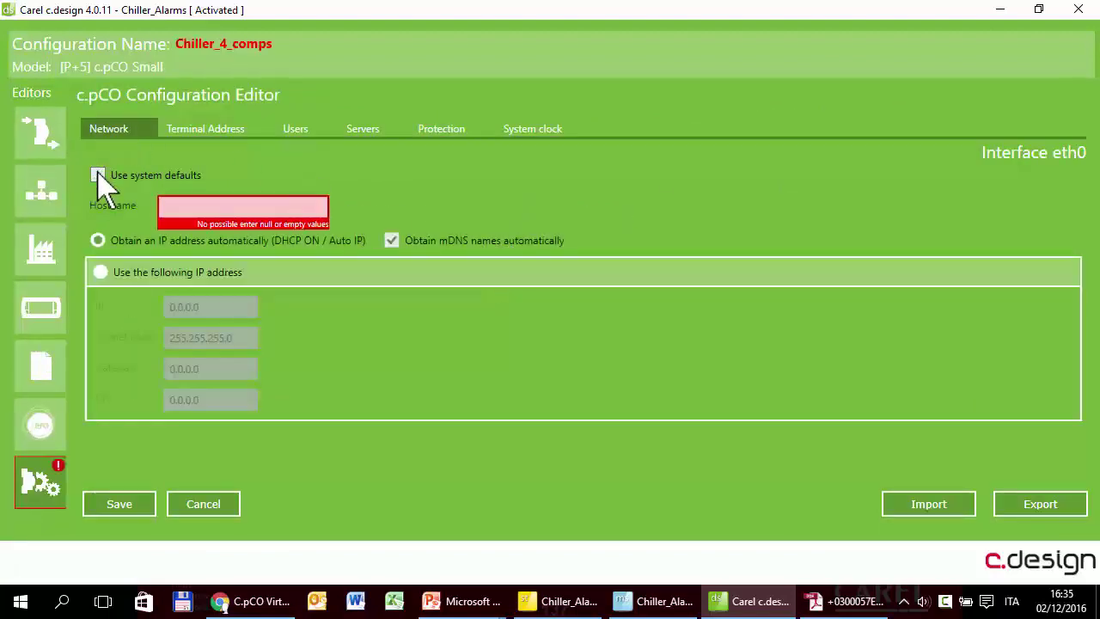
left_click(174, 204)
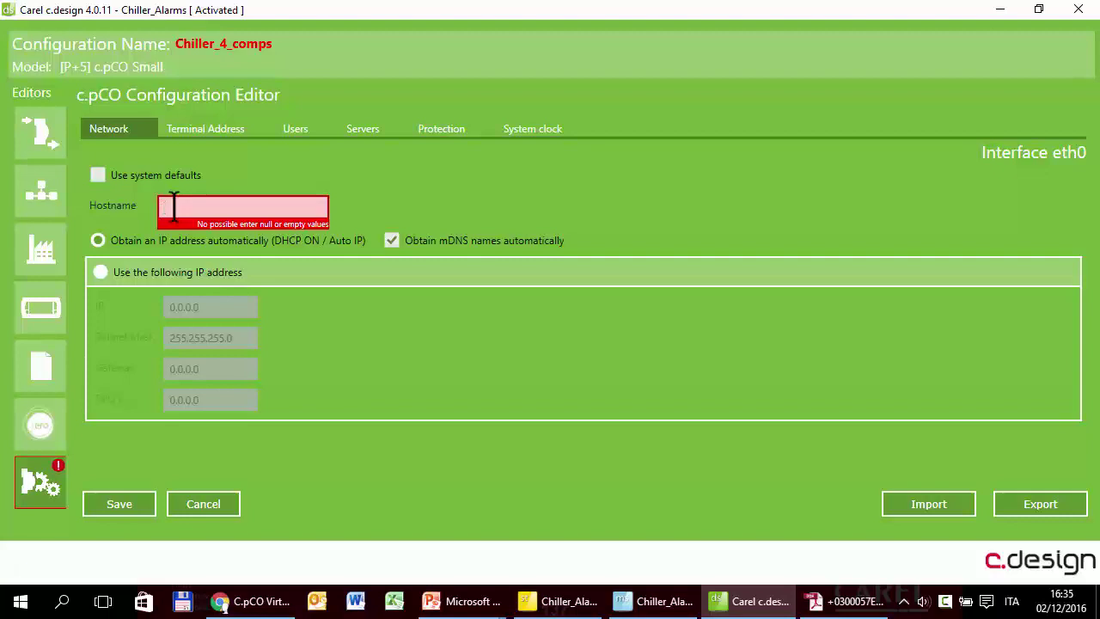
left_click(98, 175)
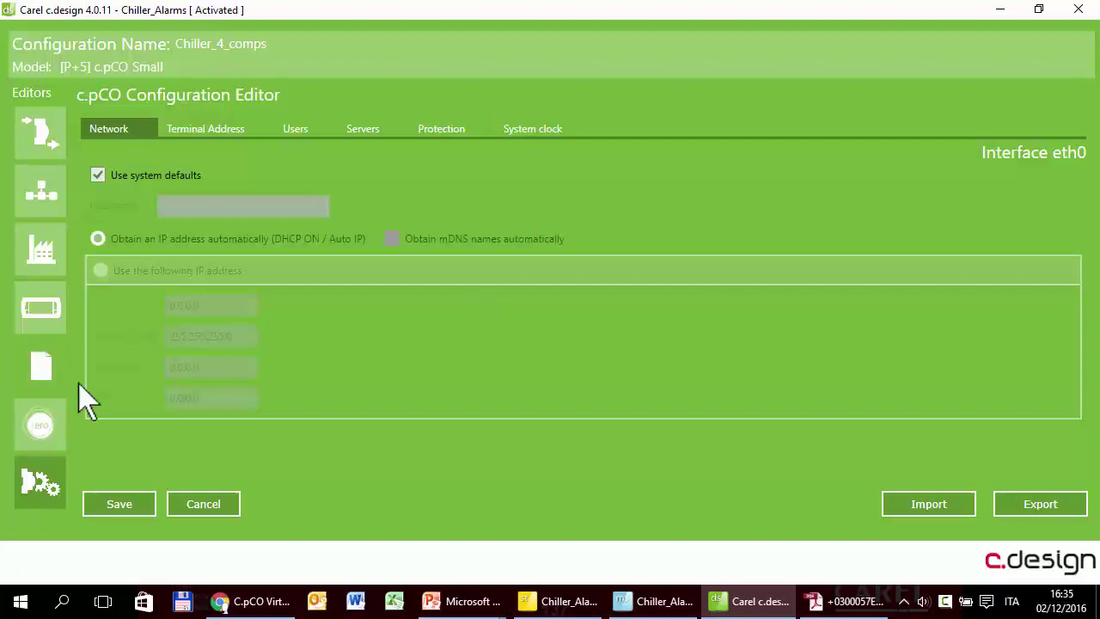
left_click(445, 134)
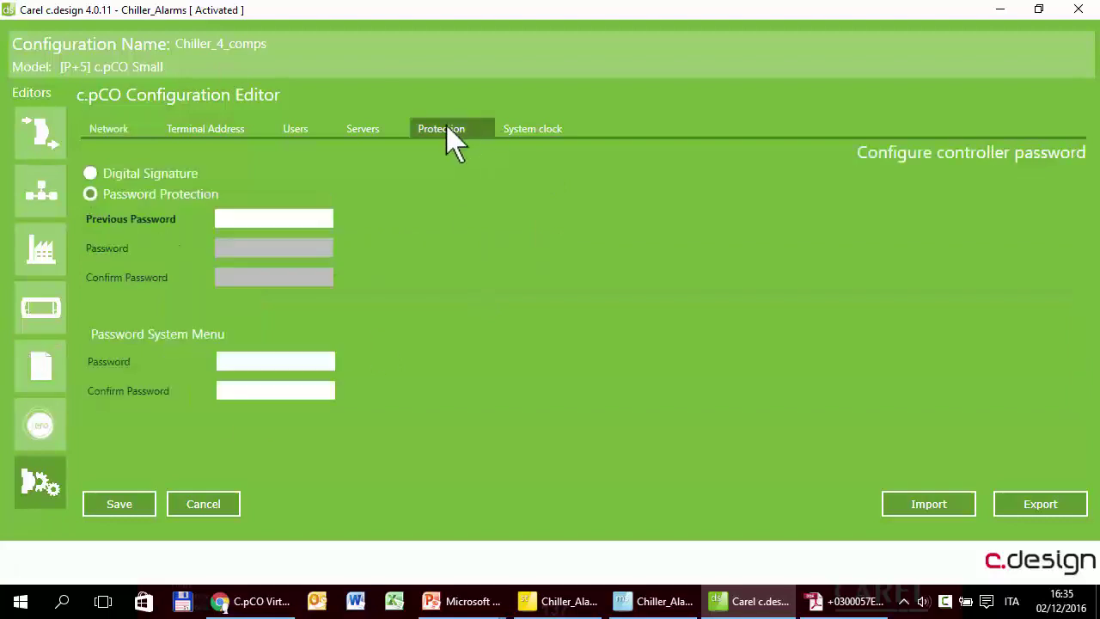
left_click(118, 131)
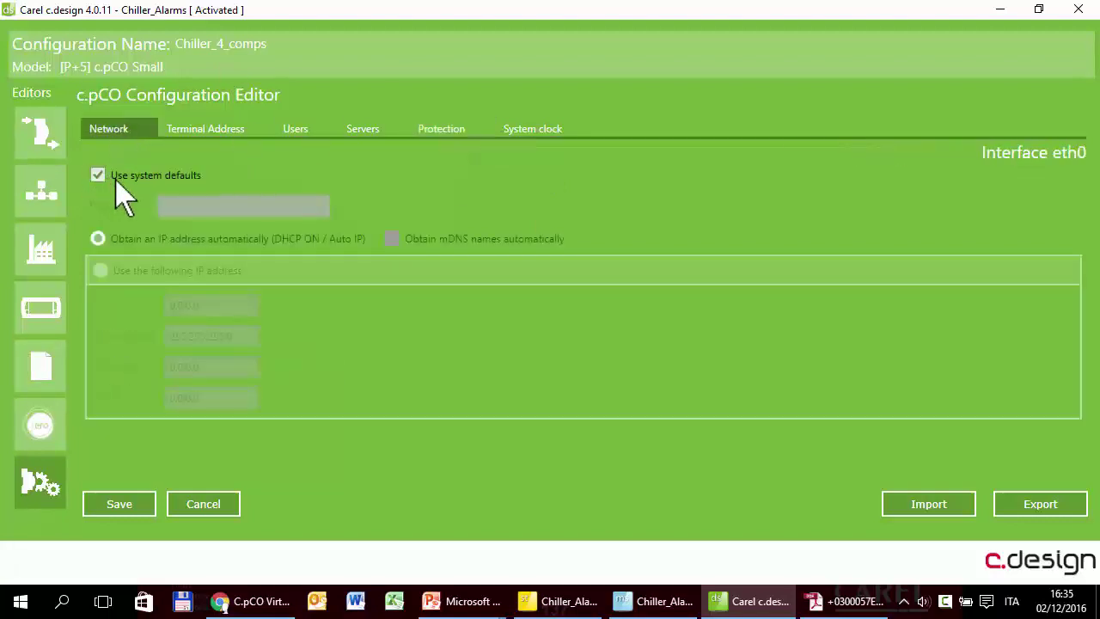
Turn off system defaults, set hostname MyChiller and fixed IP 10.10.1.2, and save.
left_click(115, 182)
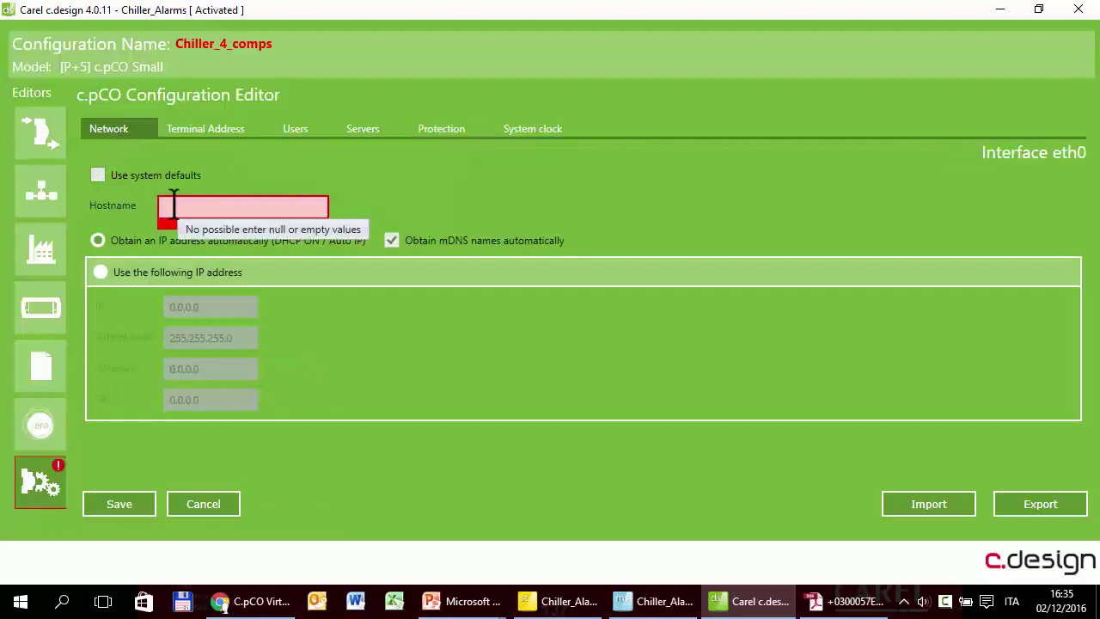
left_click(172, 206)
type("MyChiller")
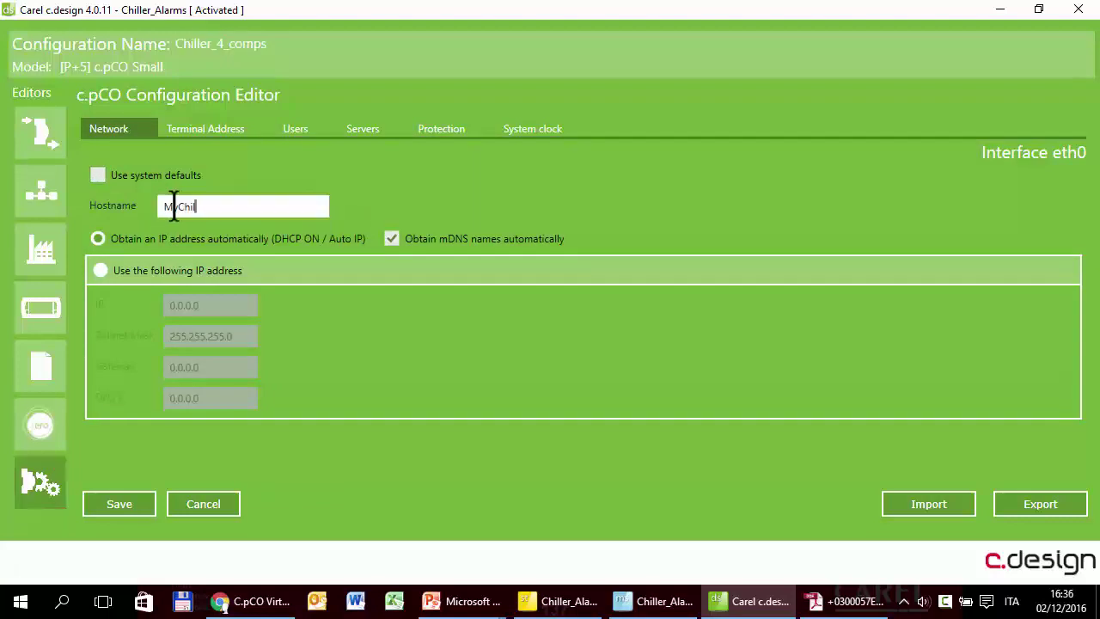
left_click(103, 270)
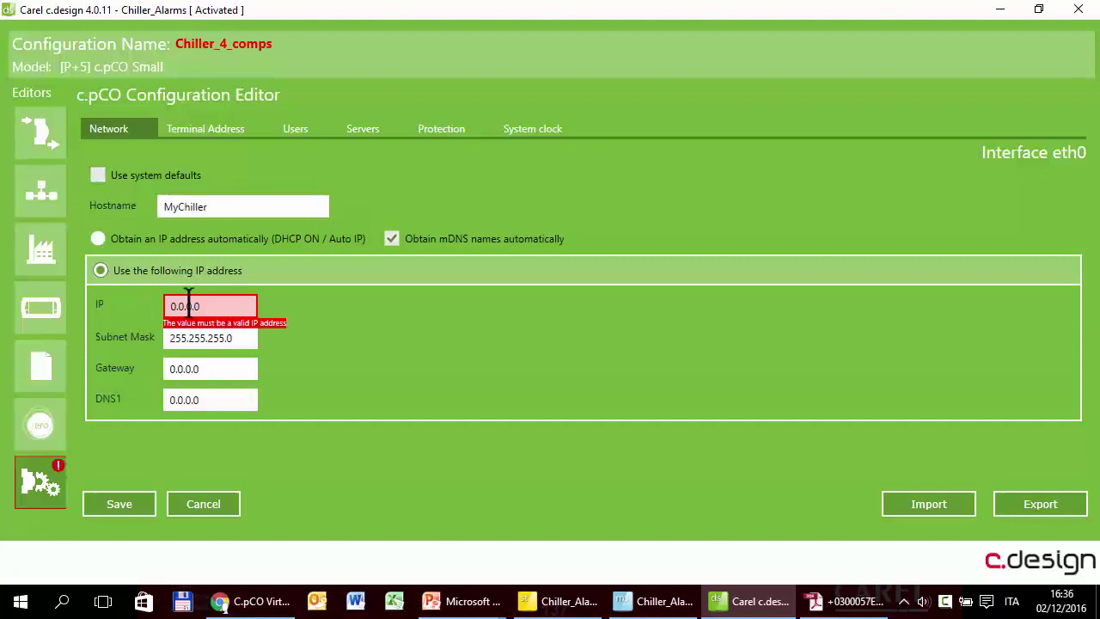
type("10")
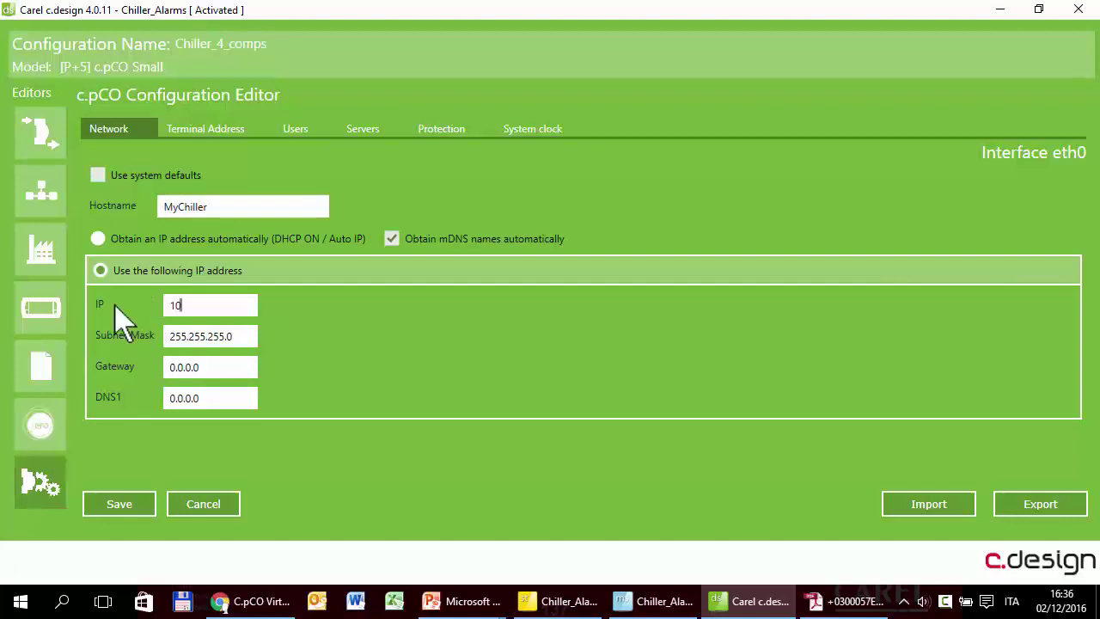
type(".10.1.2")
key("Tab")
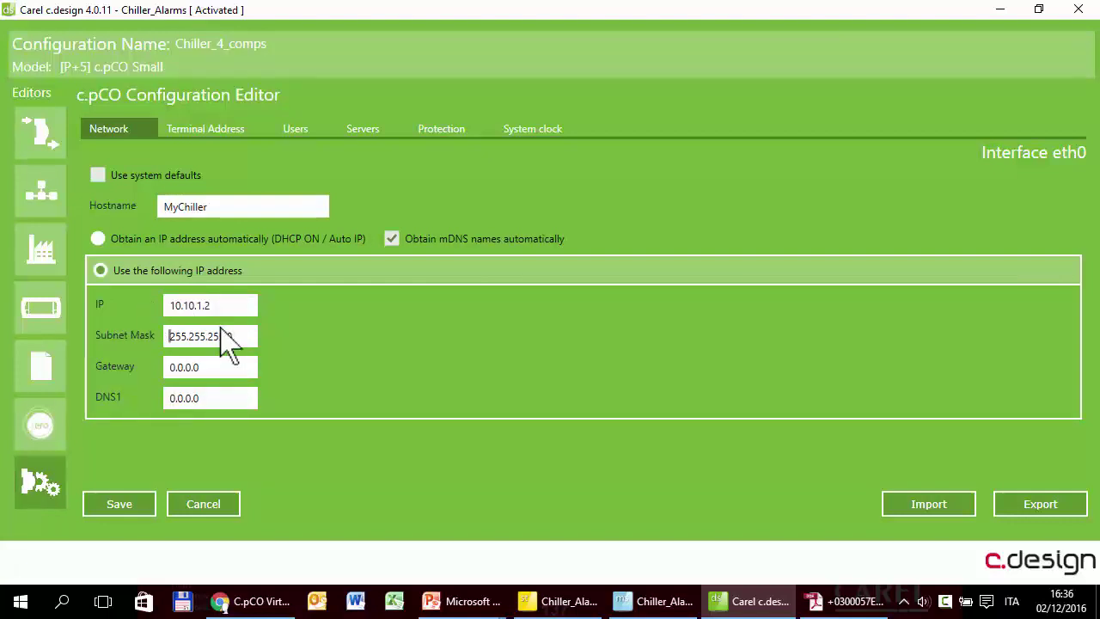
left_click(138, 502)
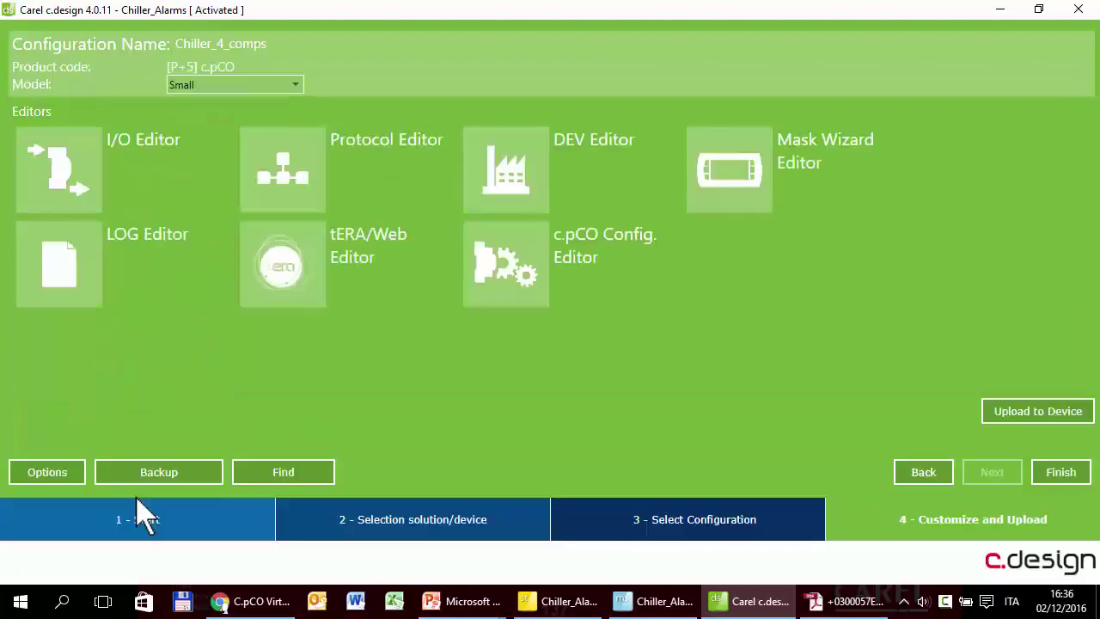
Compile the configuration and include c.pCO Configuration in the c.factory upload list.
left_click(990, 411)
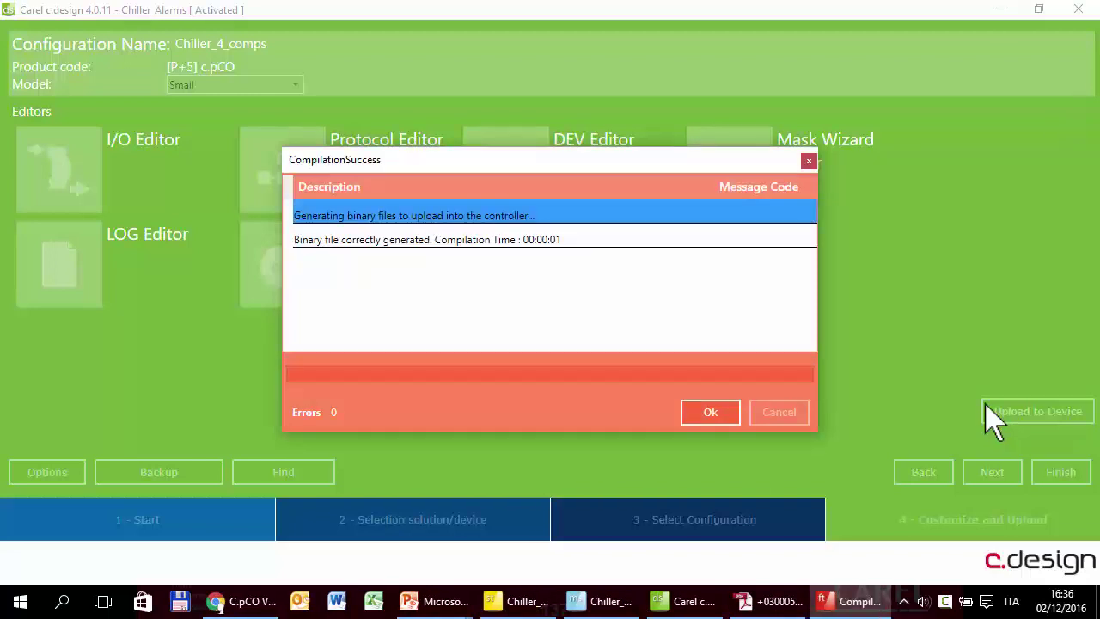
left_click(738, 368)
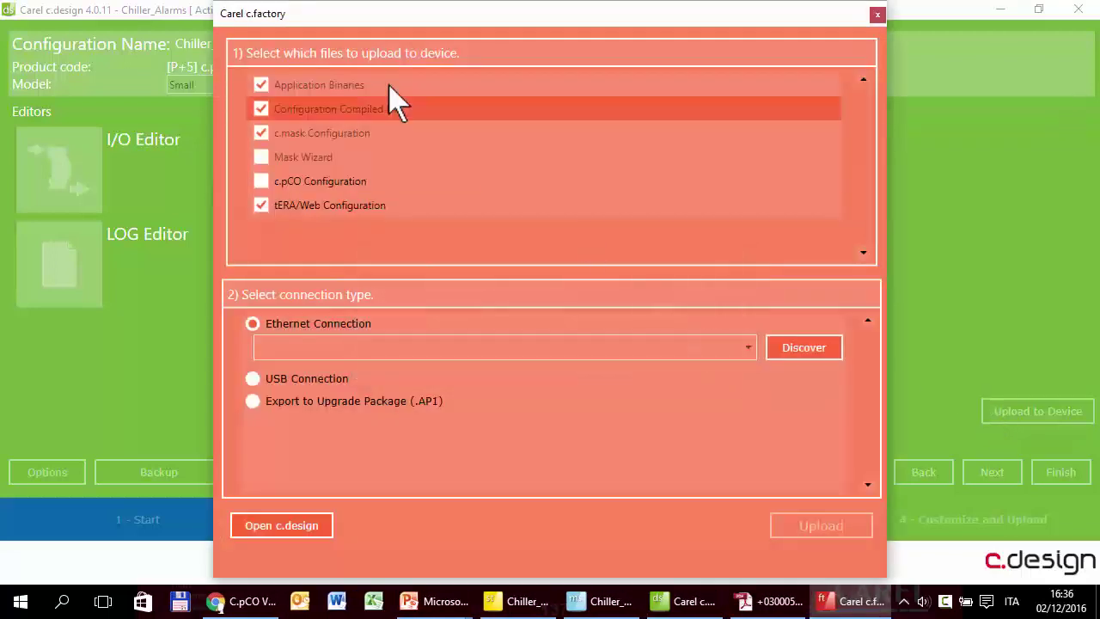
left_click_drag(327, 22, 786, 44)
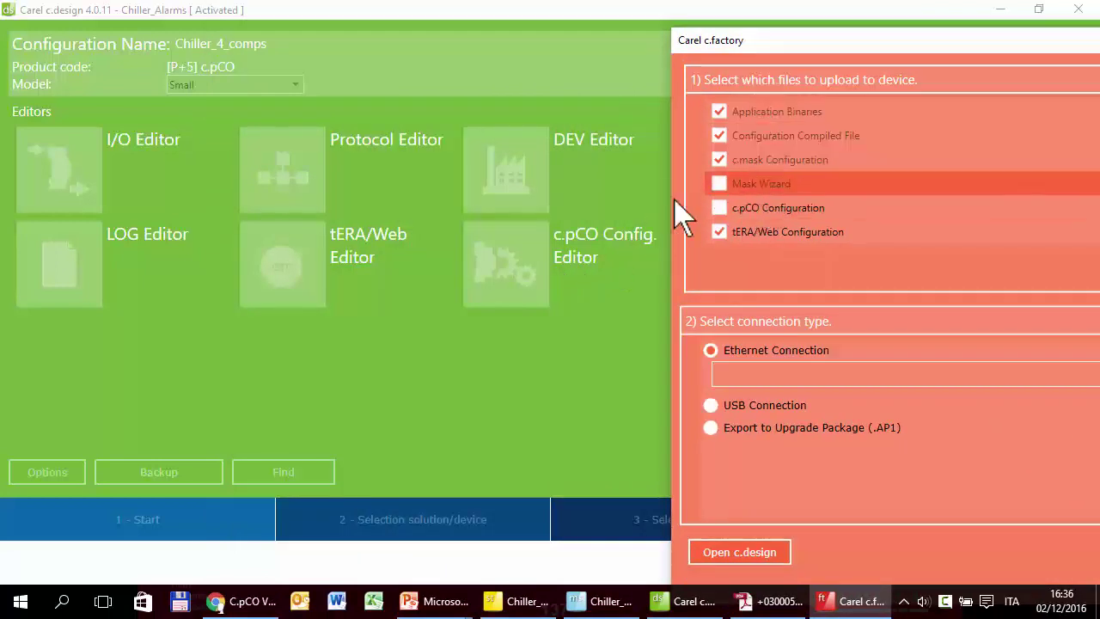
left_click(719, 207)
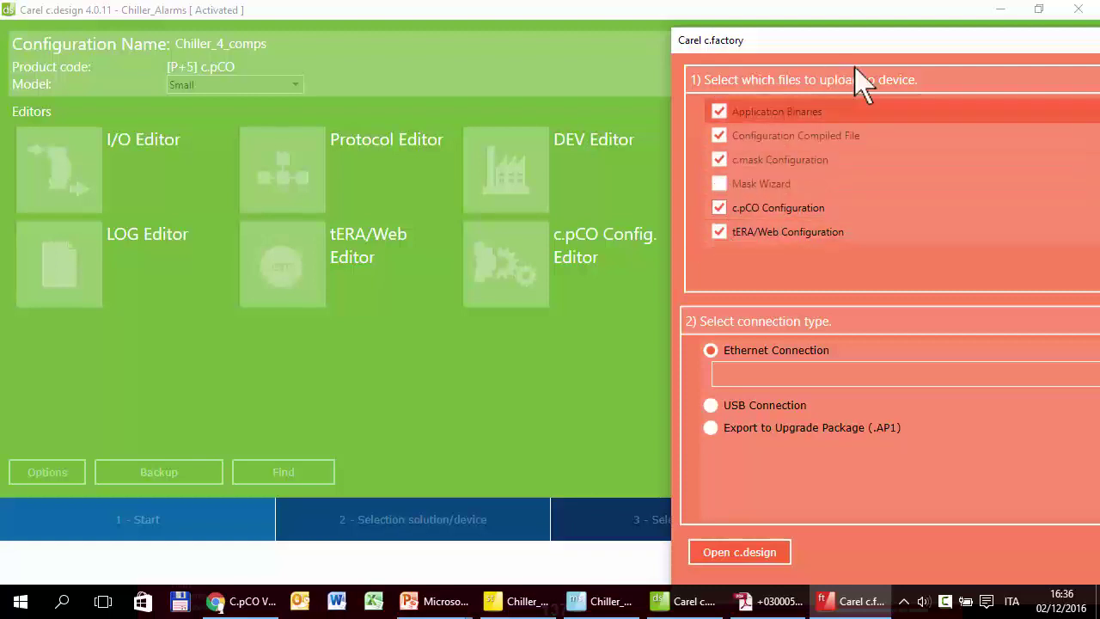
Upload the selected files to the controller at 10.10.1.2 and dismiss the completion report.
left_click_drag(840, 43, 434, 50)
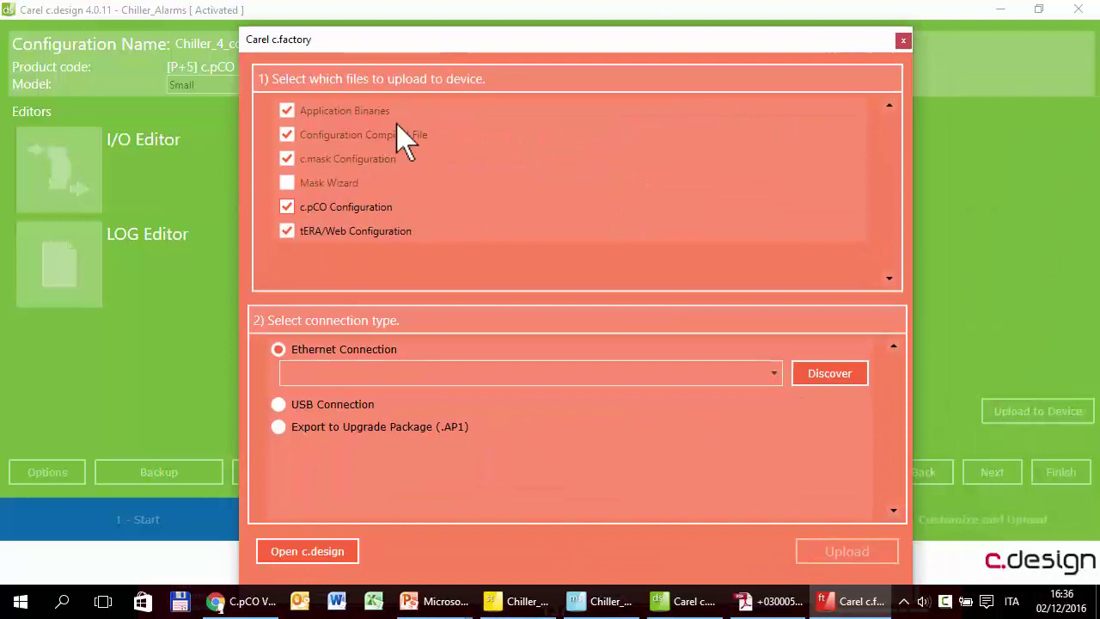
left_click(418, 373)
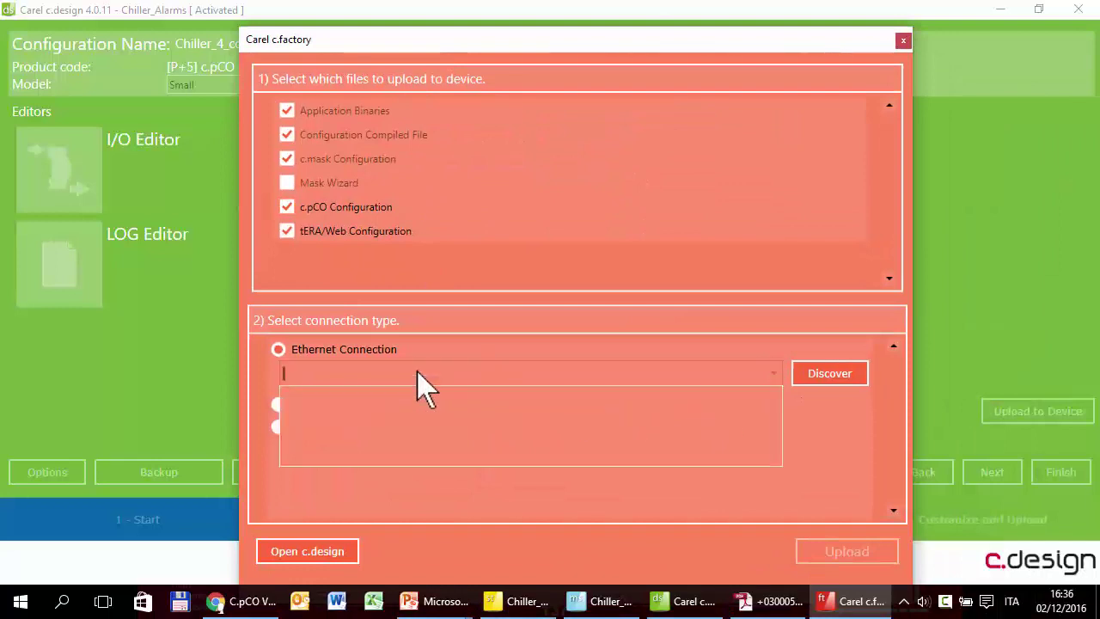
type("10.10.1.2")
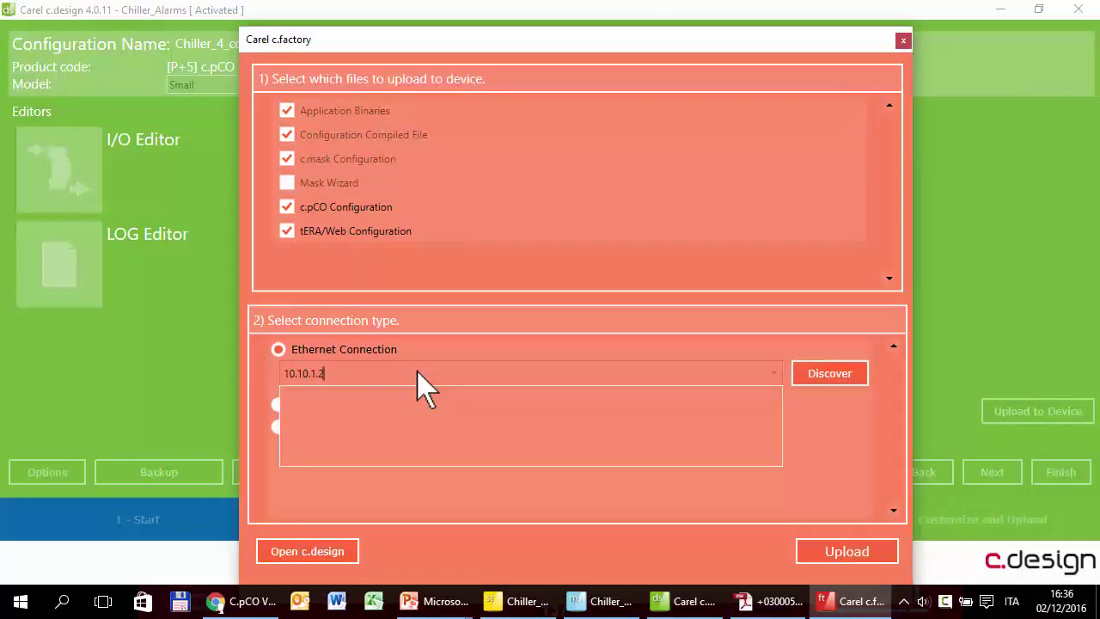
left_click(817, 554)
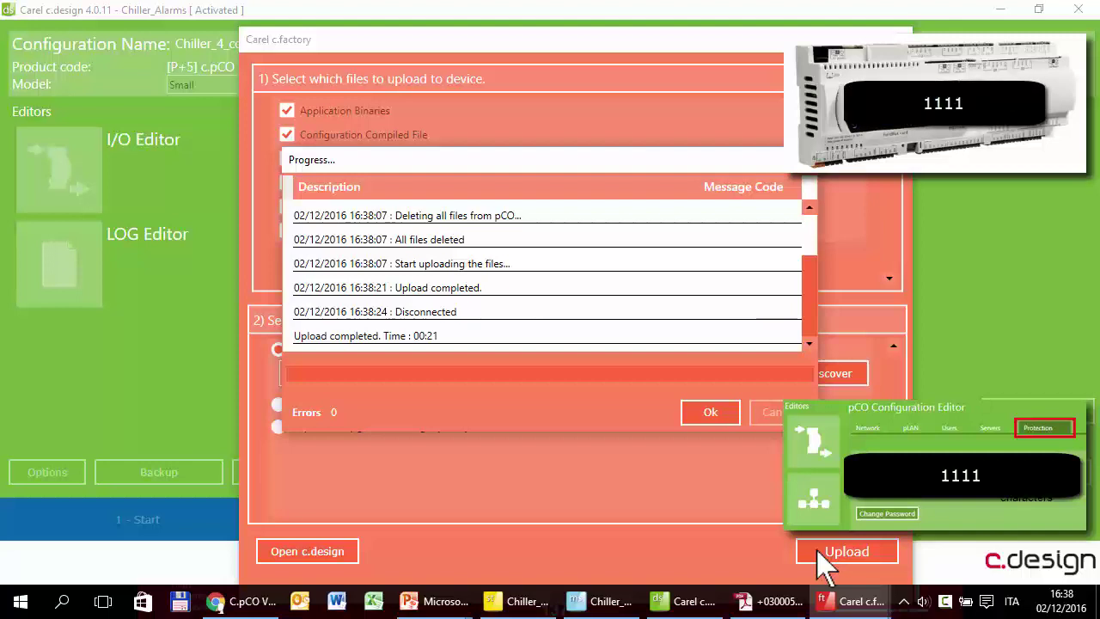
key("Return")
Review the c.pCO Protection settings, then close the editor without saving changes.
left_click(438, 600)
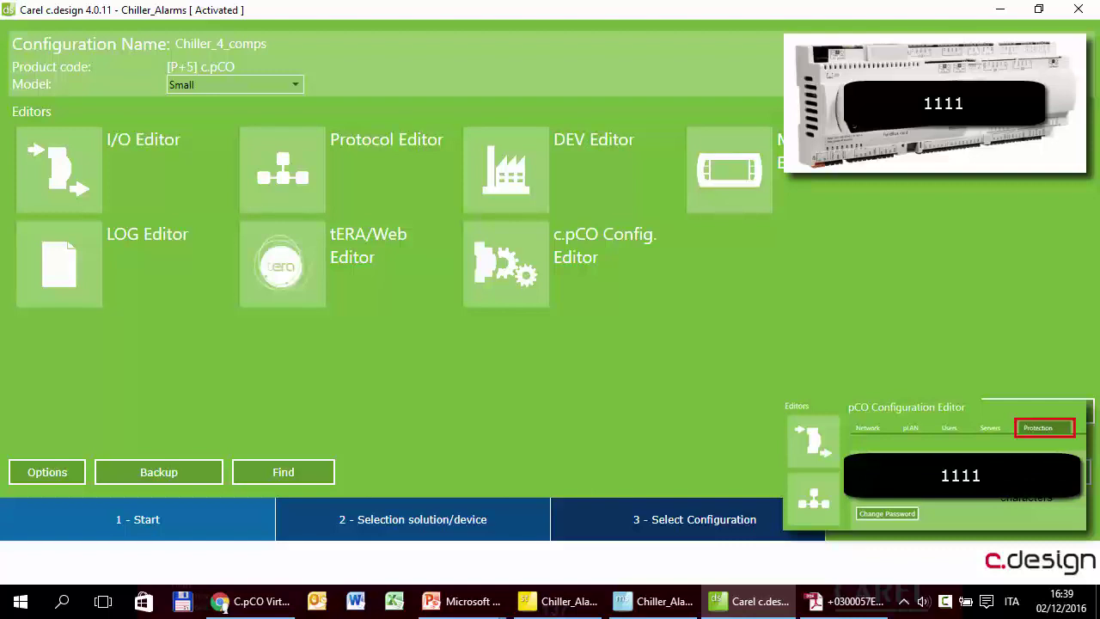
left_click(536, 295)
left_click(442, 129)
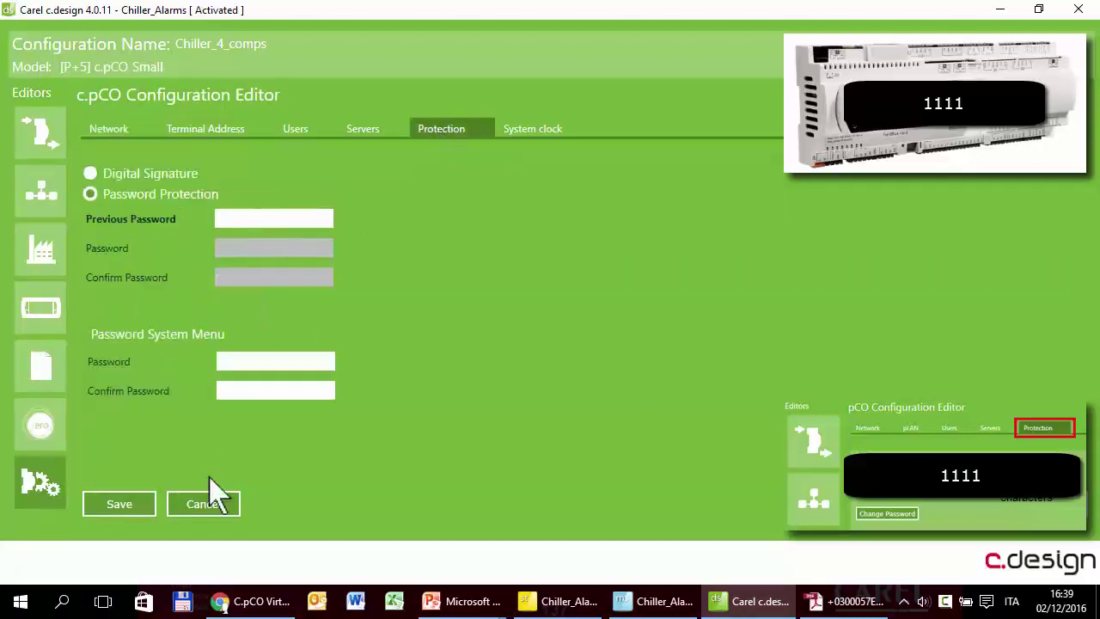
left_click(208, 505)
left_click(562, 359)
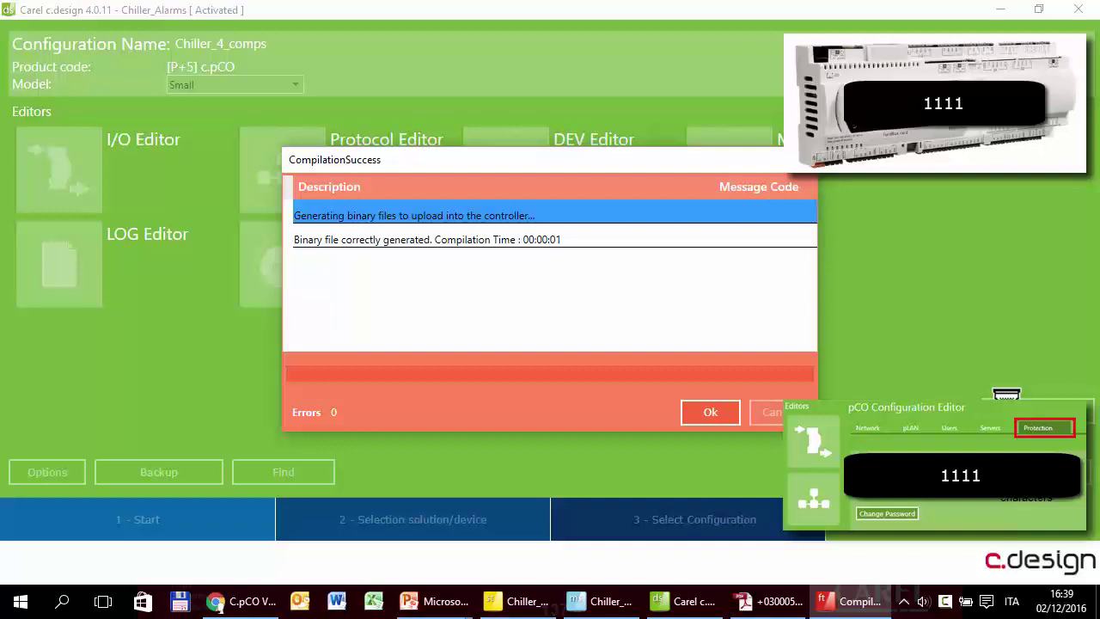
Skip the network scan, upload to 10.10.1.2, then reopen the c.pCO configuration editor.
key("Return")
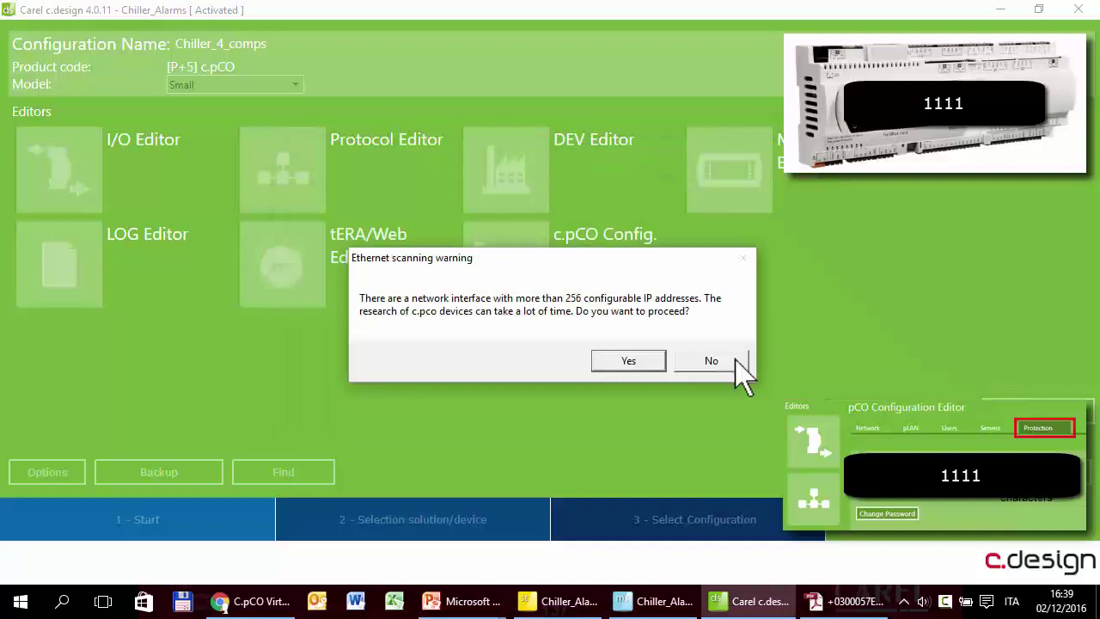
left_click(710, 359)
left_click(683, 352)
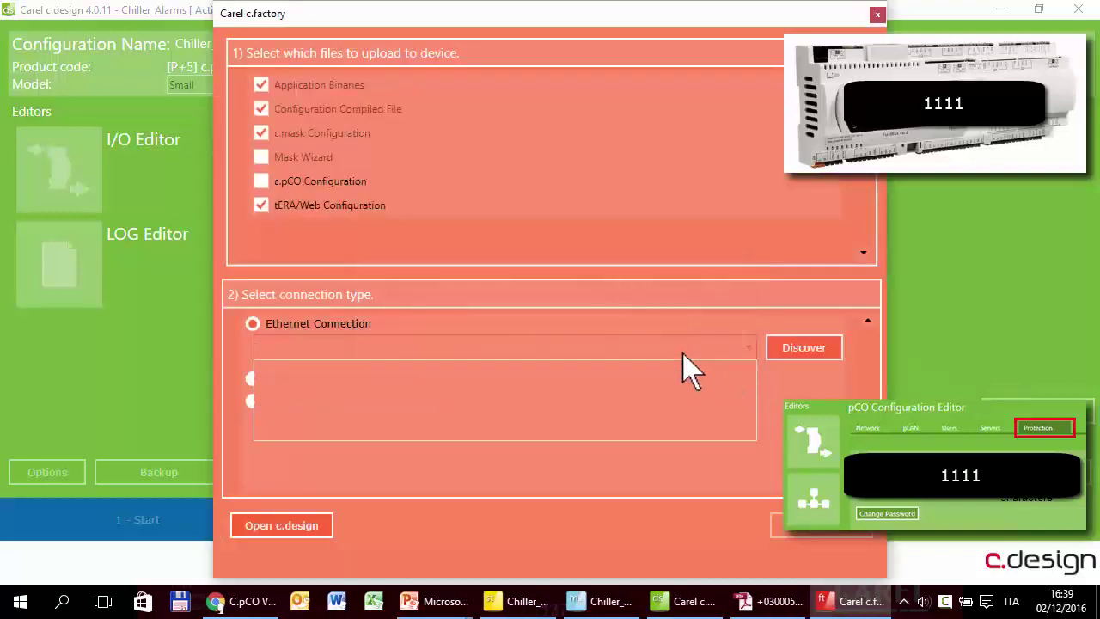
type("10.10")
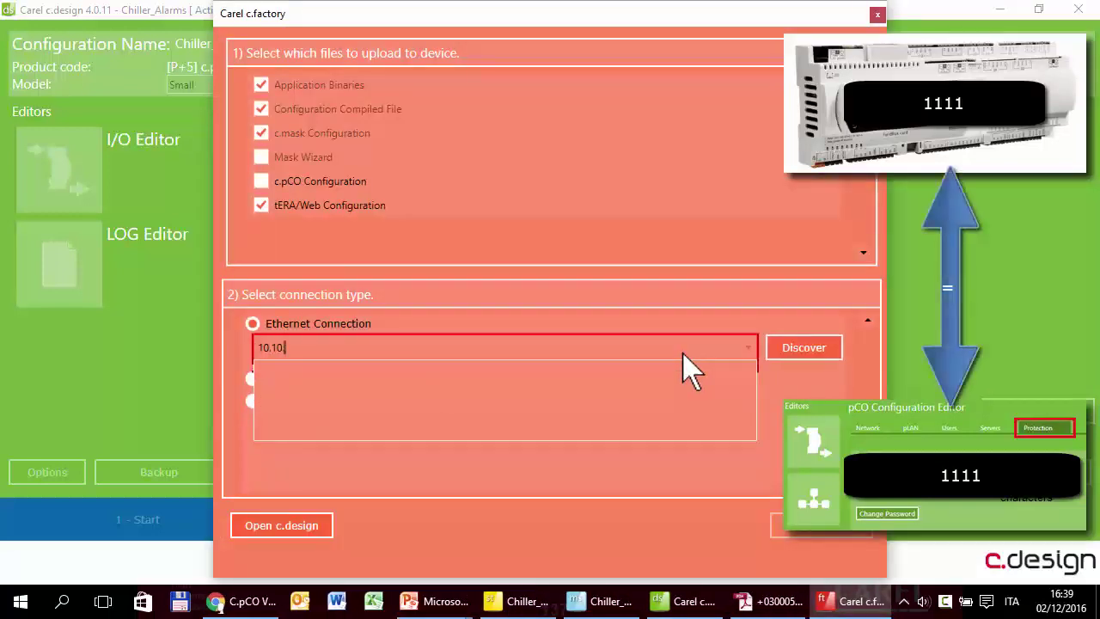
type(".1.2")
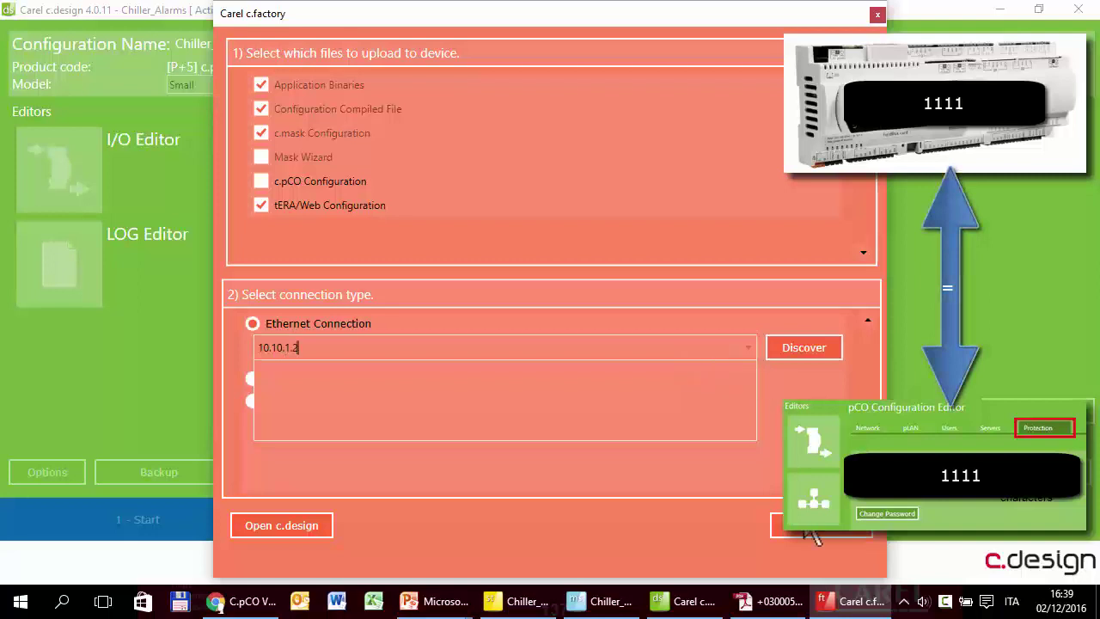
left_click(792, 529)
left_click(794, 529)
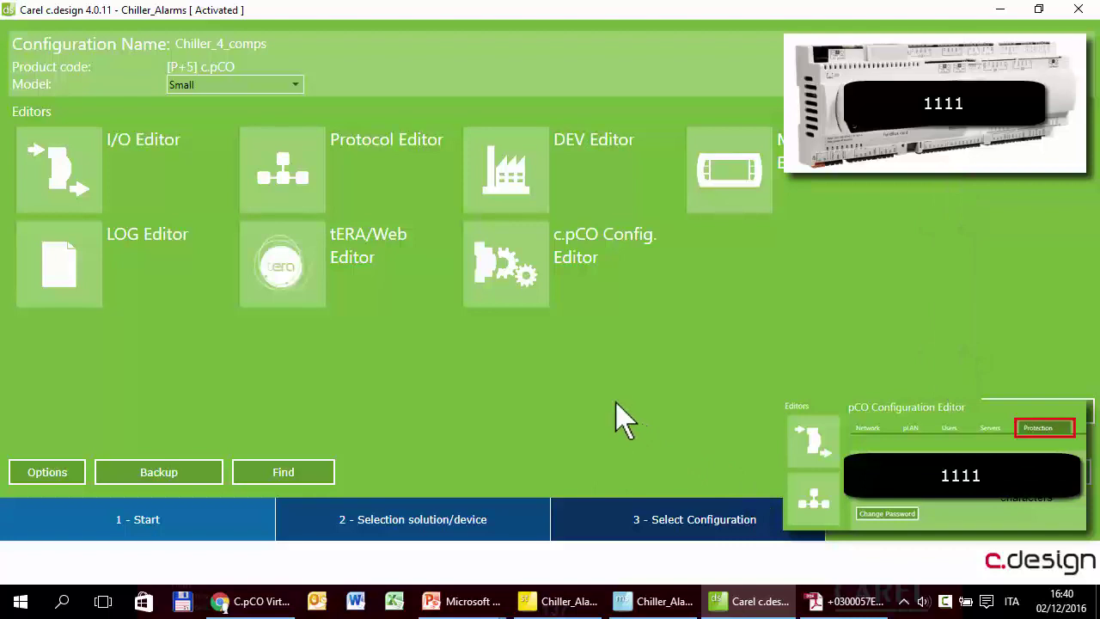
left_click(498, 264)
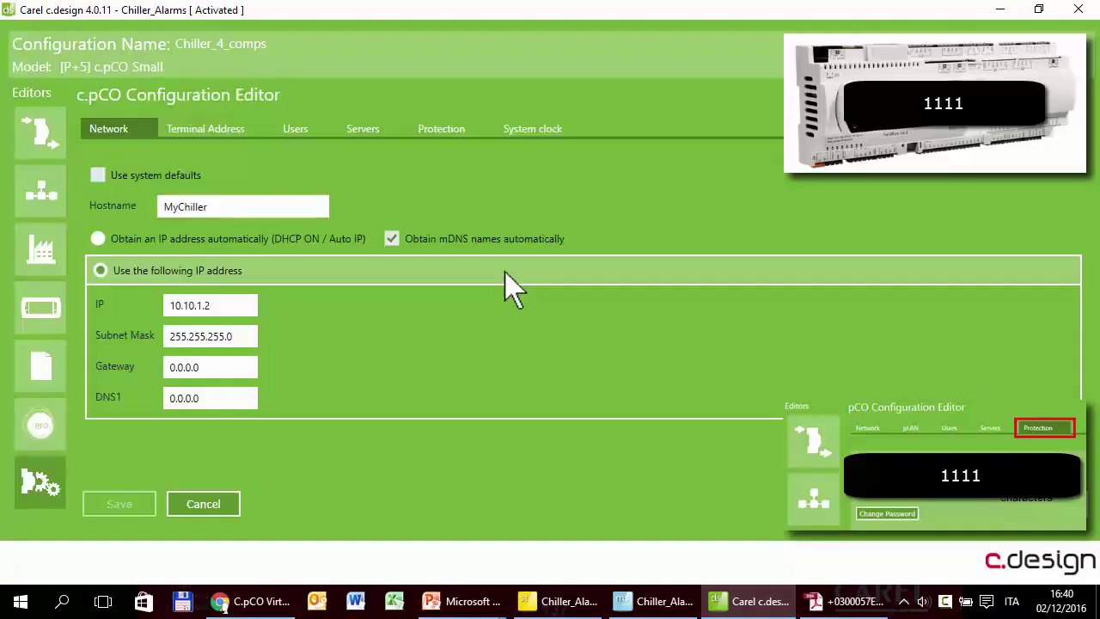
On Protection, enter the previous password, a new password and its confirmation, then save.
left_click(434, 130)
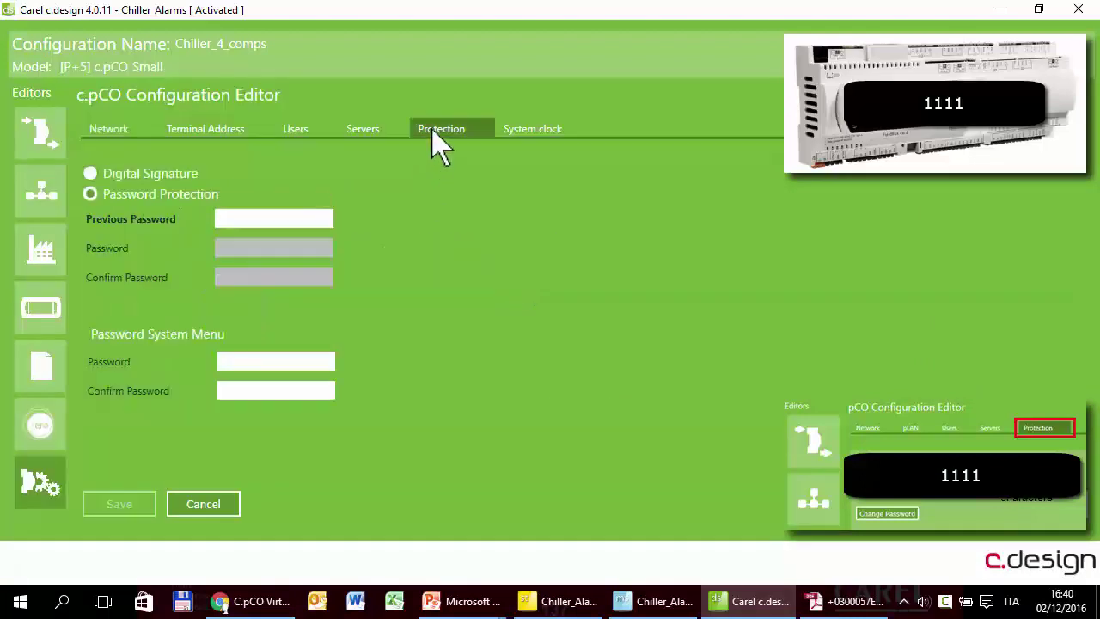
left_click(272, 218)
left_click(271, 218)
type("1111")
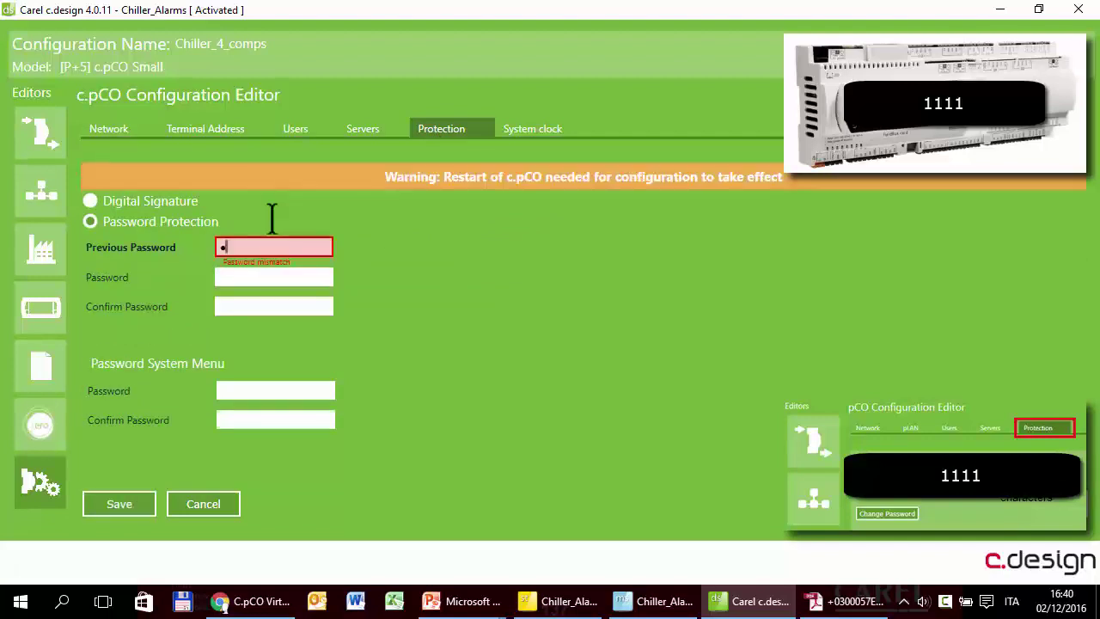
left_click(257, 277)
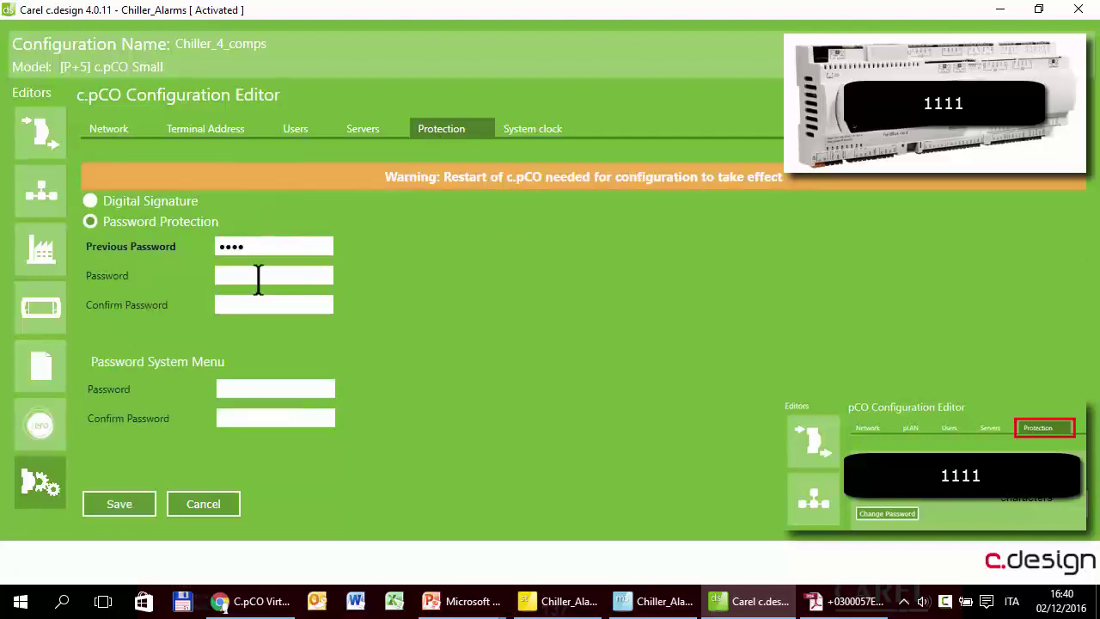
type("2222")
left_click(252, 305)
type("2")
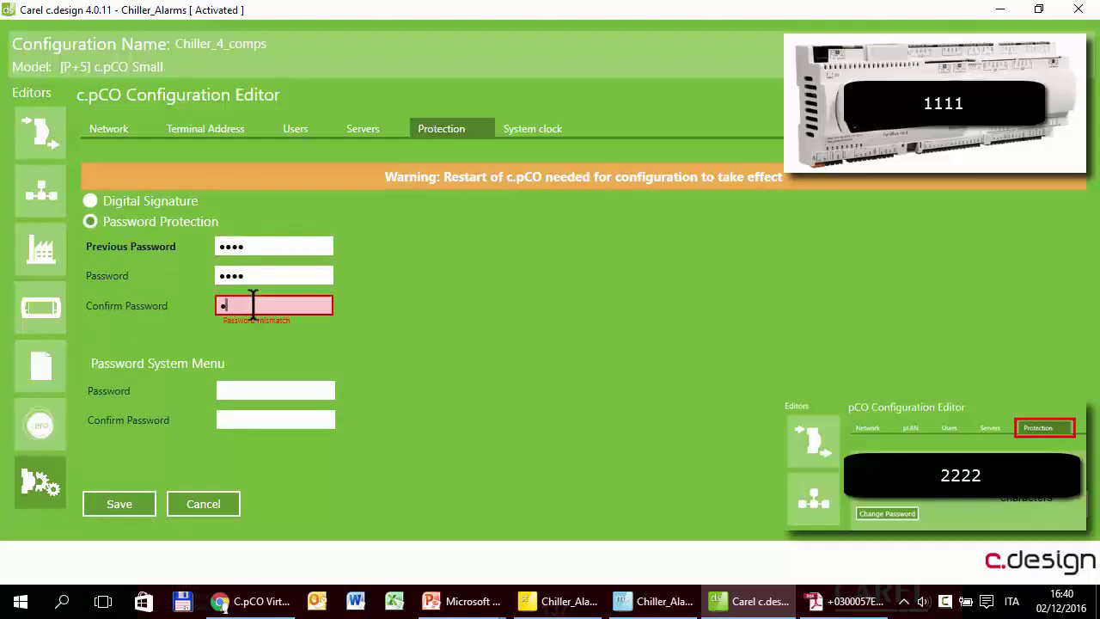
type("222")
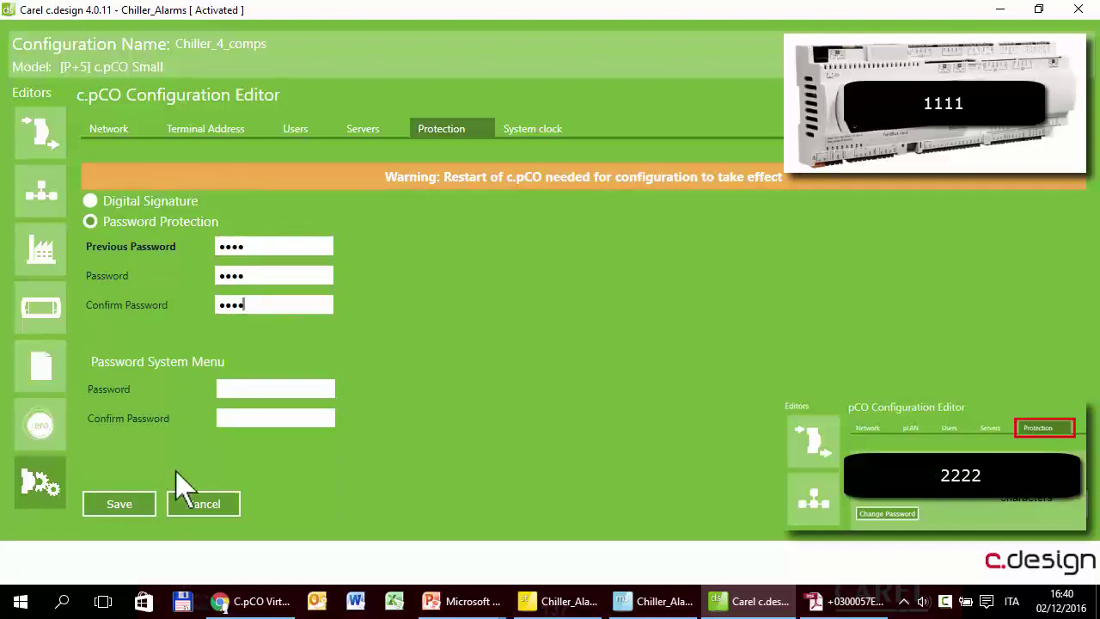
left_click(129, 516)
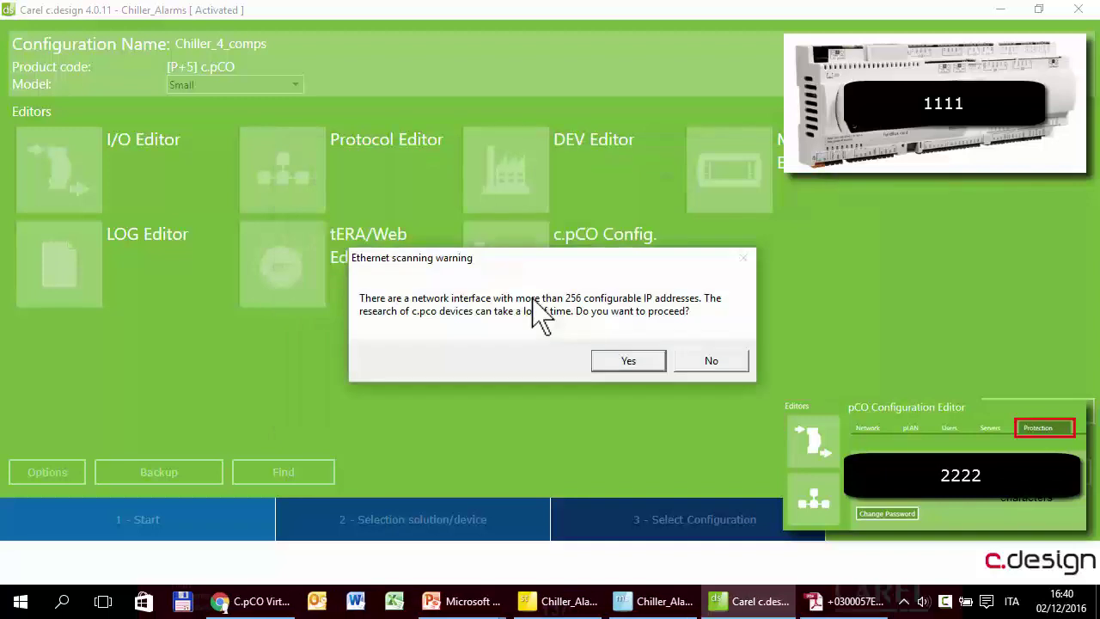
Skip the network scan and start uploading to the controller at 10.10.1.2.
left_click(709, 358)
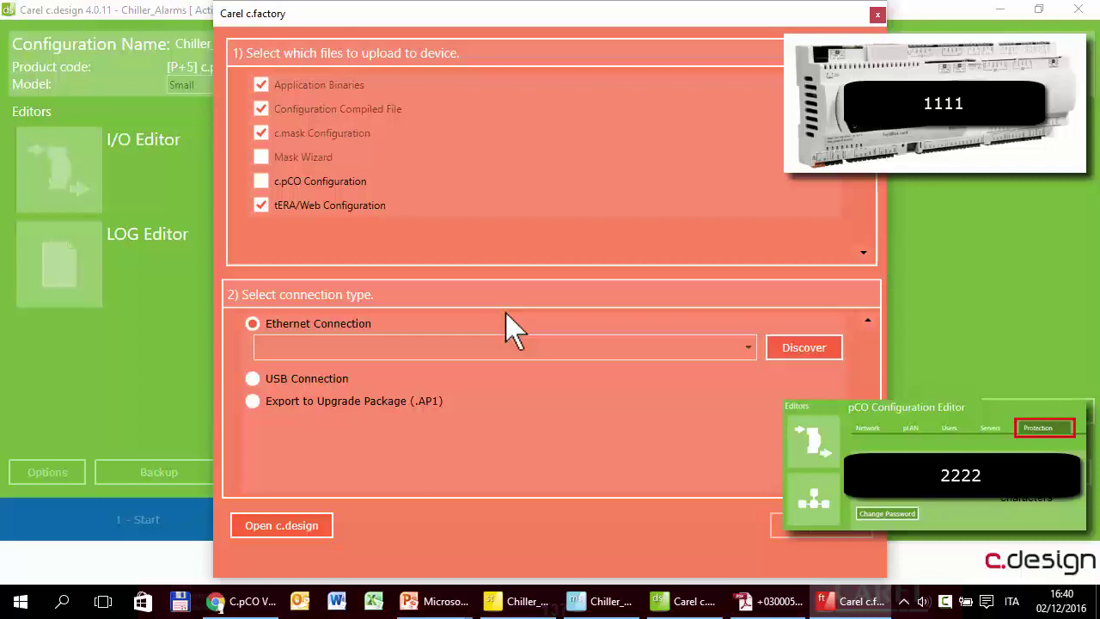
left_click(505, 348)
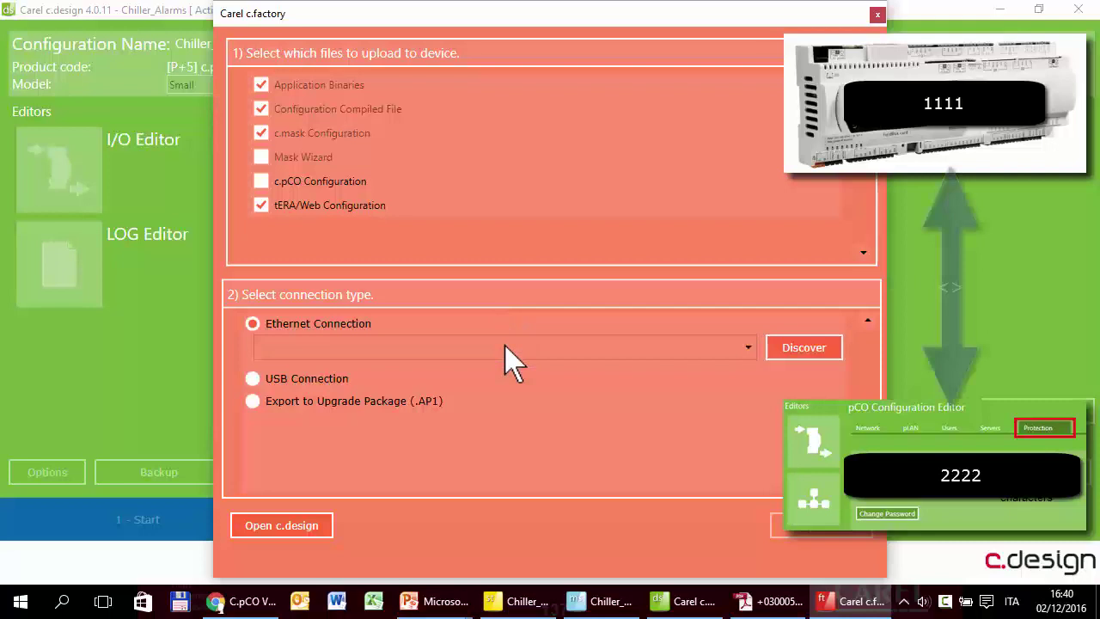
type("10.1")
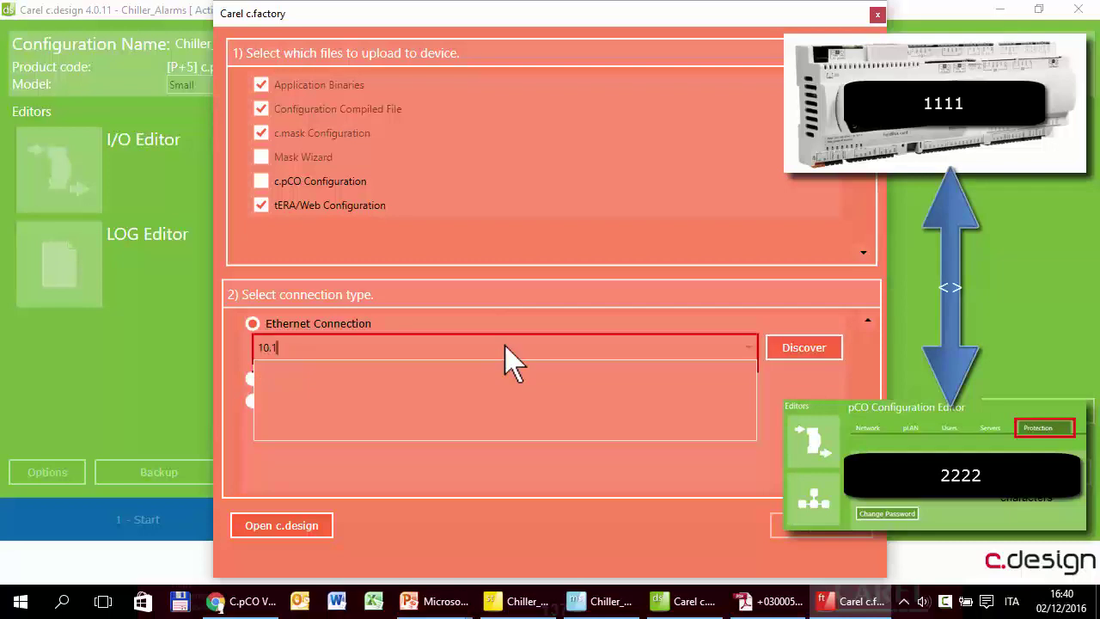
type("0.1.2")
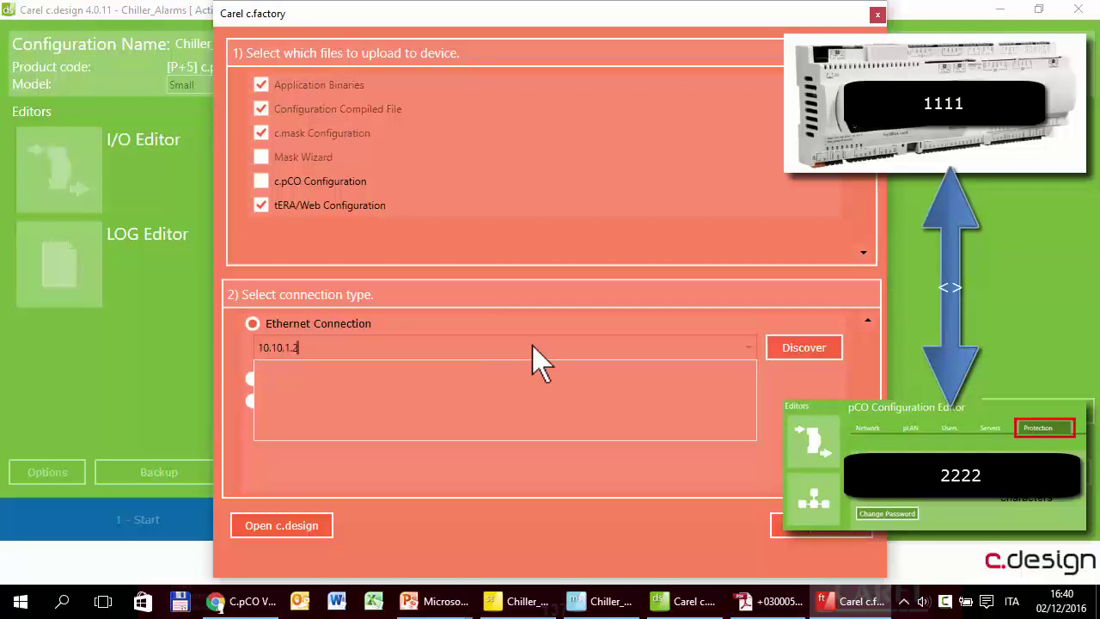
left_click(795, 541)
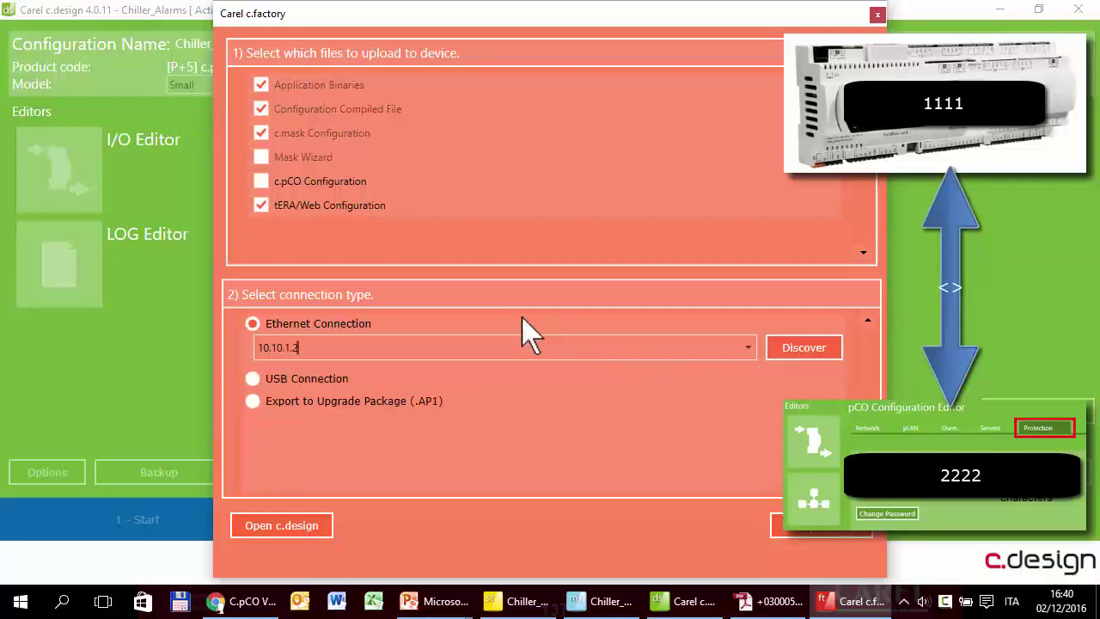
left_click(800, 537)
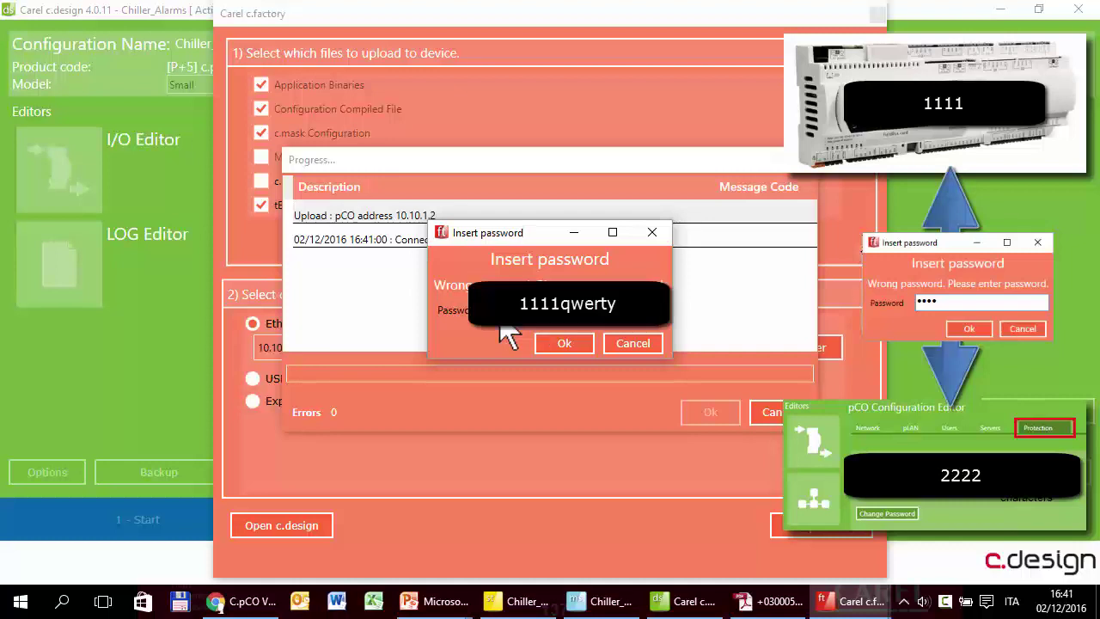
Replace the rejected entry with the controller's current password and submit it.
left_click(577, 344)
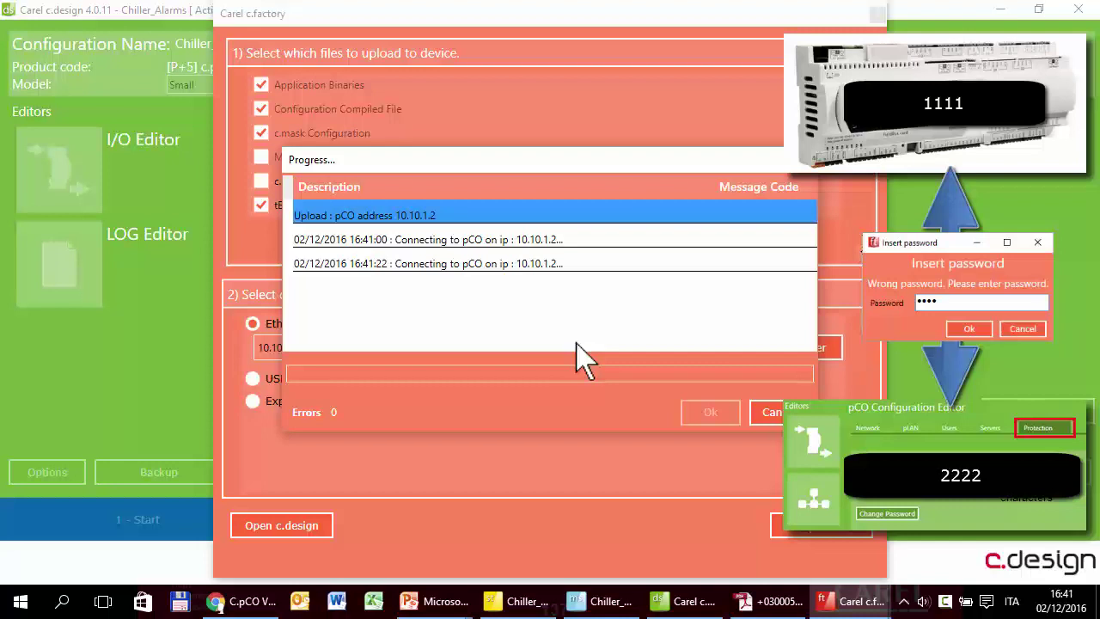
type("1")
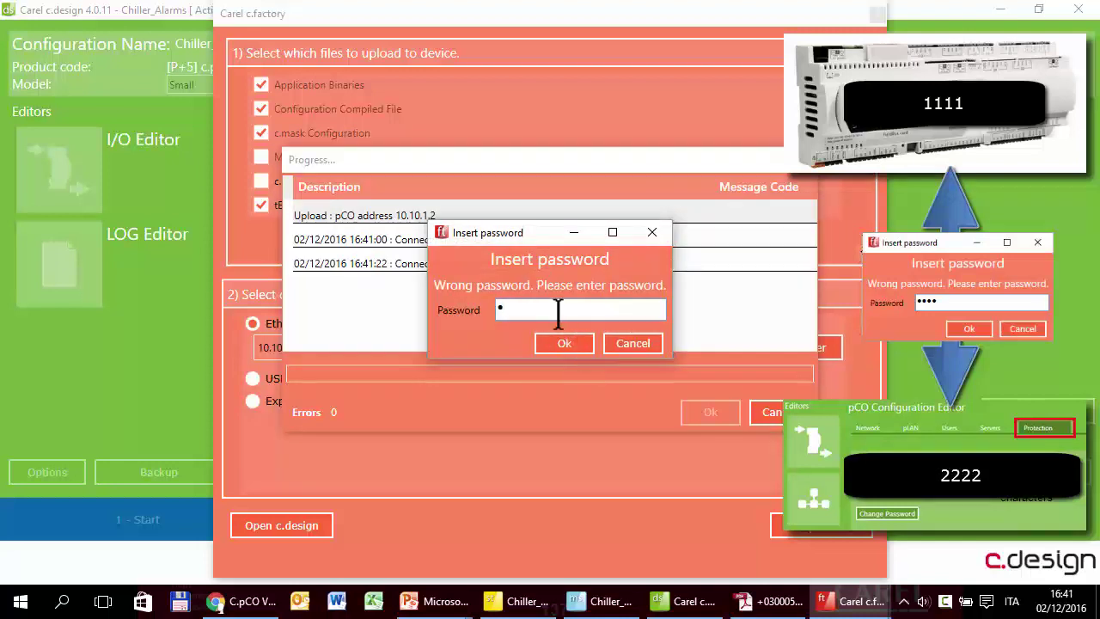
double_click(560, 310)
type("1111")
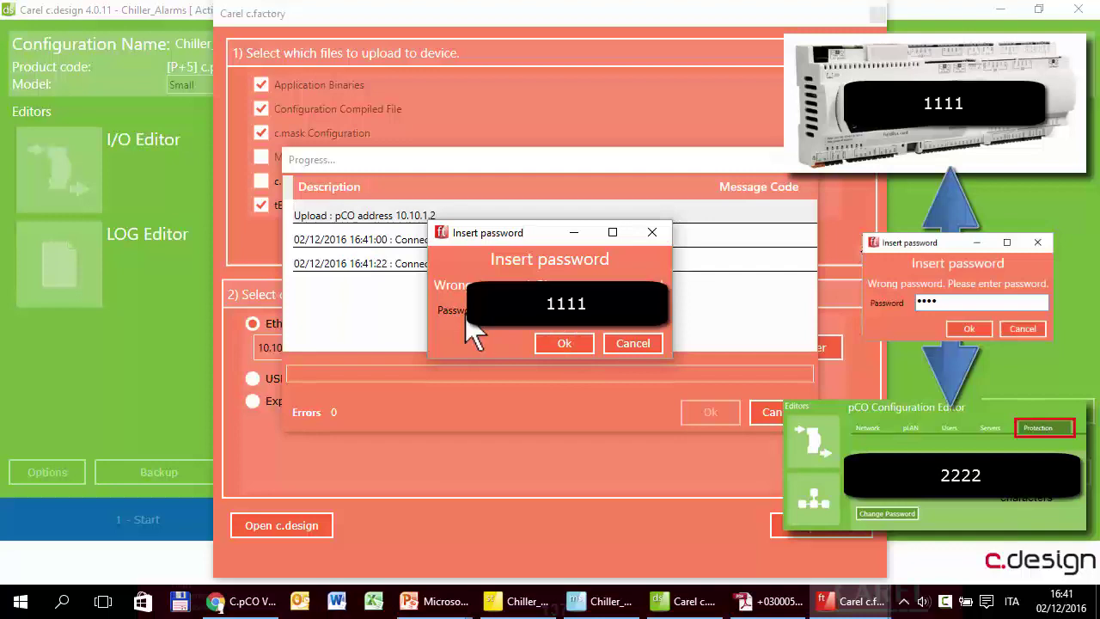
left_click(570, 351)
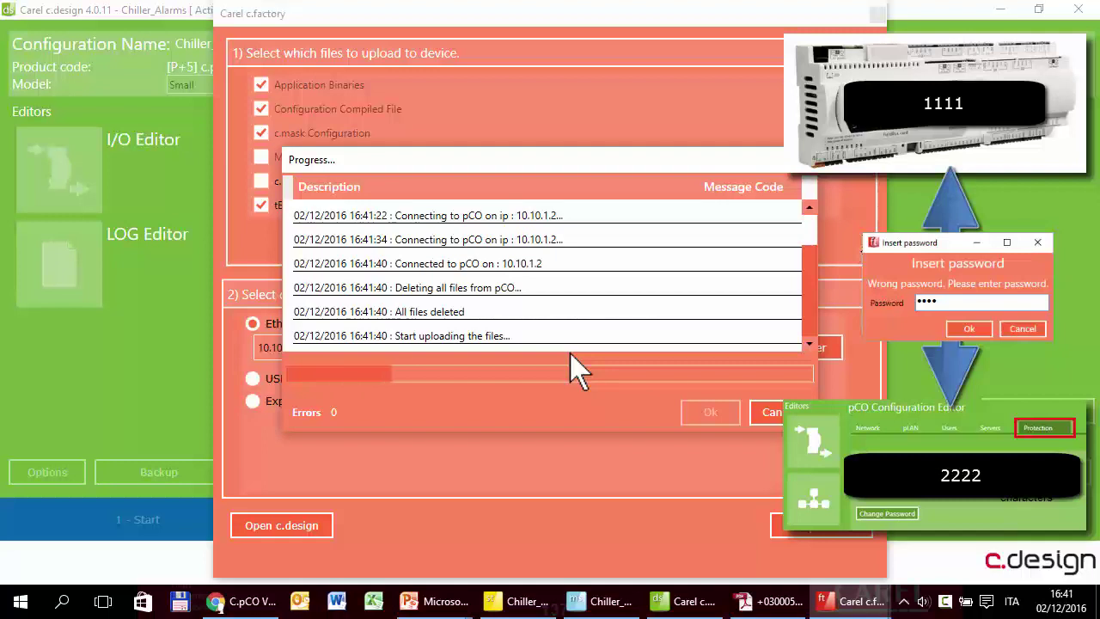
Close the finished upload progress window and tick c.pCO Configuration for upload.
left_click_drag(464, 159, 588, 149)
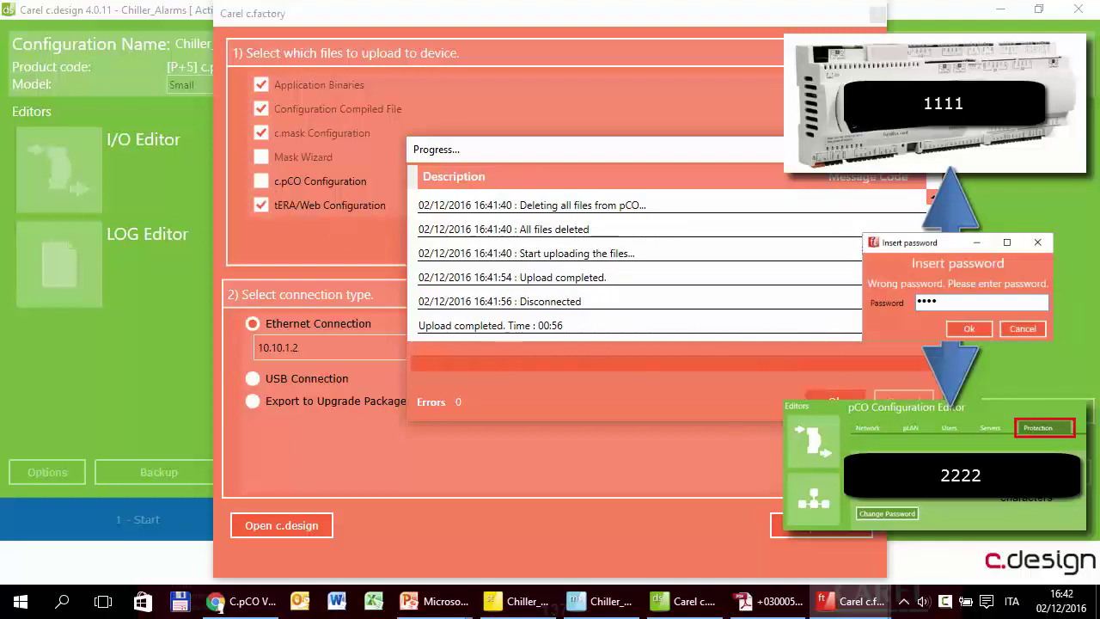
left_click(834, 402)
left_click(262, 179)
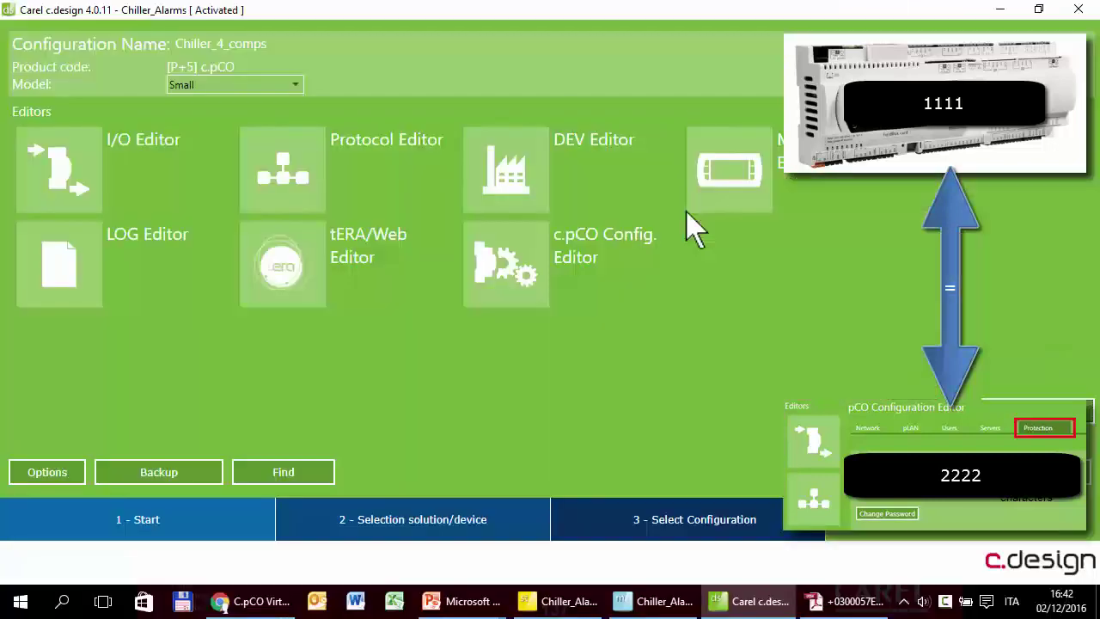
On the c.pCO editor's Protection page, fill in the previous password and save to compile.
left_click(518, 266)
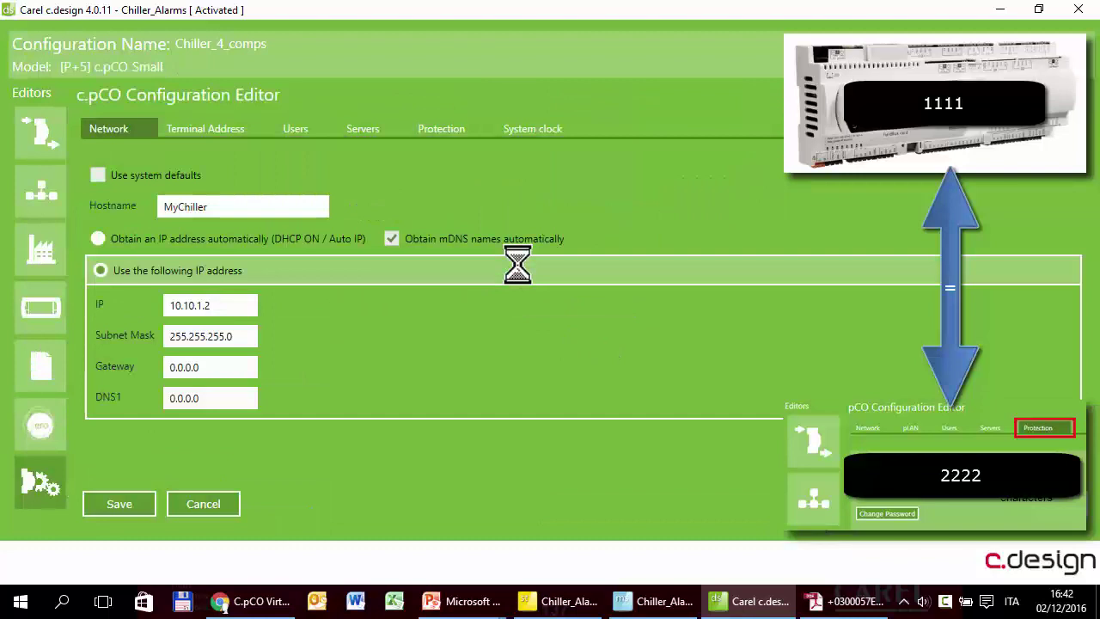
left_click(435, 133)
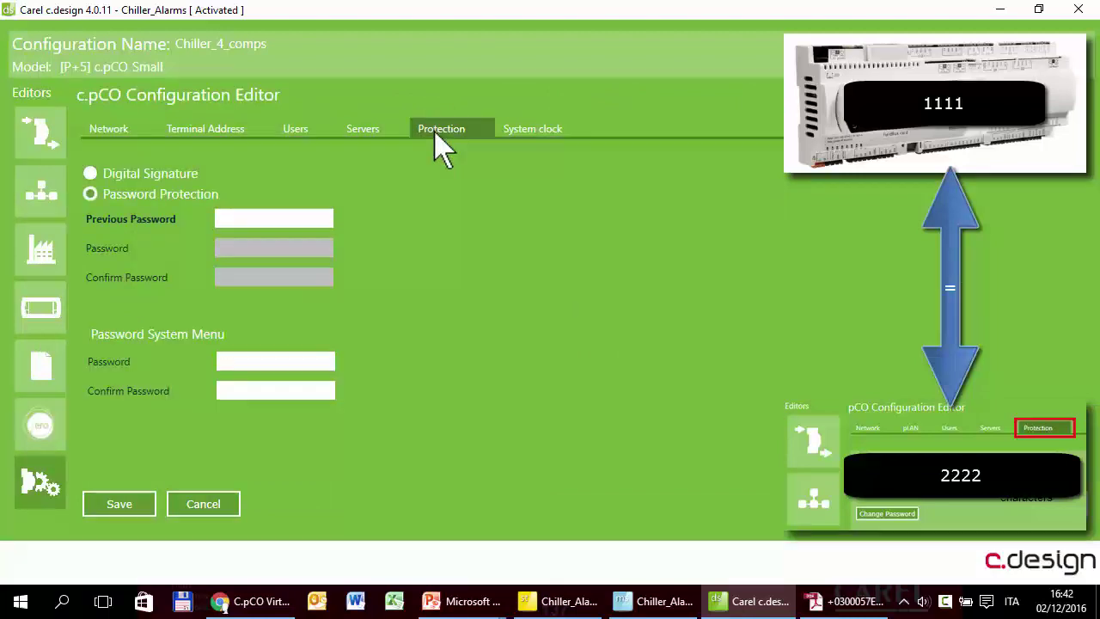
left_click(273, 218)
type("2222")
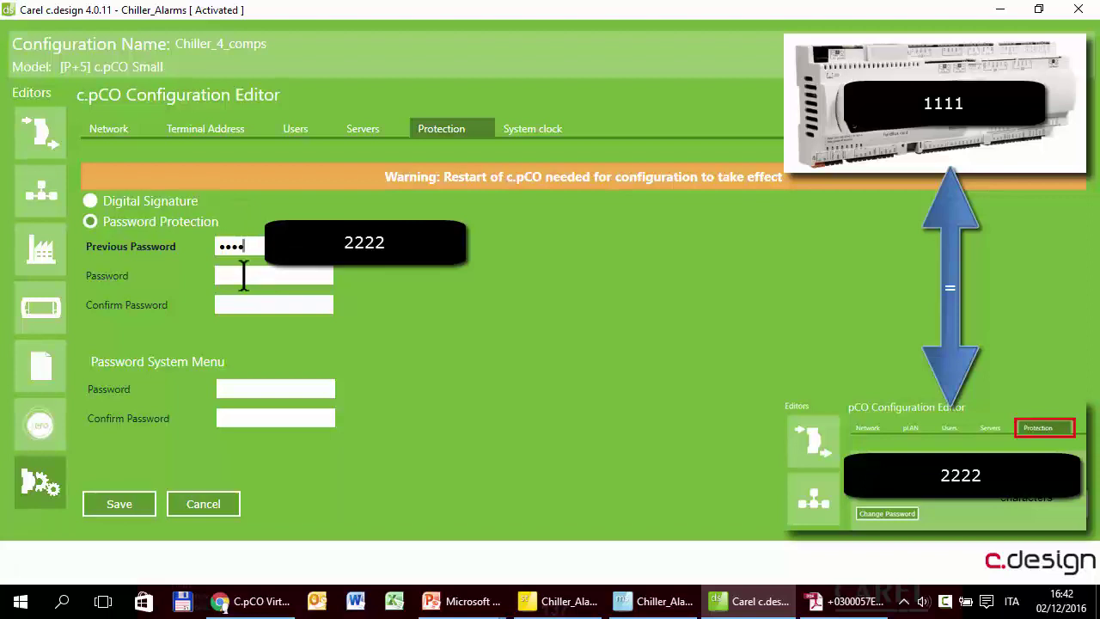
left_click(244, 275)
left_click(249, 306)
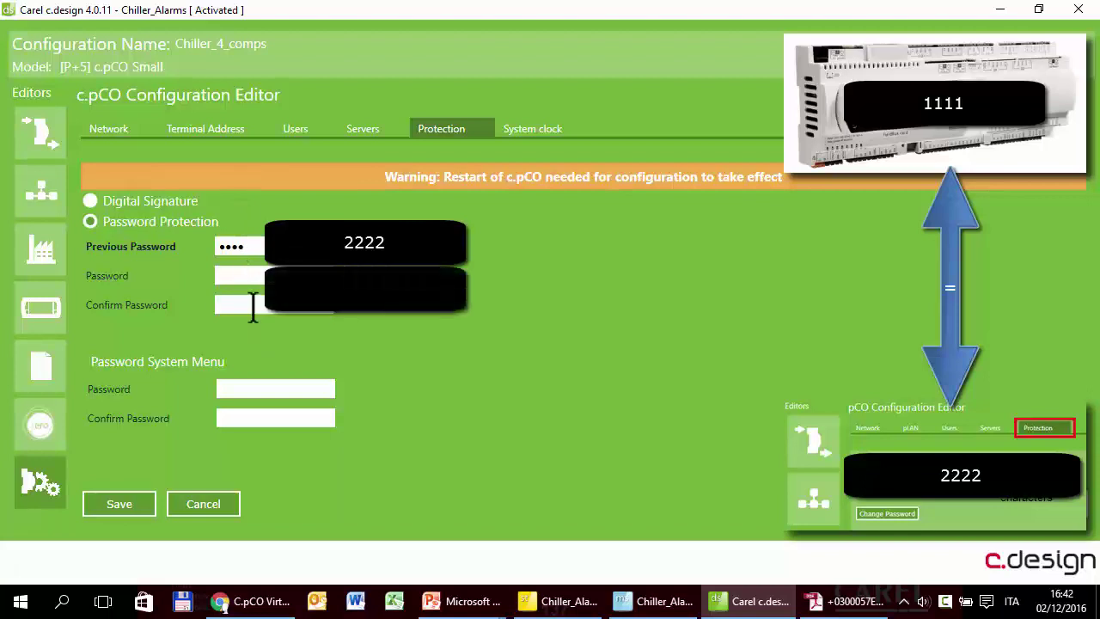
left_click(147, 507)
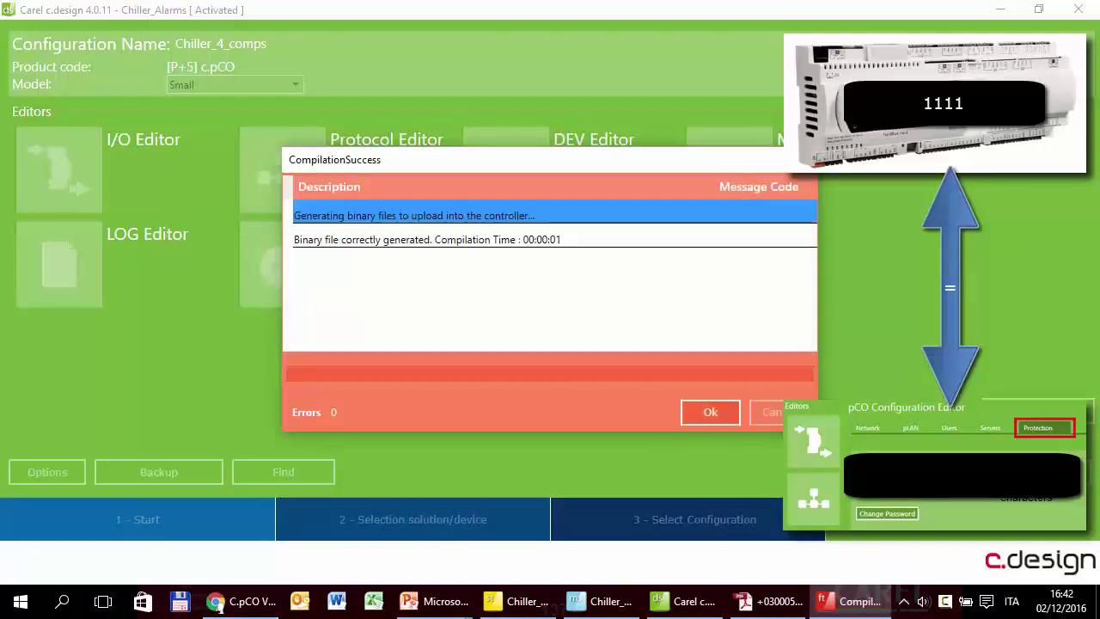
Dismiss the compilation result, decline the network scan, and tick c.pCO Configuration.
left_click(710, 412)
left_click(710, 358)
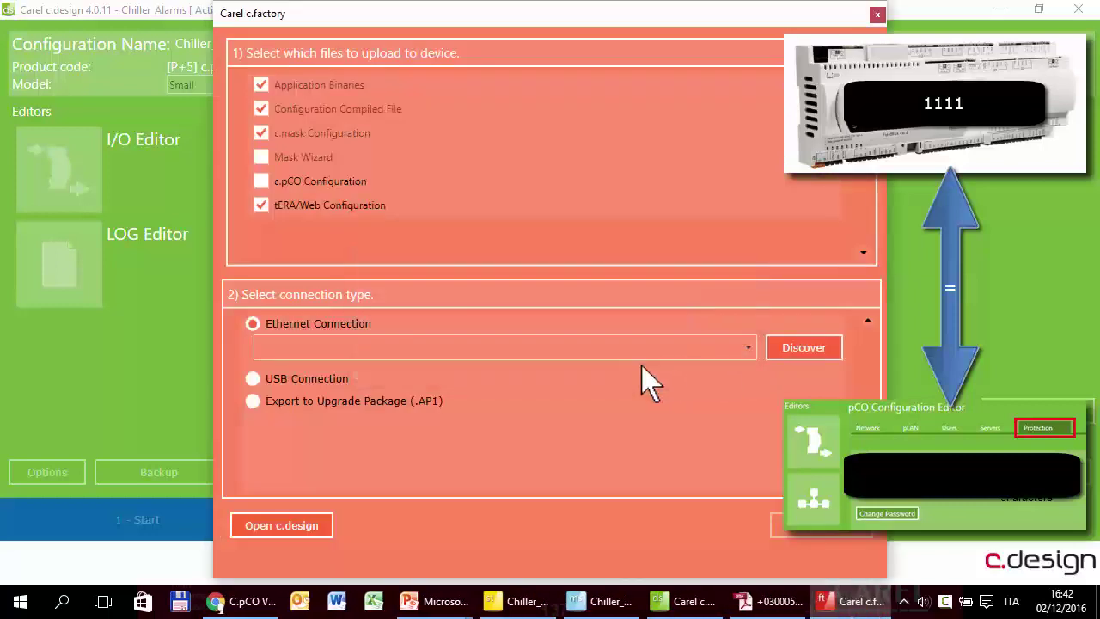
left_click(259, 180)
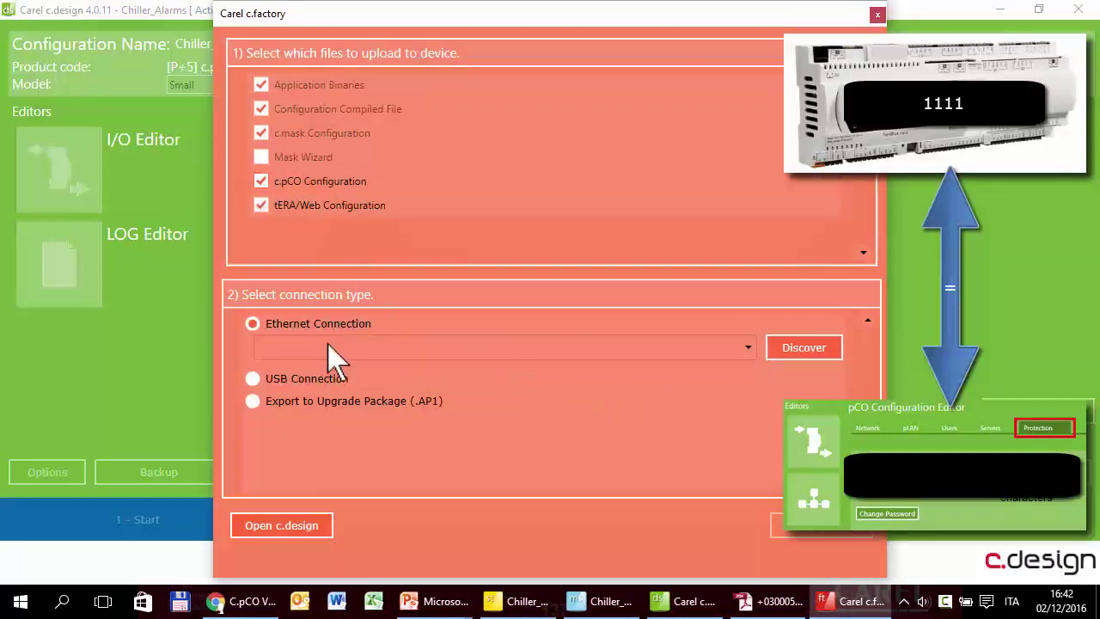
left_click_drag(335, 21, 788, 35)
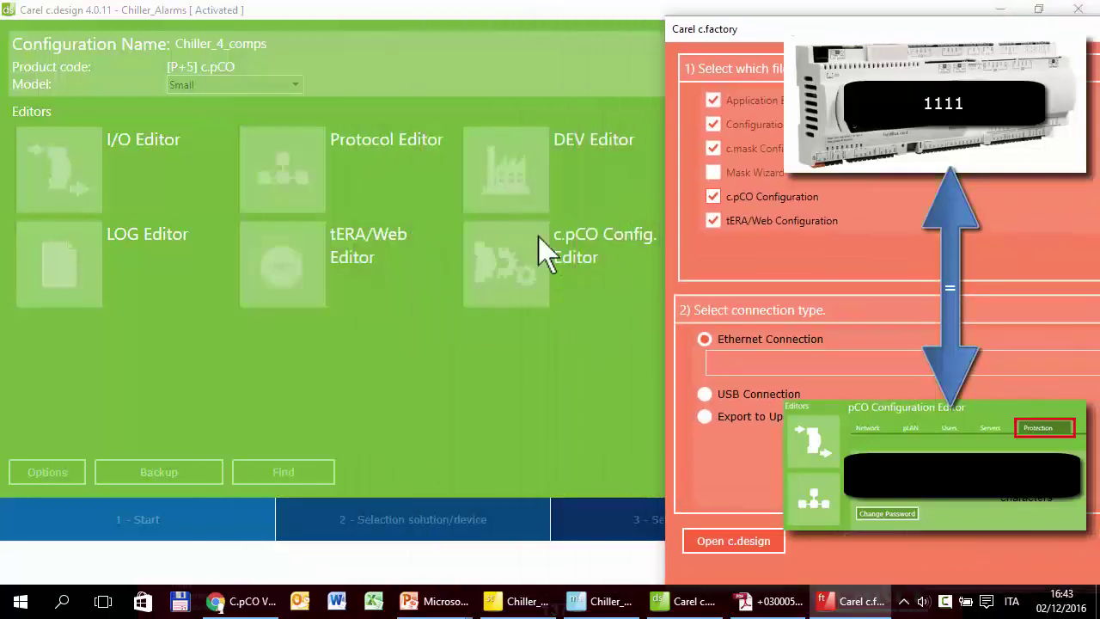
left_click_drag(778, 30, 326, 32)
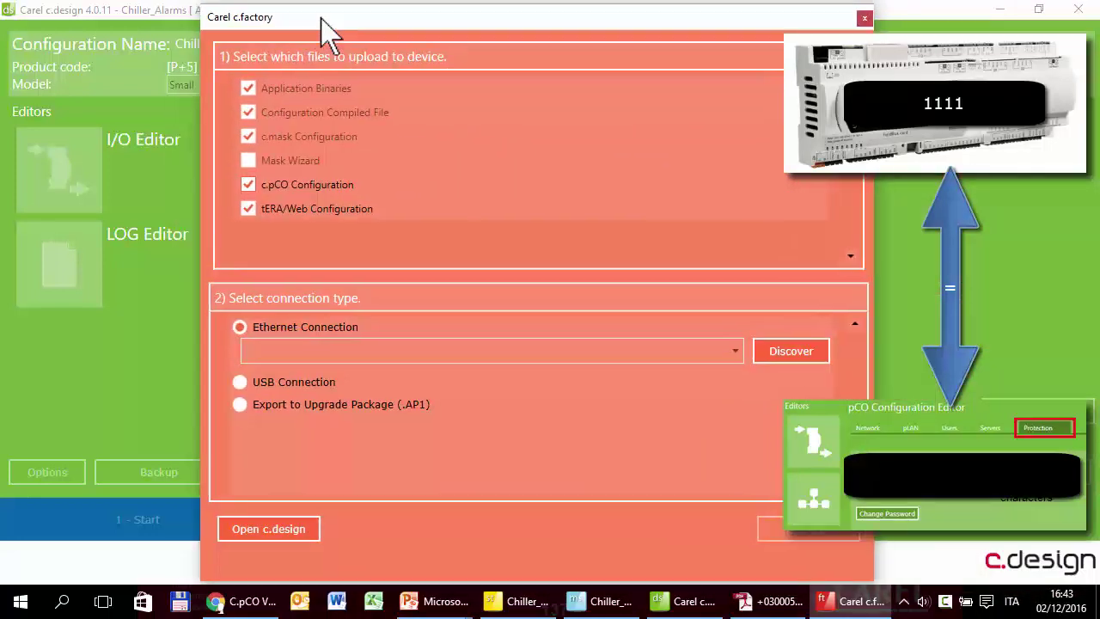
Enter controller address 10.10.1.2 and start the upload.
left_click(279, 350)
type("10.10.1.2")
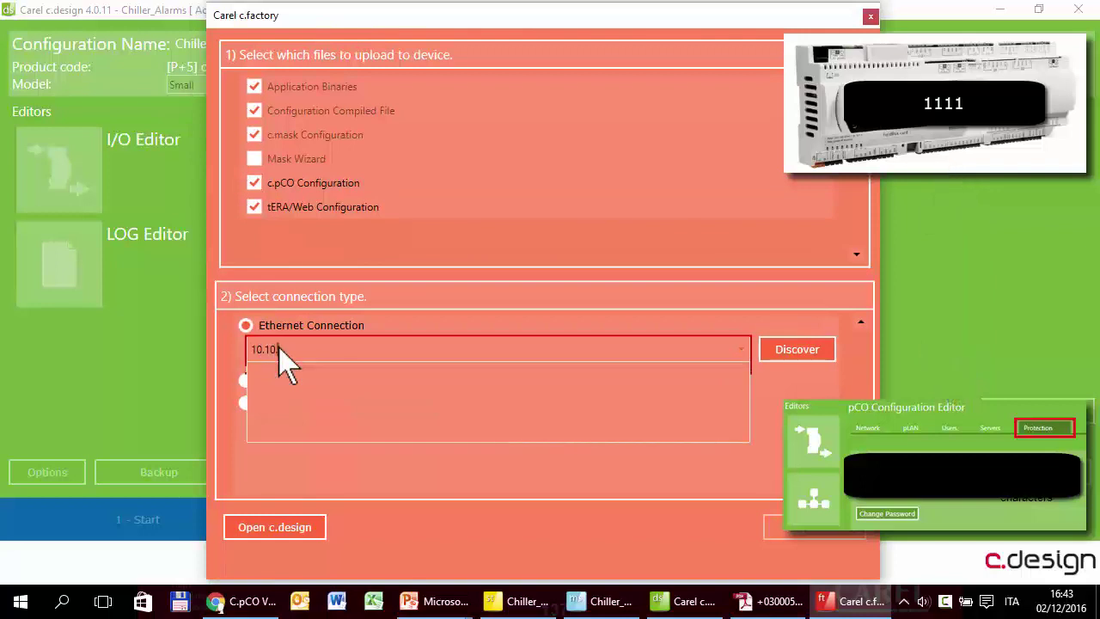
left_click(783, 526)
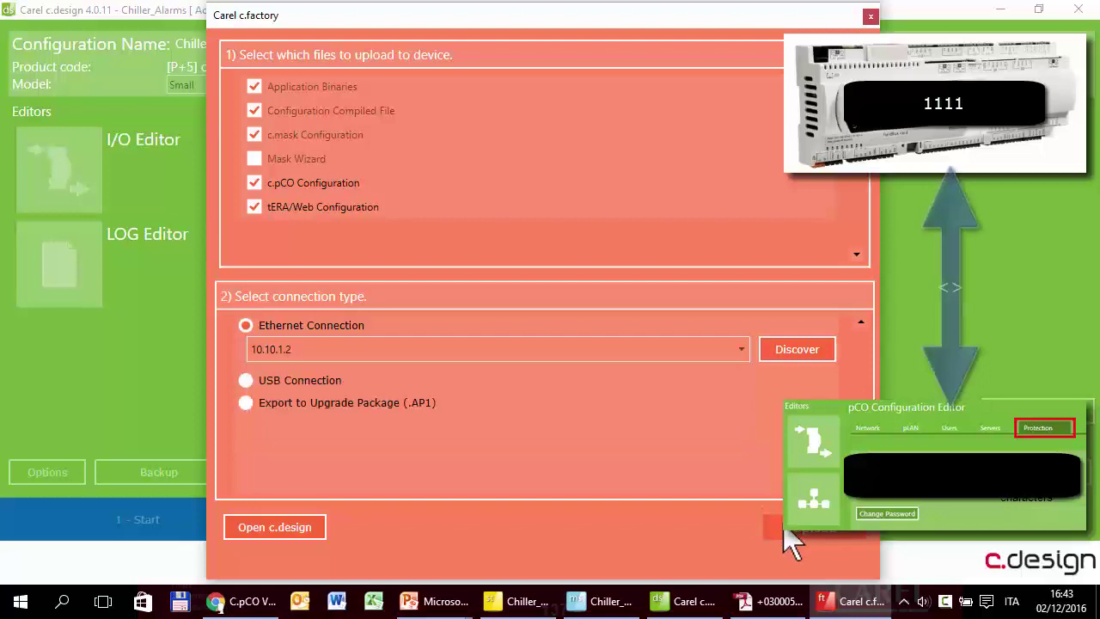
left_click(782, 524)
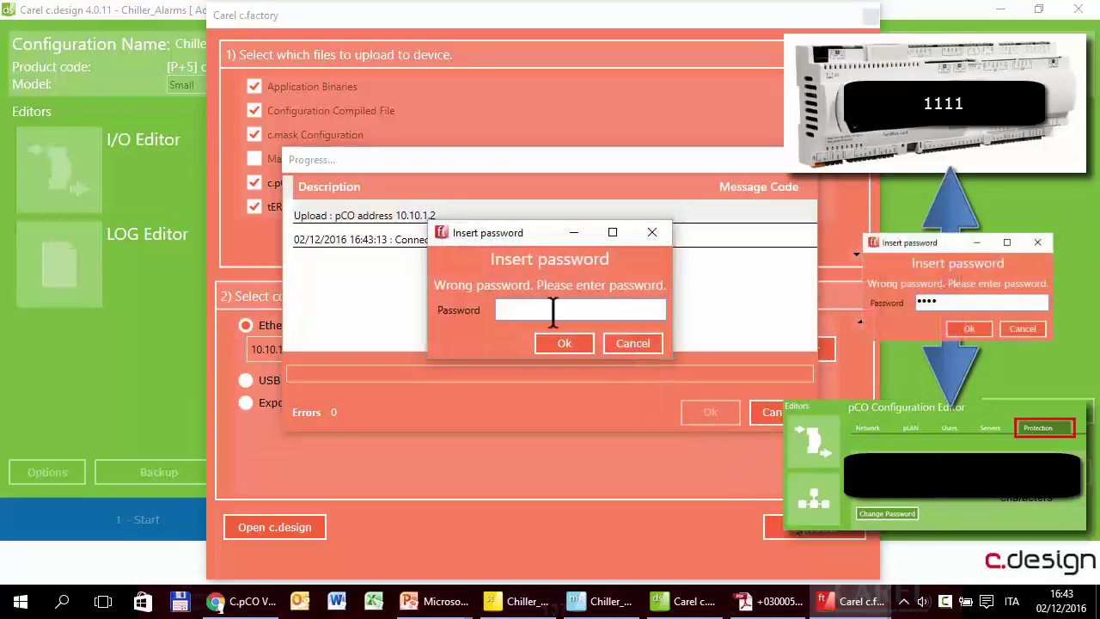
Authorize the upload to 10.10.1.2 with the controller's old password, then return to slide 137.
type("1111")
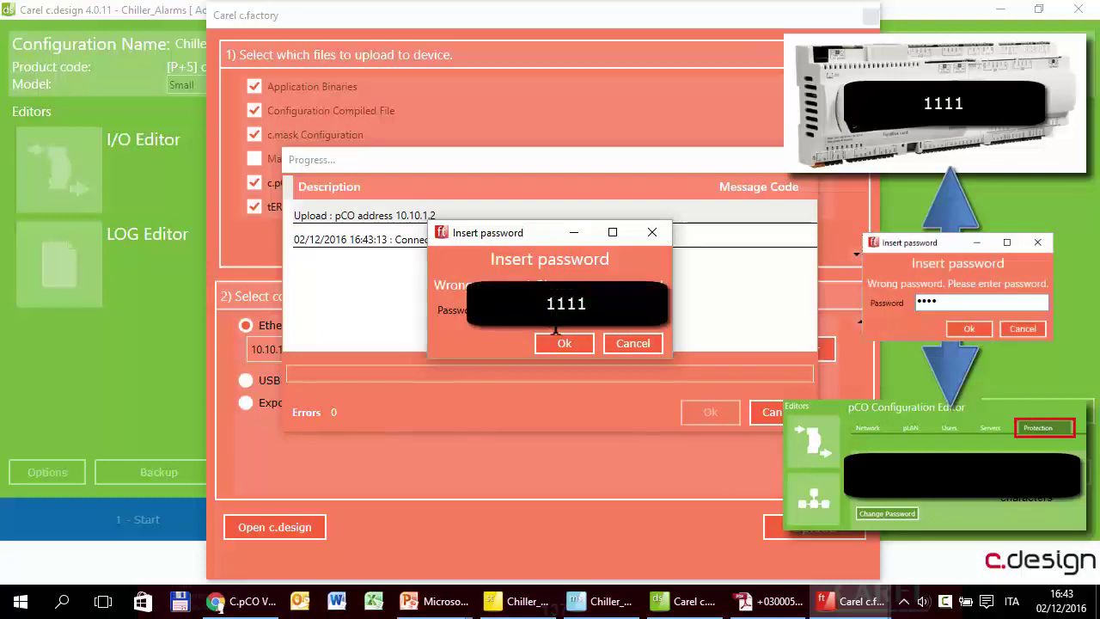
left_click(582, 347)
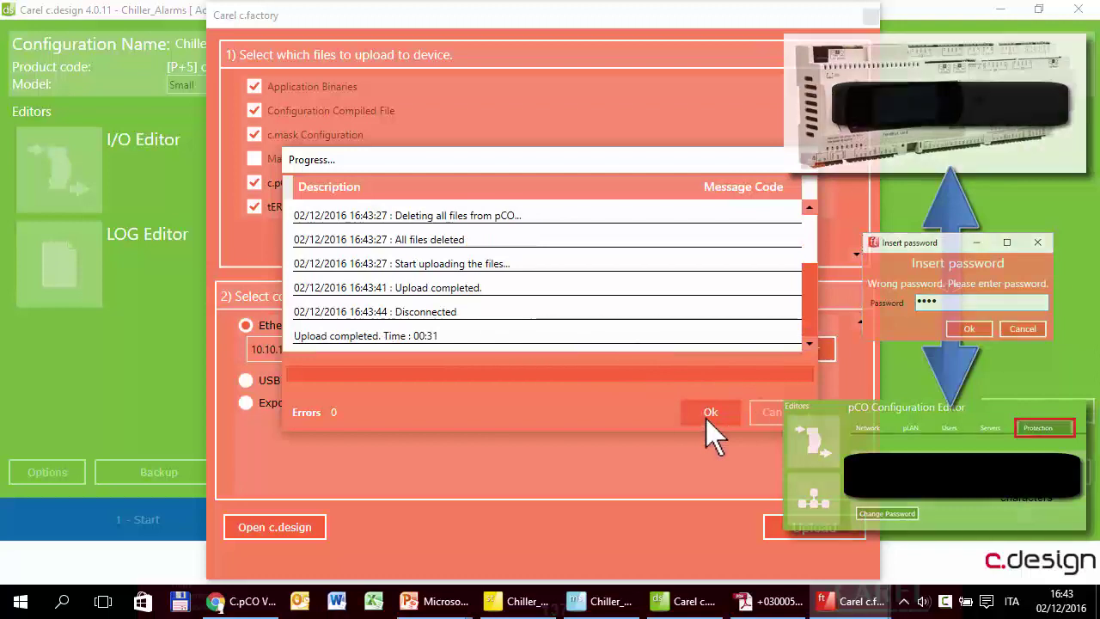
left_click(707, 416)
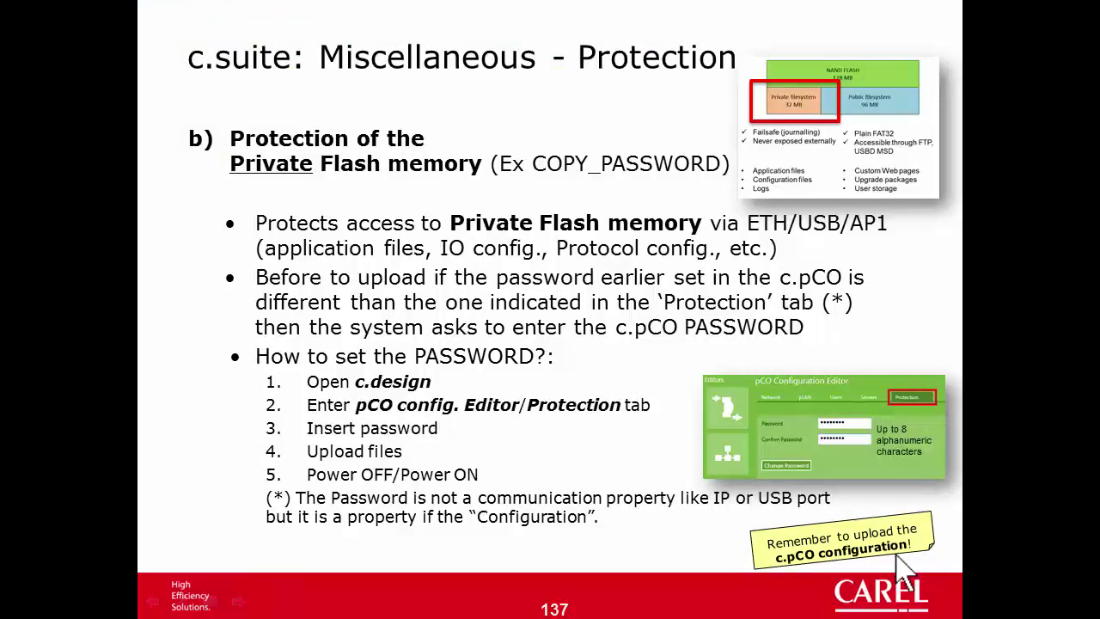
left_click(572, 373)
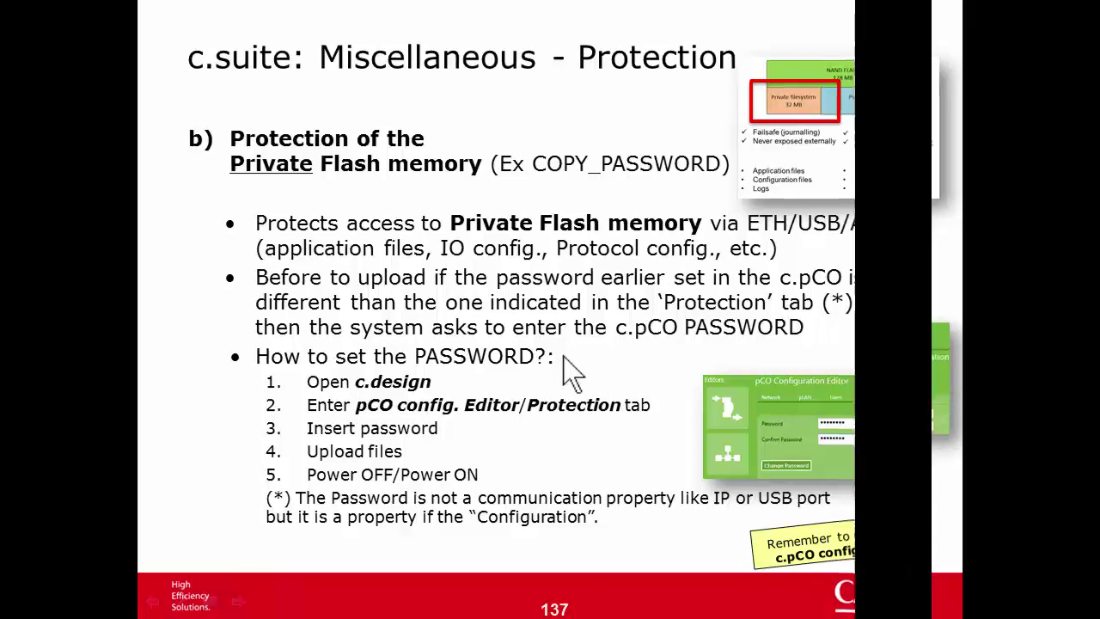
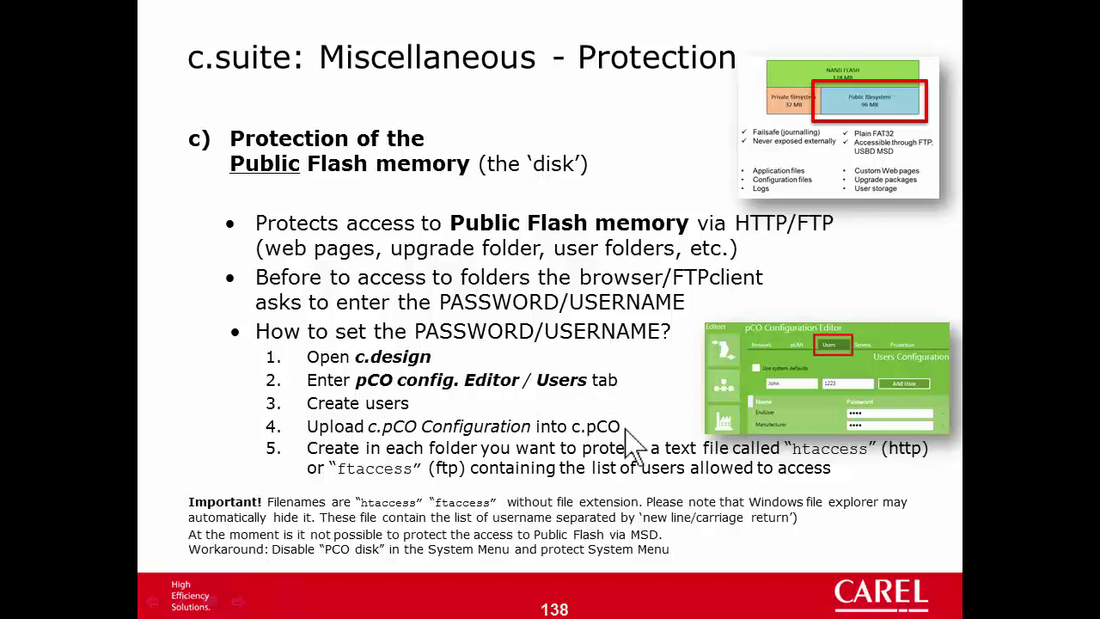
Leave the slide show at slide 138 and return to c.design's Chiller_Alarms solution.
key("alt+Tab")
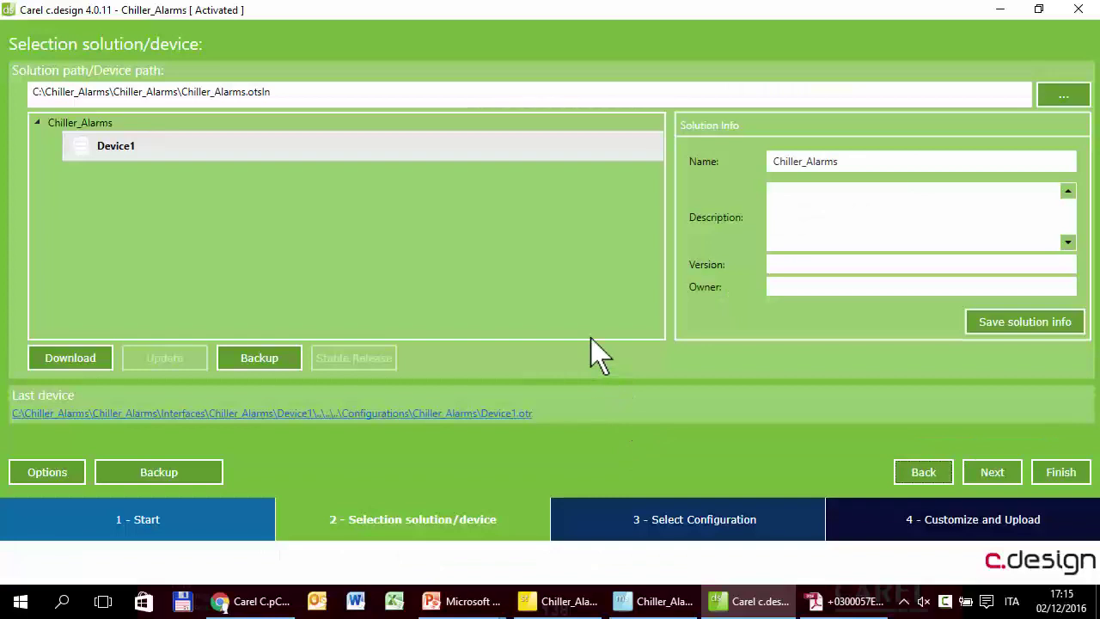
Advance to the Chiller_4_comps editors and open the c.pCO Config. Editor.
left_click(1005, 471)
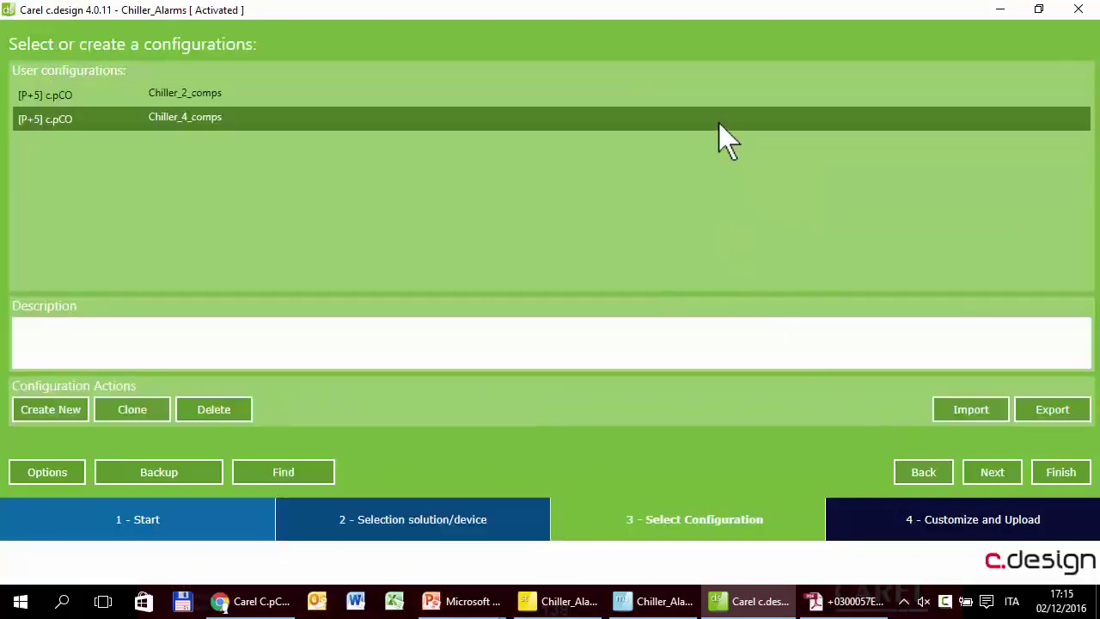
left_click(971, 476)
left_click(529, 243)
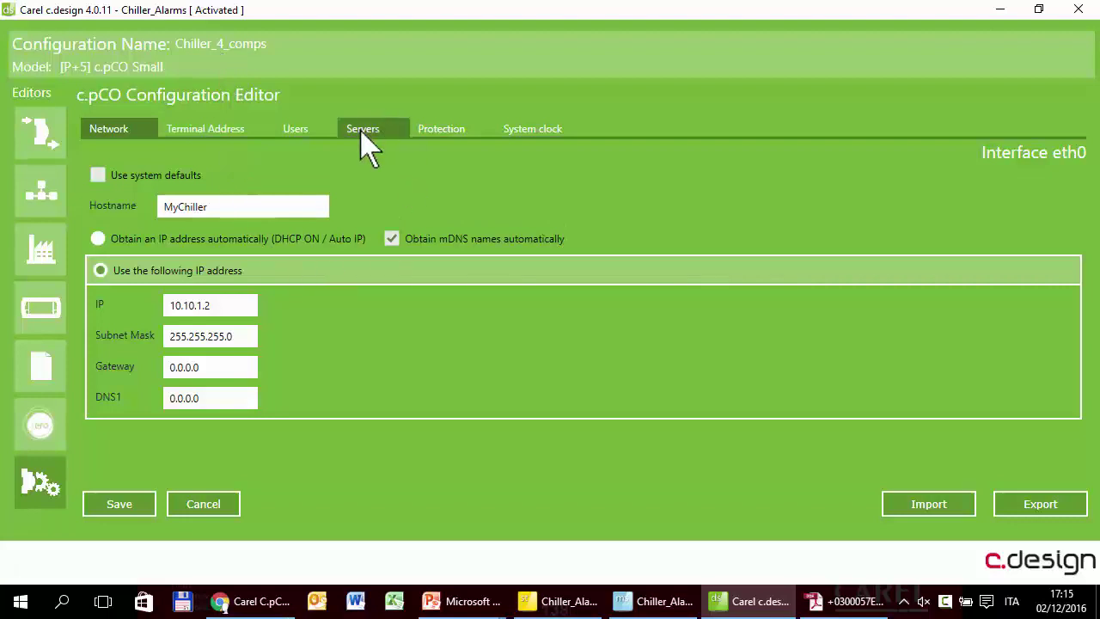
Turn off system default users and add a password-protected manufacturer user.
left_click(310, 143)
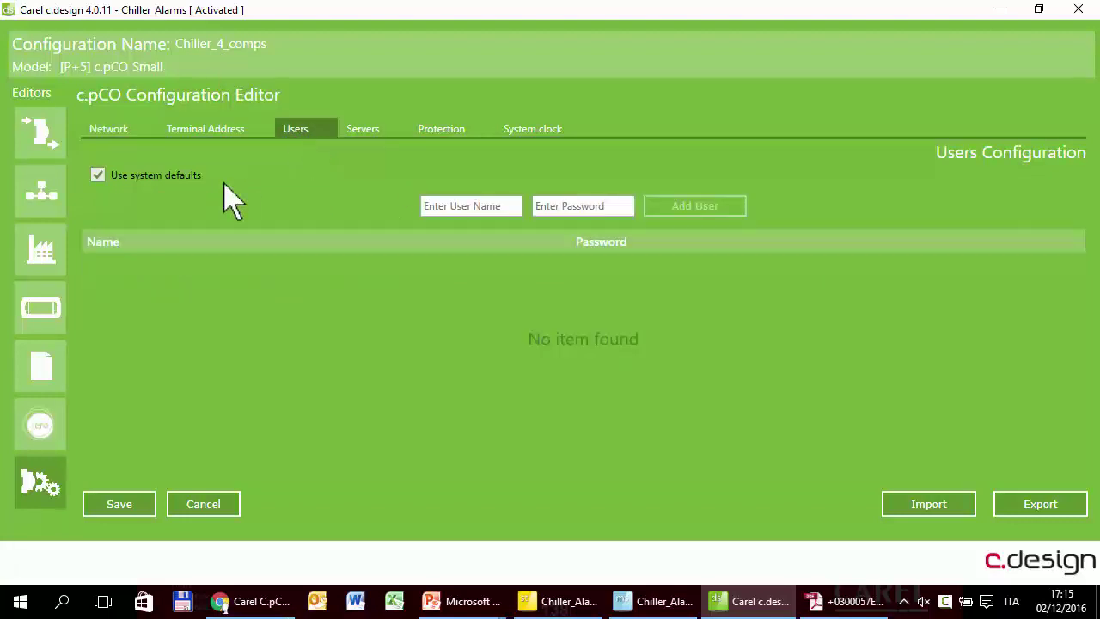
left_click(128, 178)
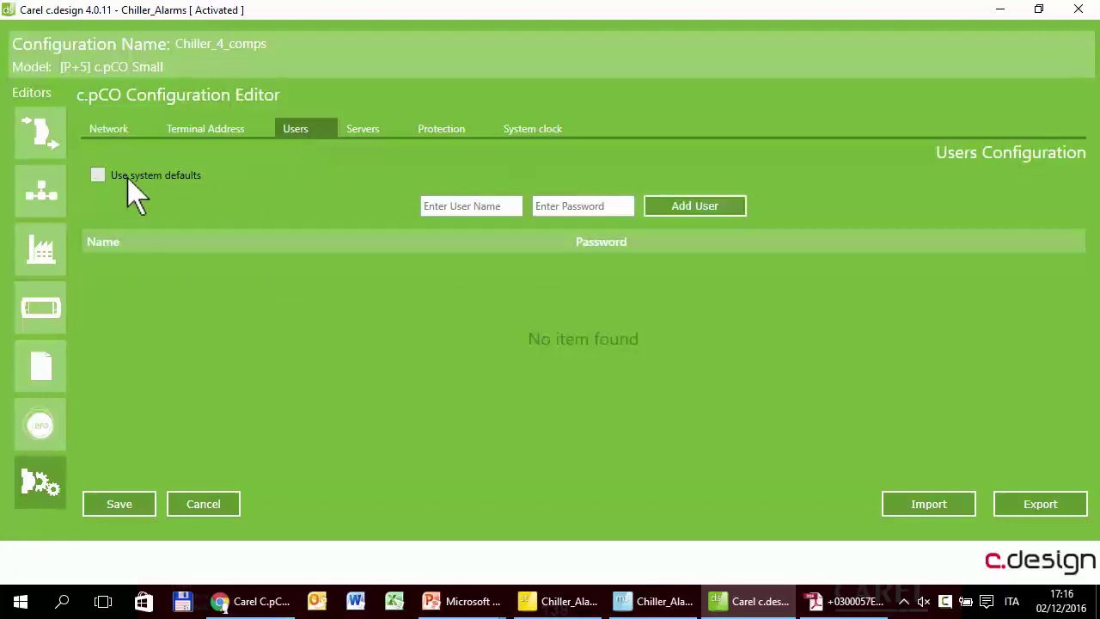
left_click(452, 206)
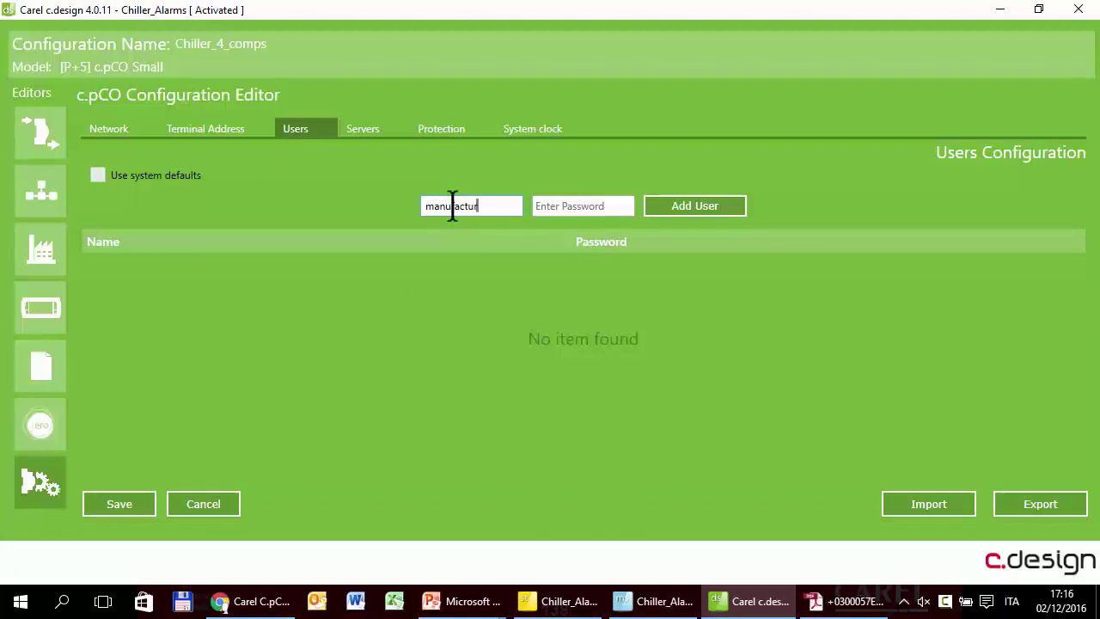
left_click(551, 207)
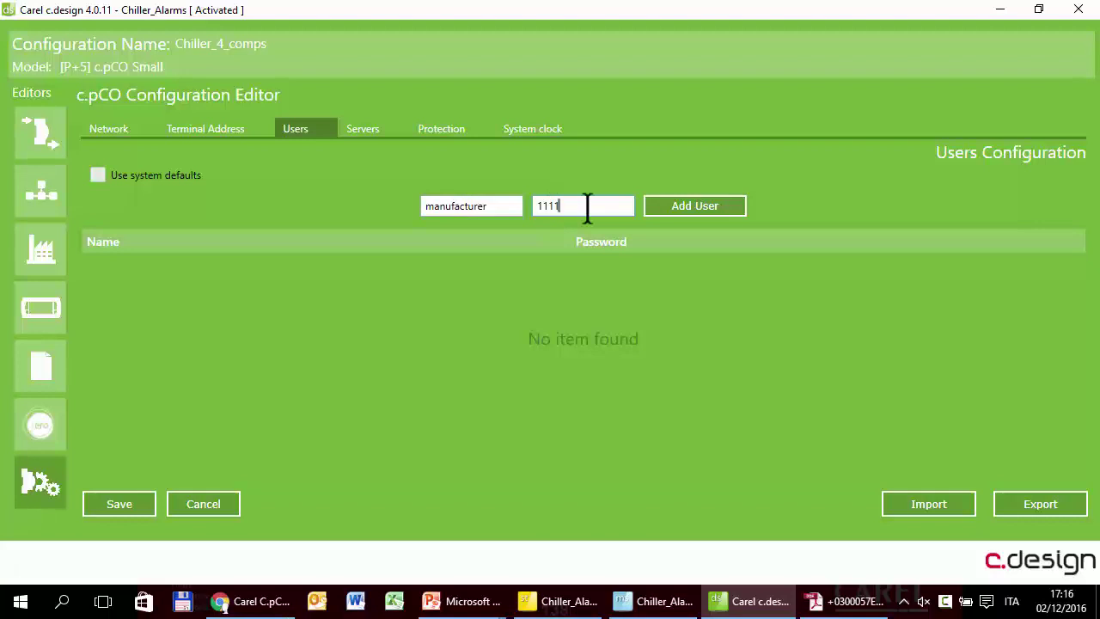
left_click(691, 210)
Add the service and user accounts with their passwords, then save the users configuration.
left_click(488, 209)
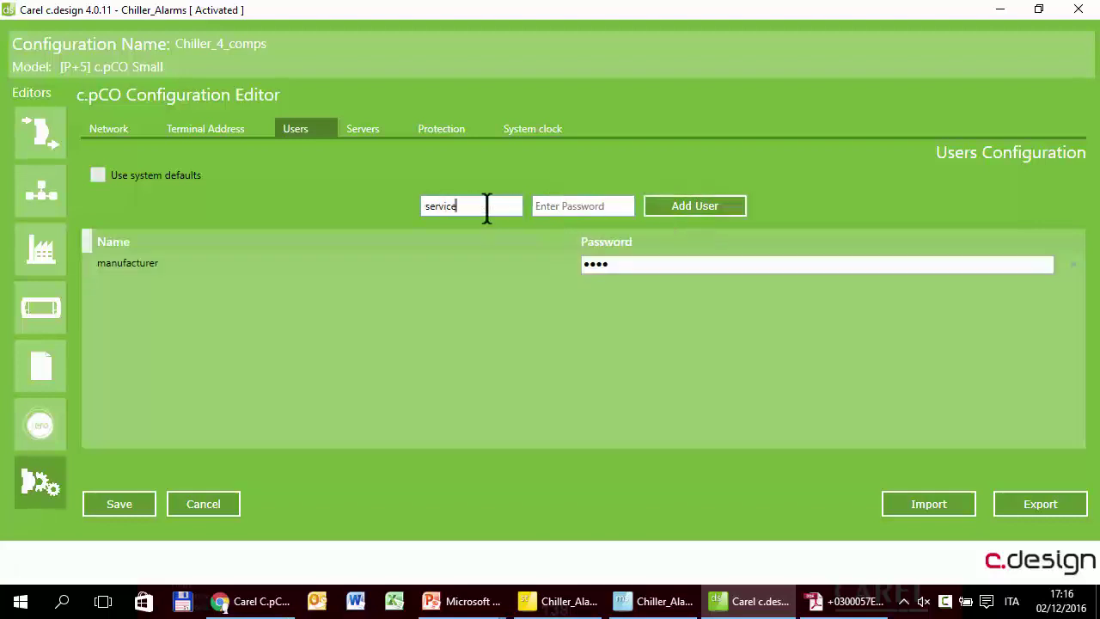
left_click(562, 206)
type("2222")
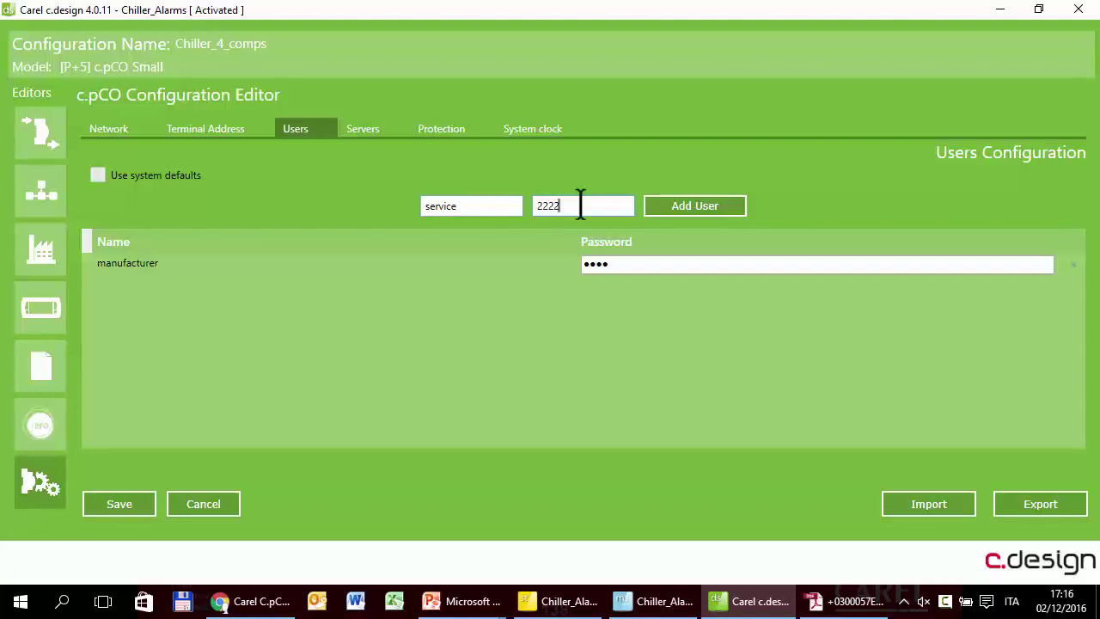
left_click(679, 213)
left_click(458, 209)
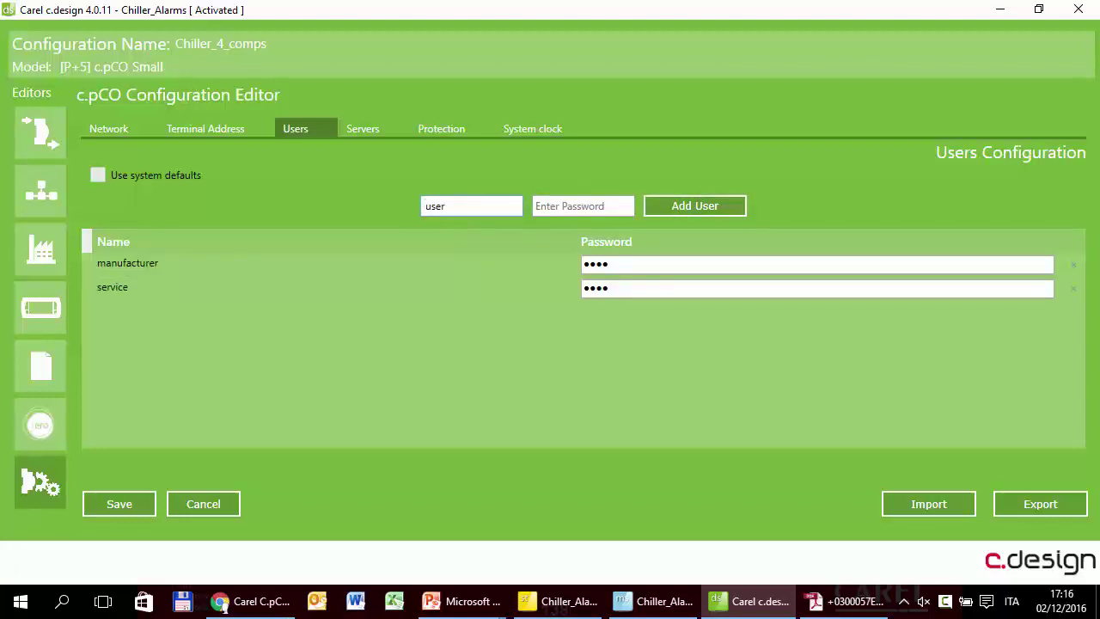
left_click(553, 206)
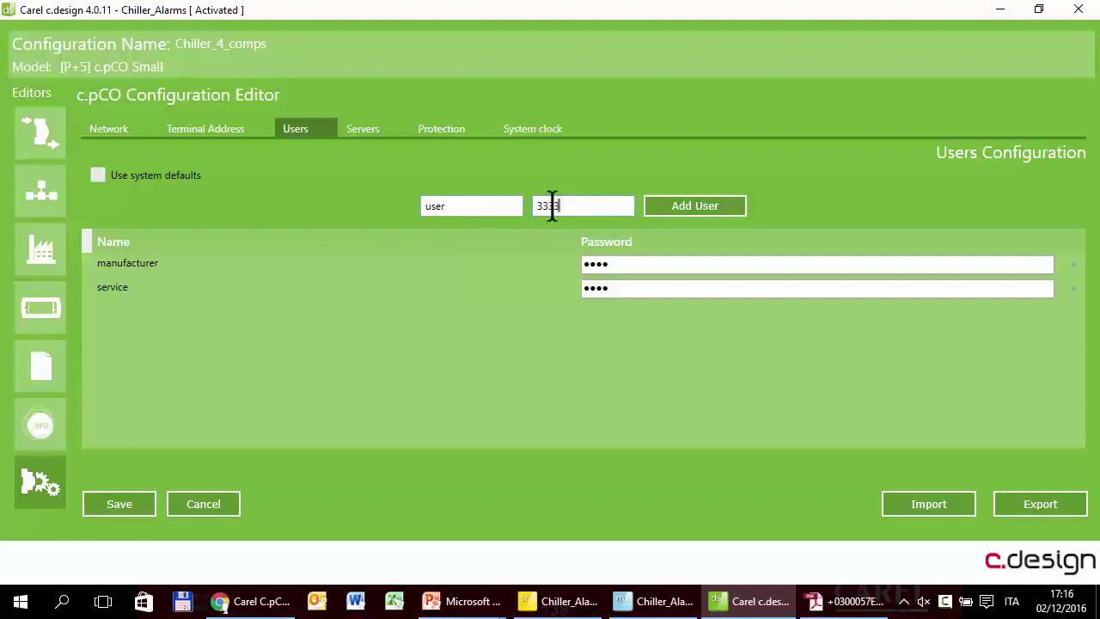
left_click(696, 214)
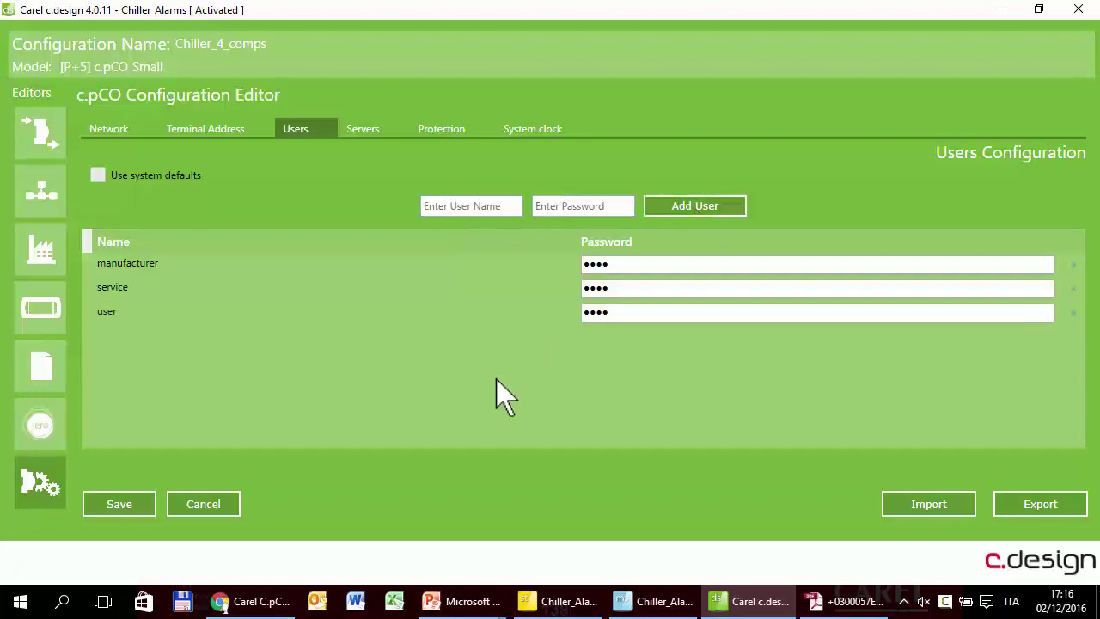
left_click(91, 507)
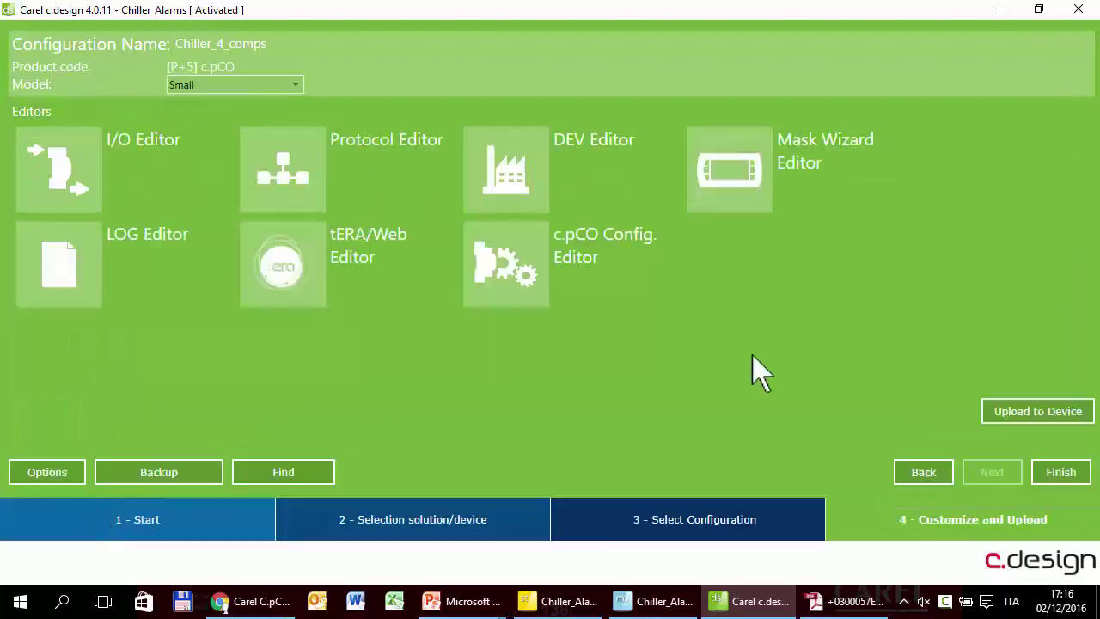
Compile the project for upload, dismiss the success message and skip network scanning.
left_click(990, 409)
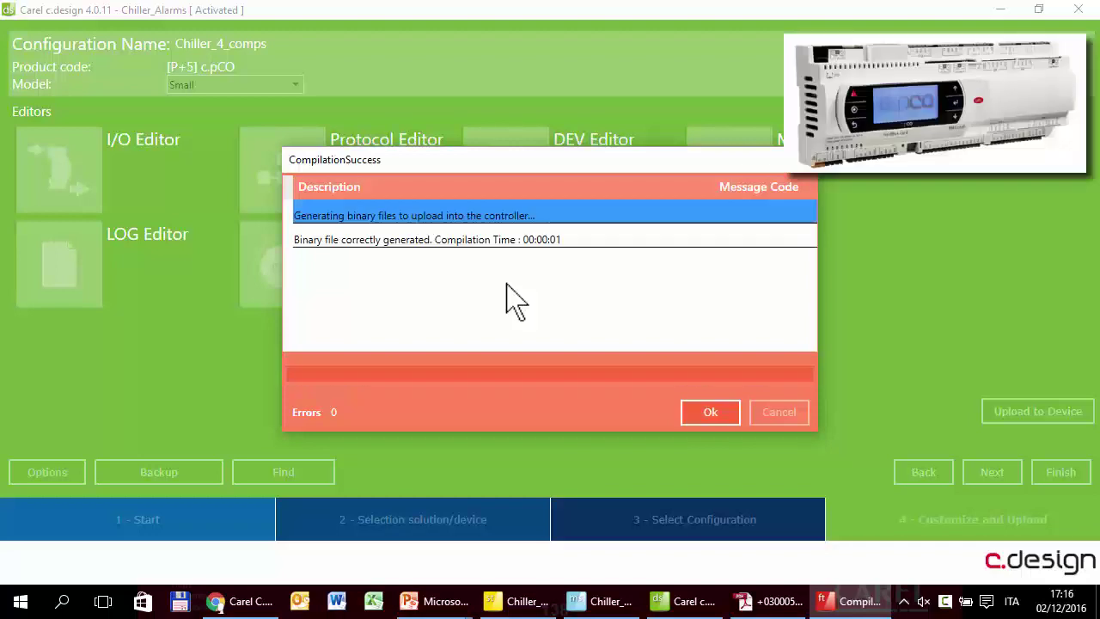
key("Return")
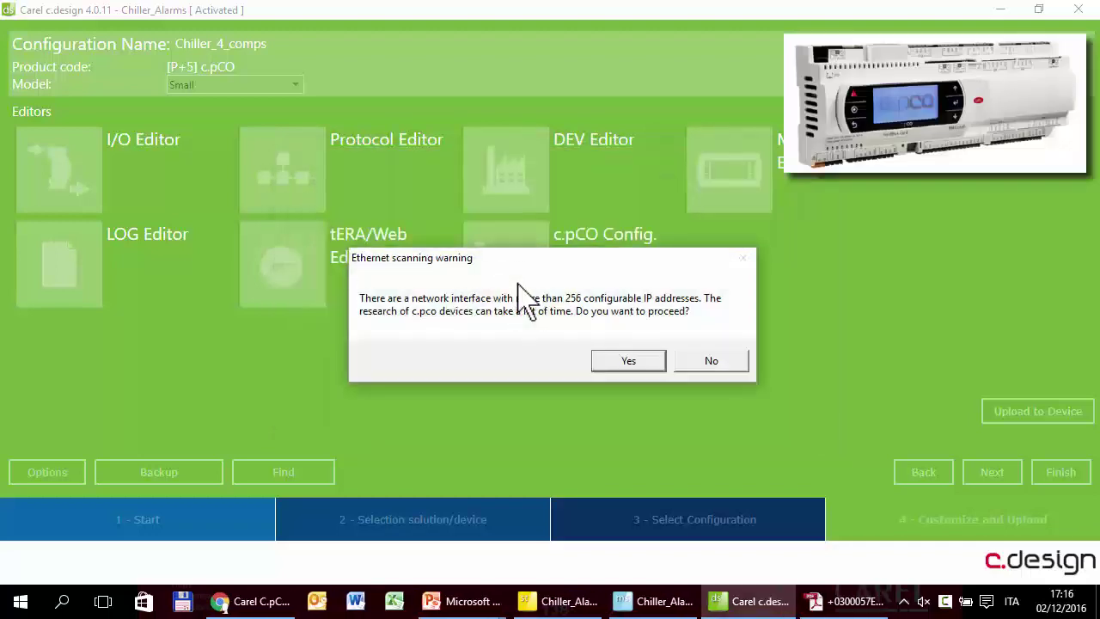
left_click(684, 361)
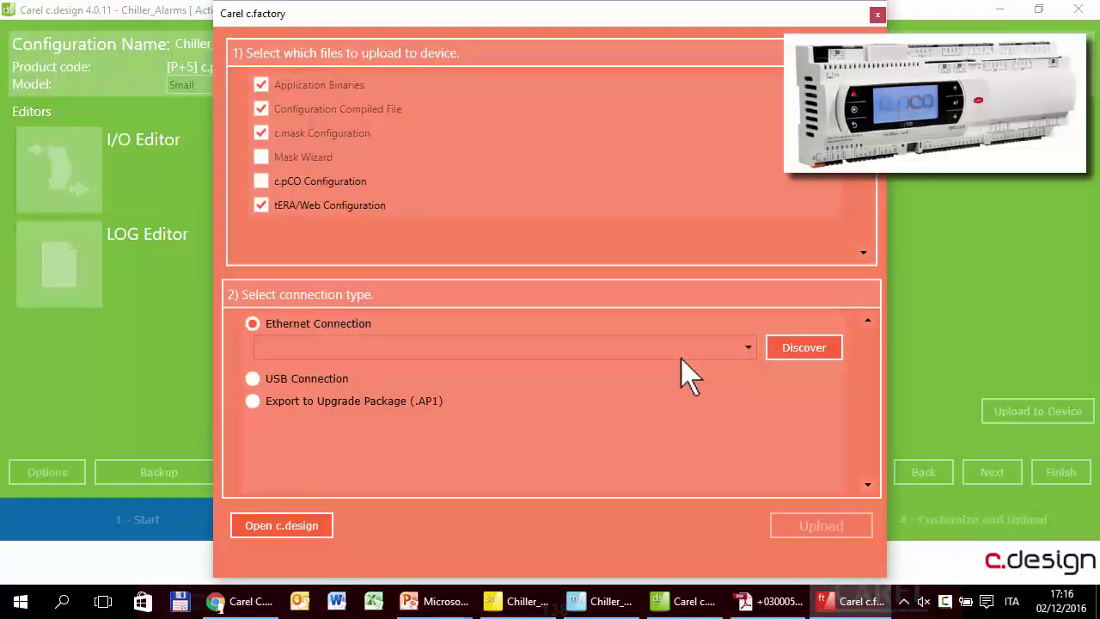
Upload the c.pCO and tERA/Web configurations over Ethernet to 10.10.1.2.
left_click(264, 183)
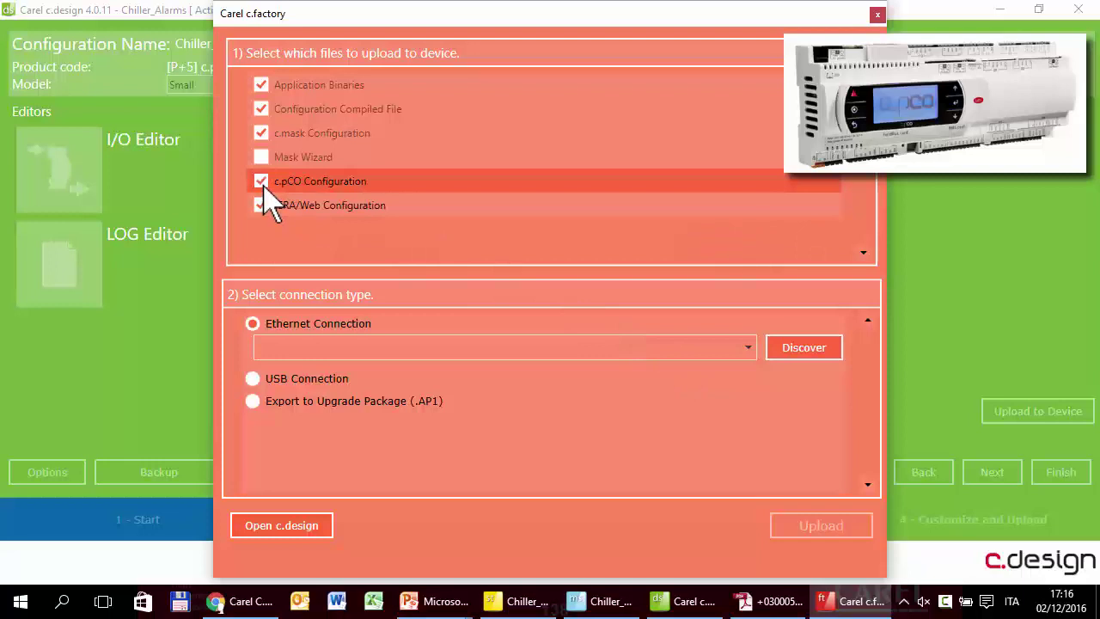
left_click(261, 205)
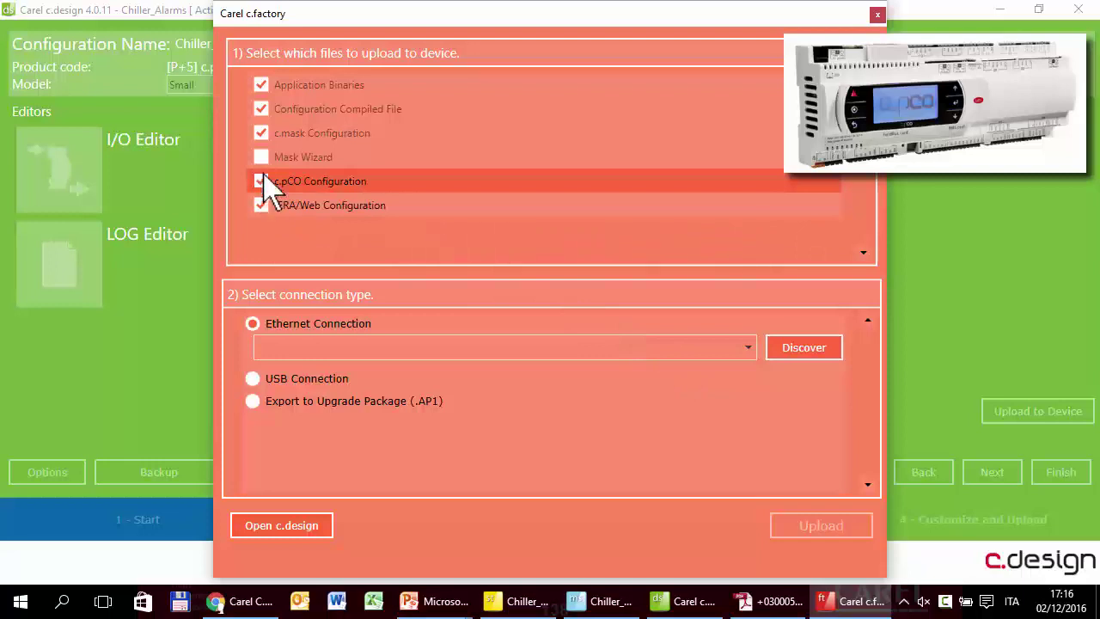
left_click_drag(413, 34, 880, 90)
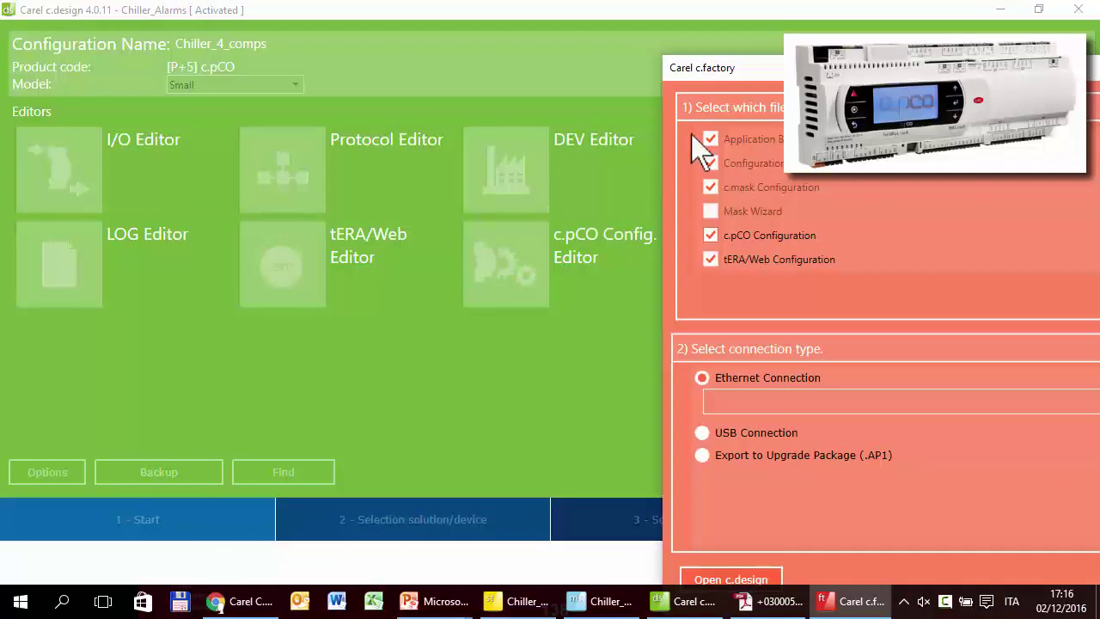
left_click_drag(763, 69, 405, 49)
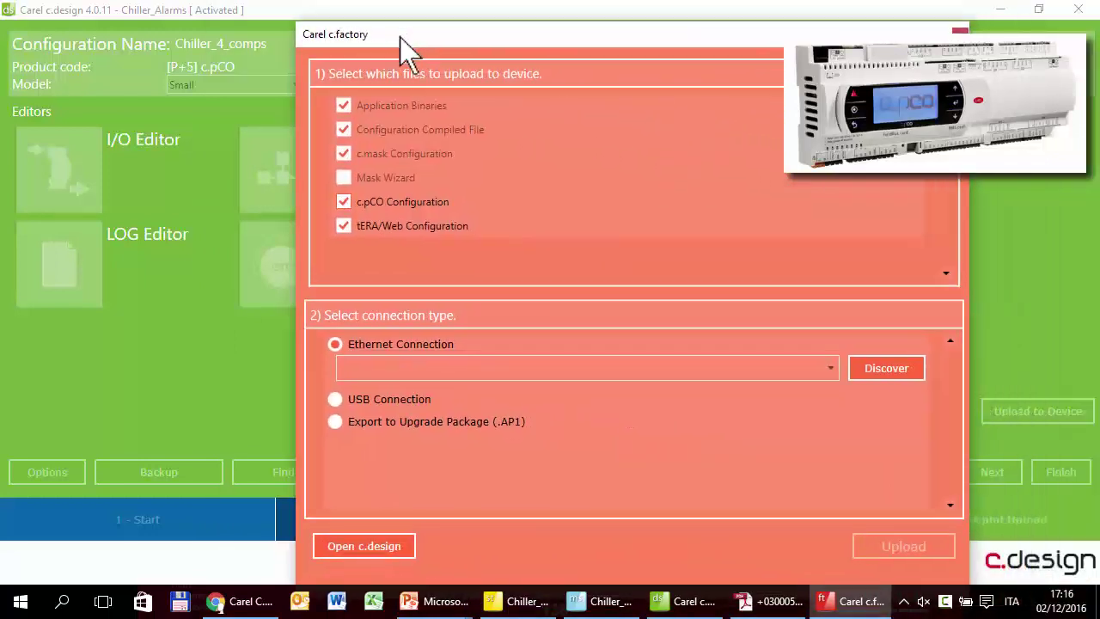
left_click(440, 375)
type("10.1")
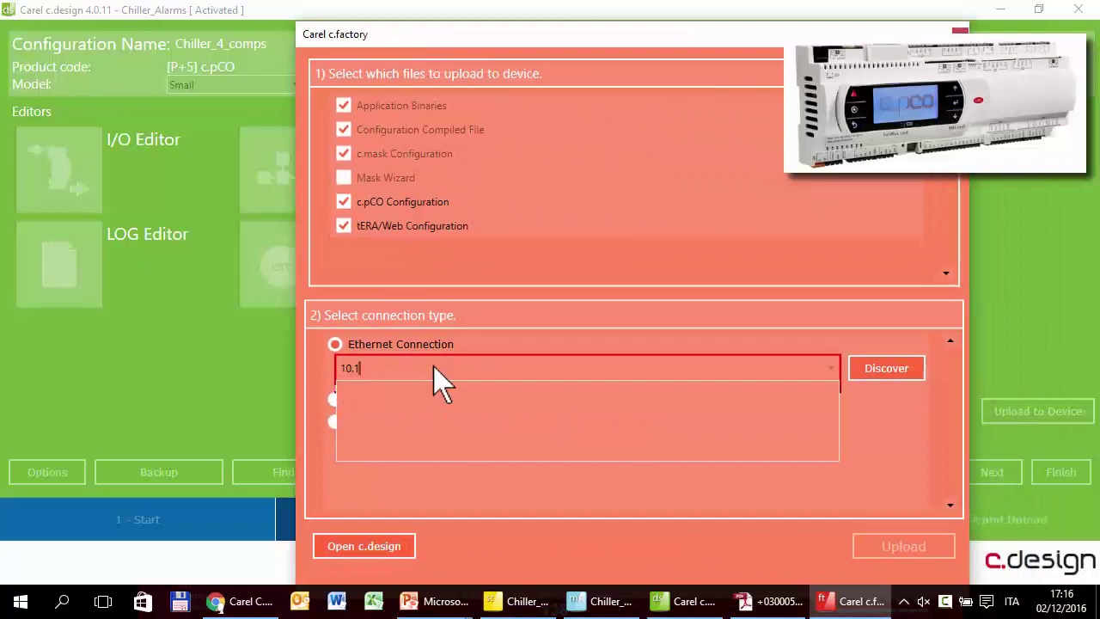
type("0.1.2")
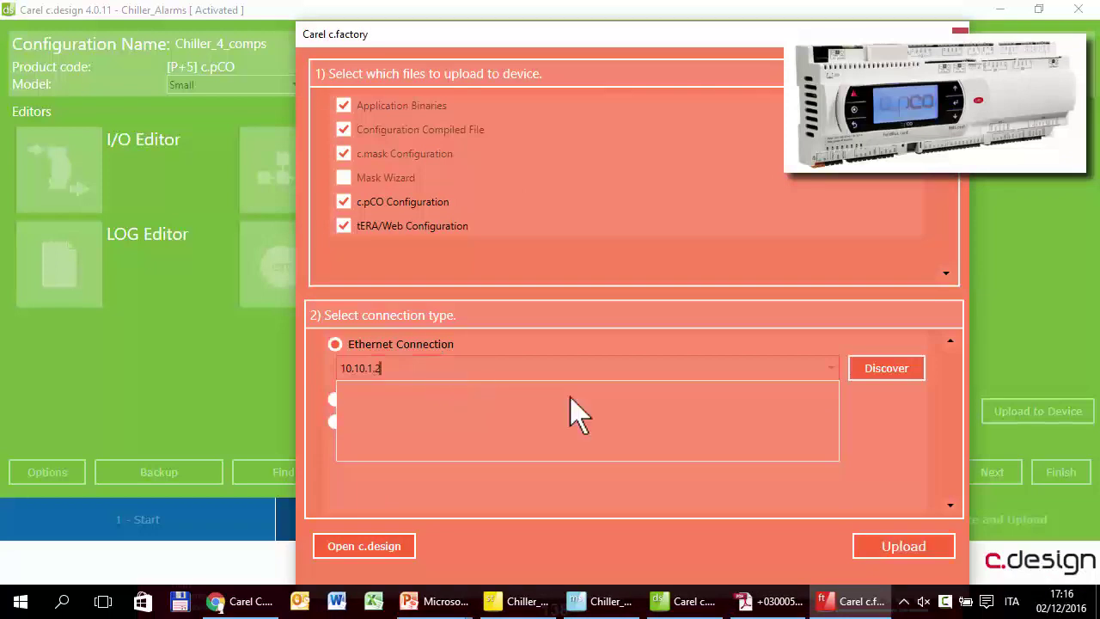
left_click(885, 550)
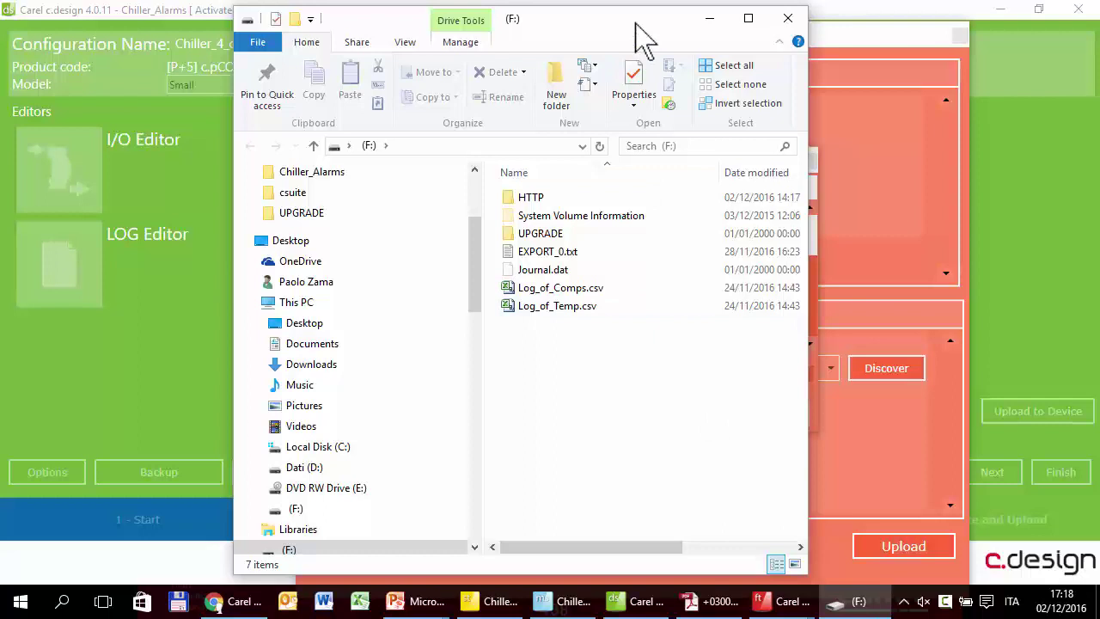
Acknowledge the upload result, close the c.factory upload window and bring c.design forward.
left_click_drag(634, 26, 517, 41)
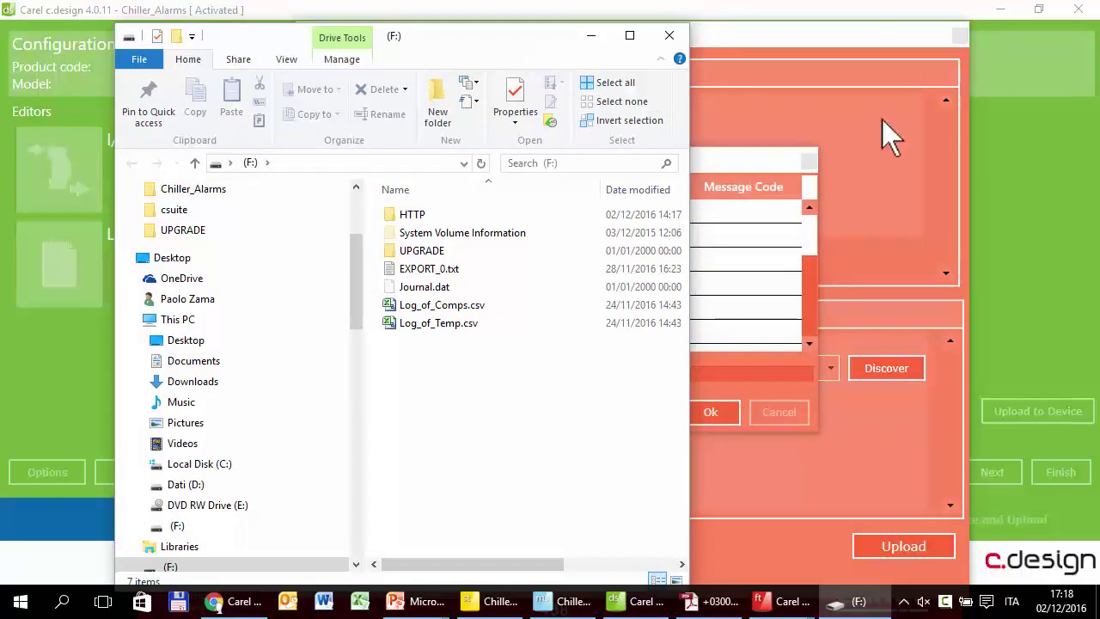
left_click(716, 413)
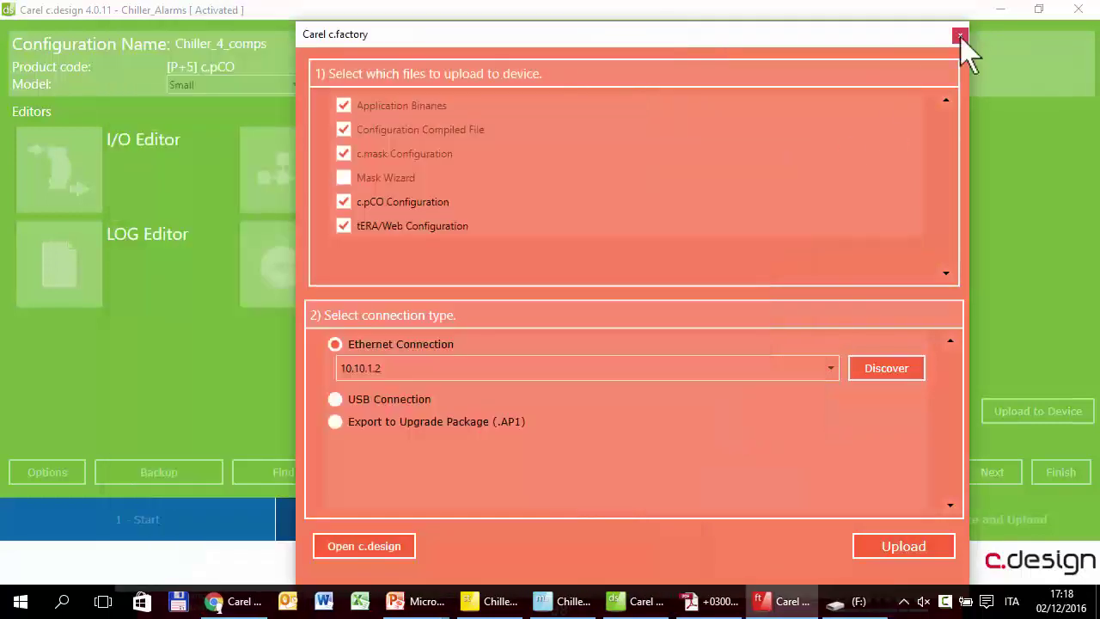
left_click(960, 37)
left_click(770, 321)
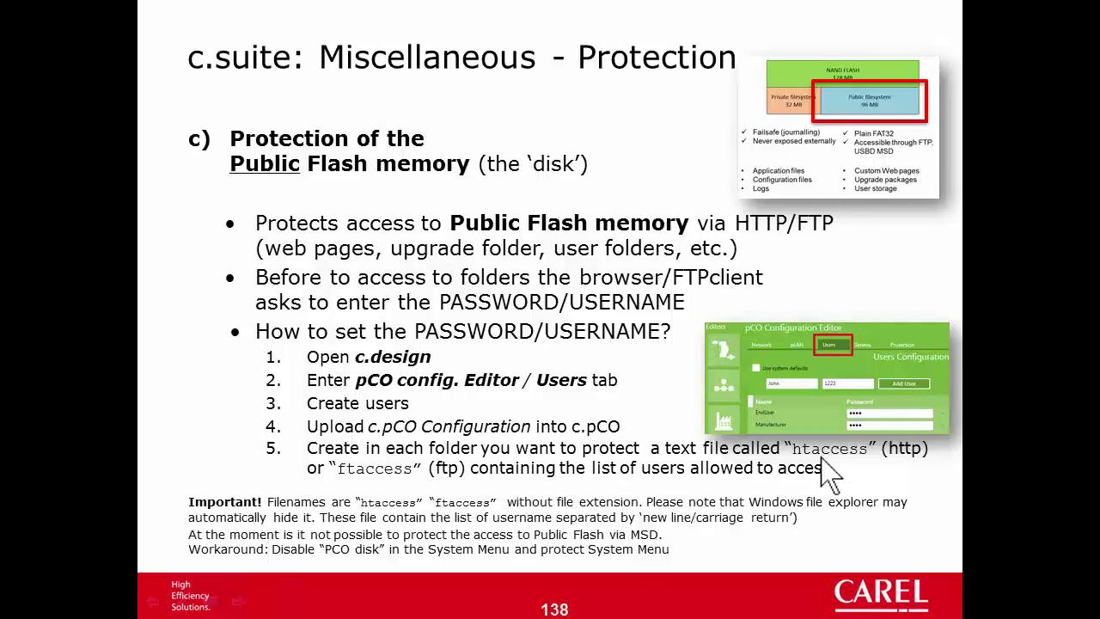
Bring the File Explorer view of drive F: over the slide show.
key("alt+Tab")
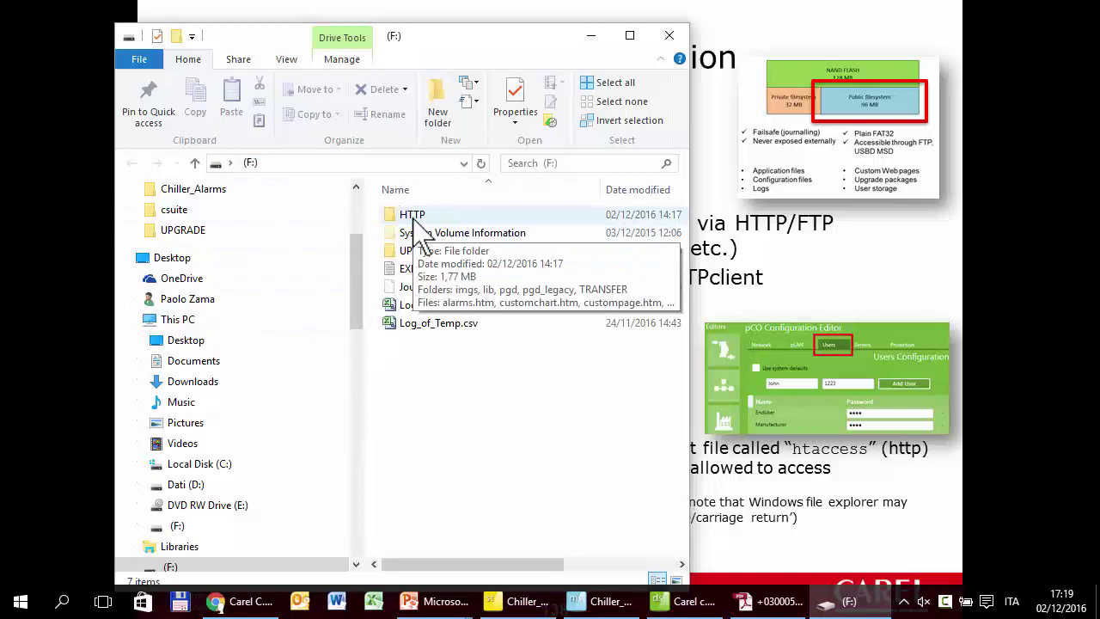
Create a new text document on drive F: named htaccess.
left_click_drag(542, 47, 230, 93)
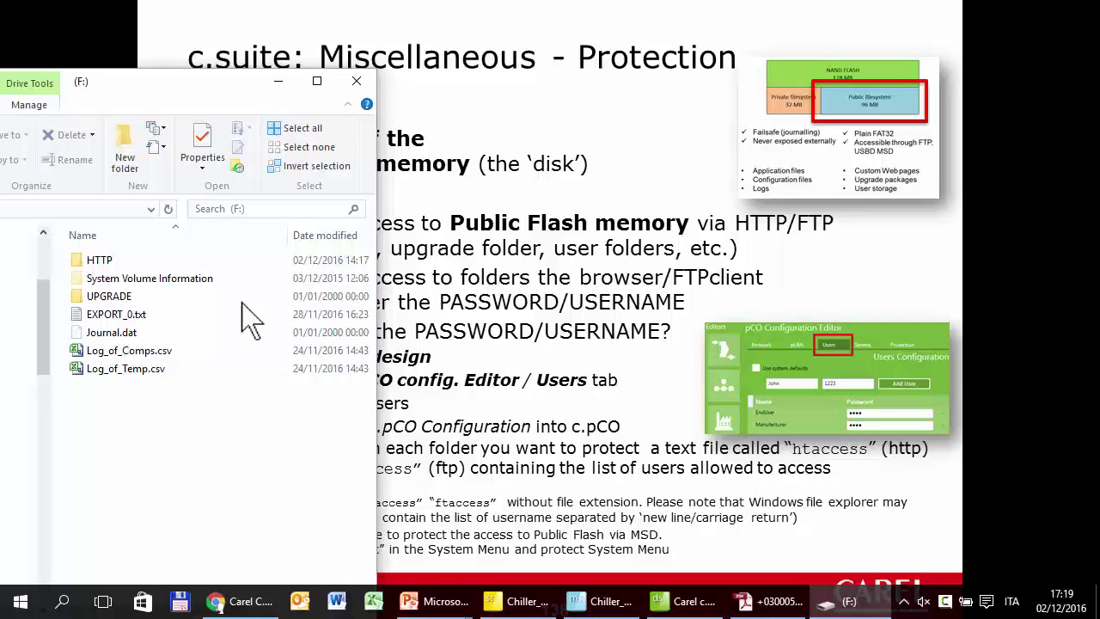
right_click(131, 421)
mouse_move(192, 386)
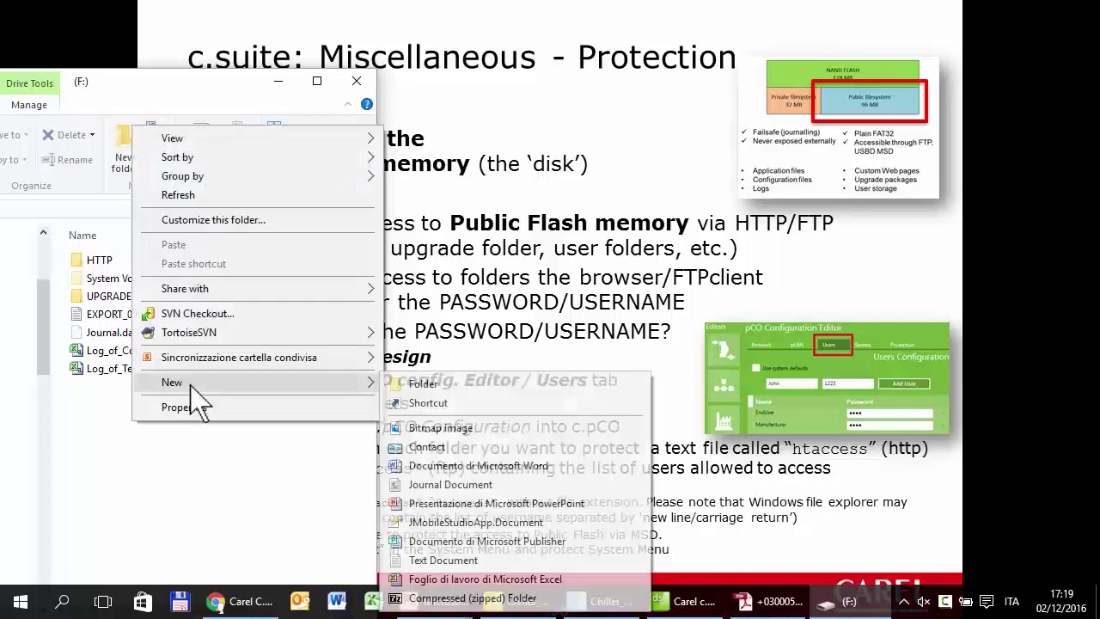
left_click(439, 560)
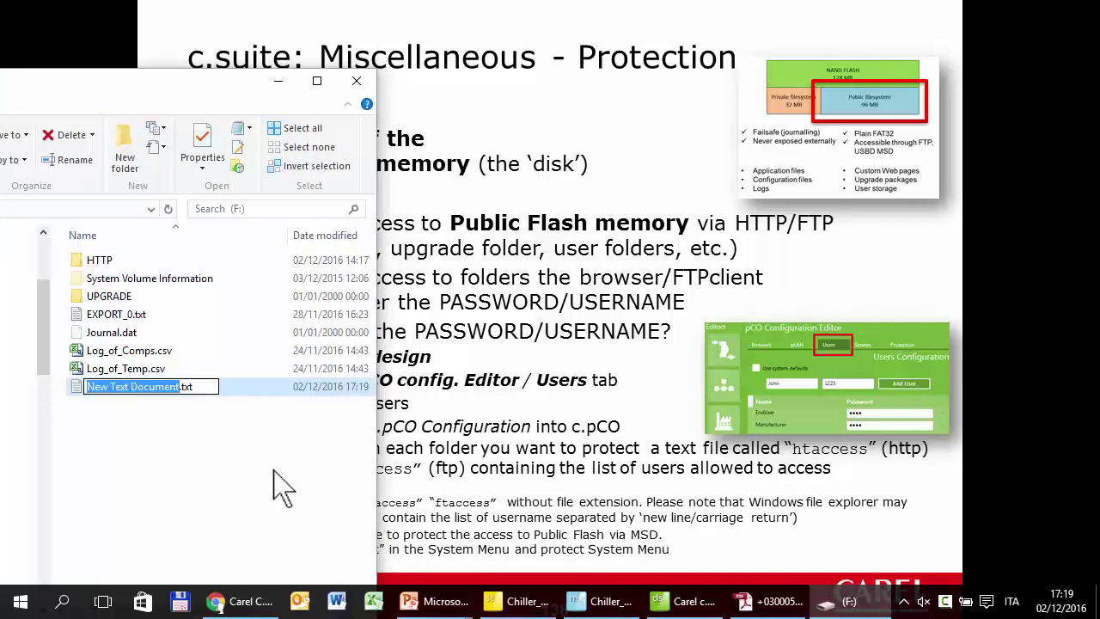
type("htaccess")
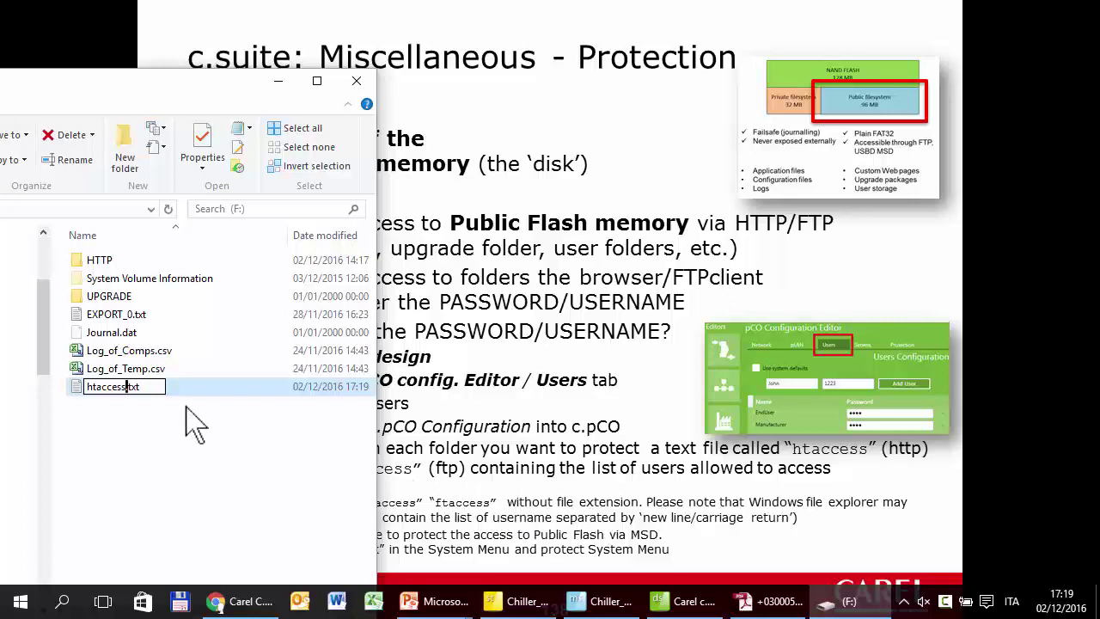
Strip the .txt extension from htaccess, confirm the change, and choose Open with.
left_click(154, 391)
key("BackSpace")
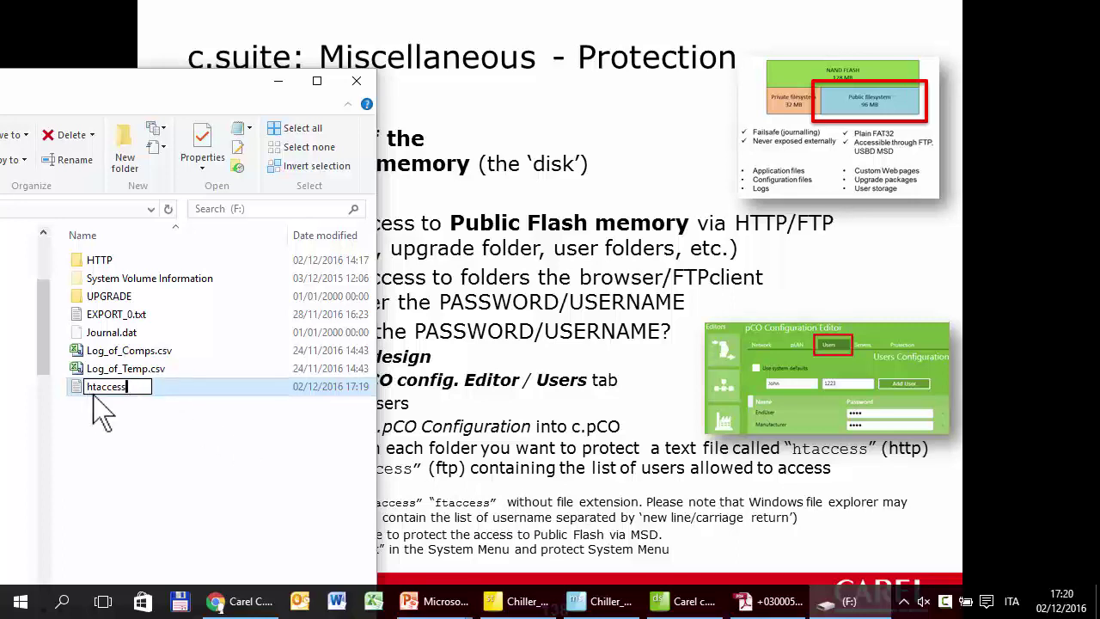
key("Return")
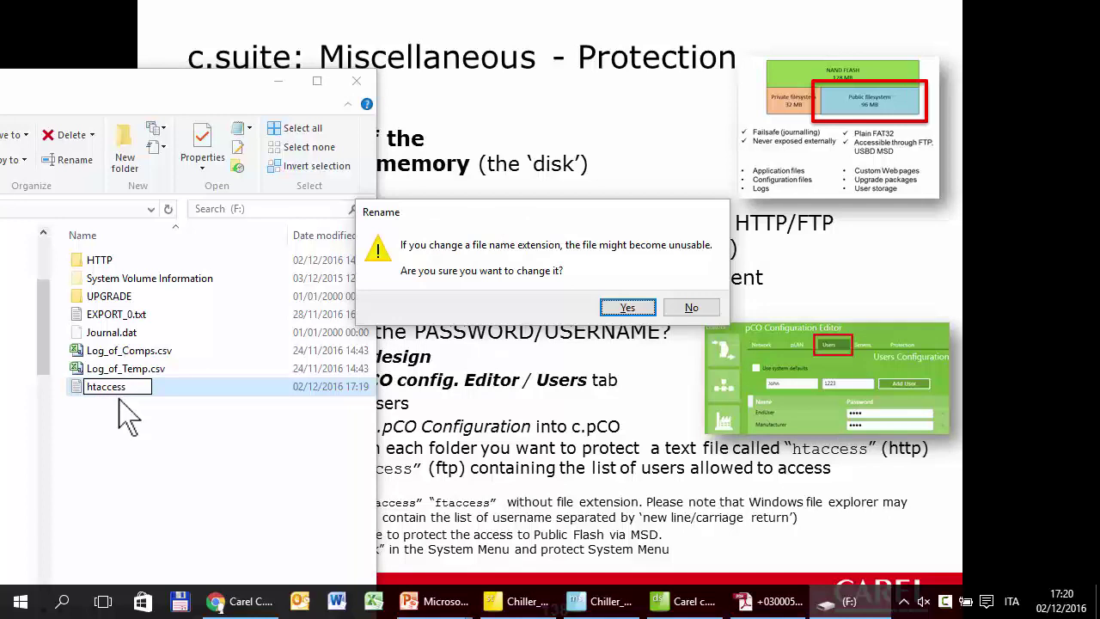
left_click(626, 307)
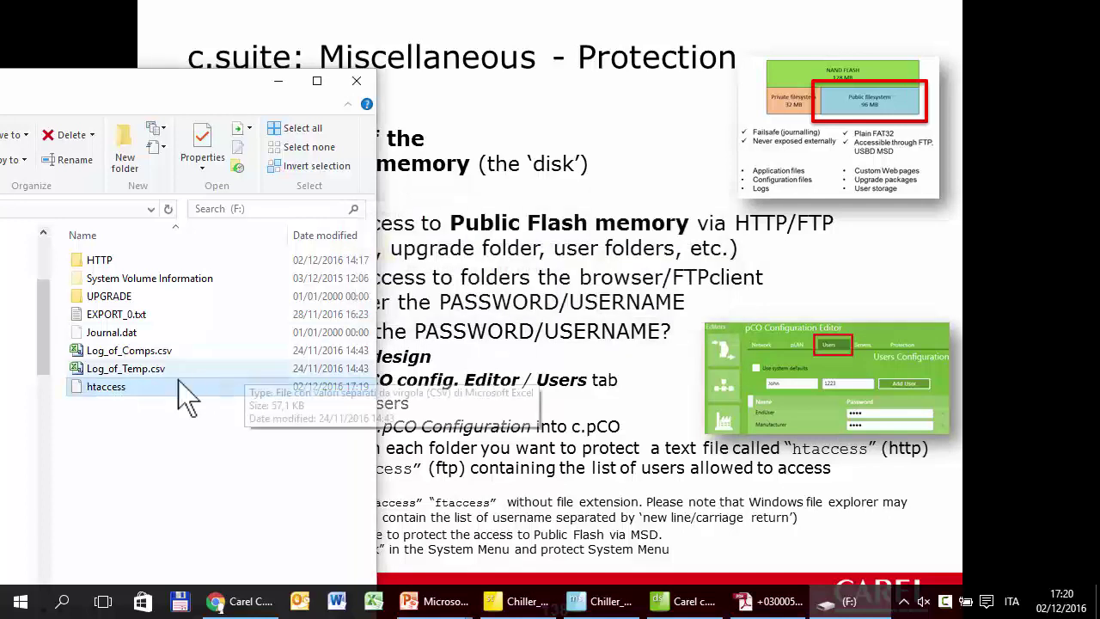
right_click(145, 392)
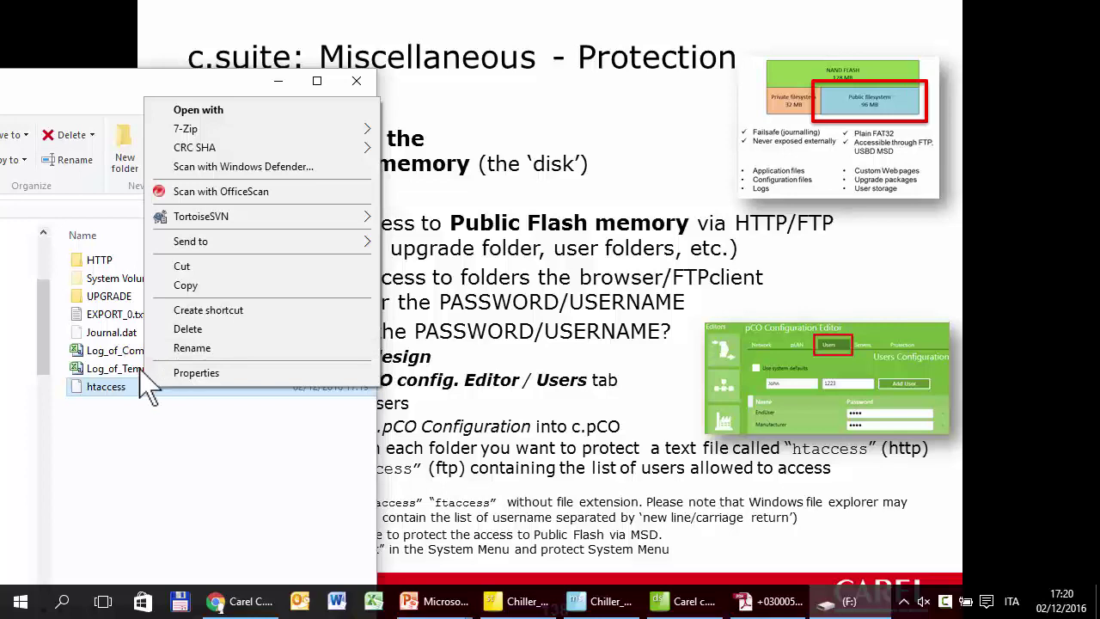
left_click(225, 110)
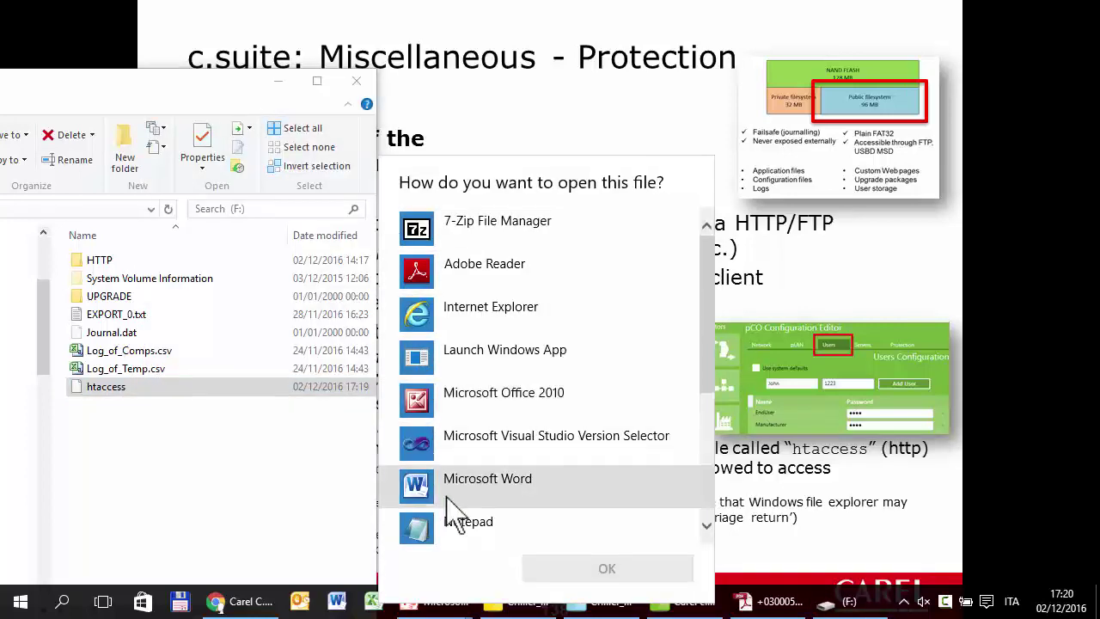
Open htaccess in Notepad and enter the users manufacturer and service on separate lines.
left_click(462, 540)
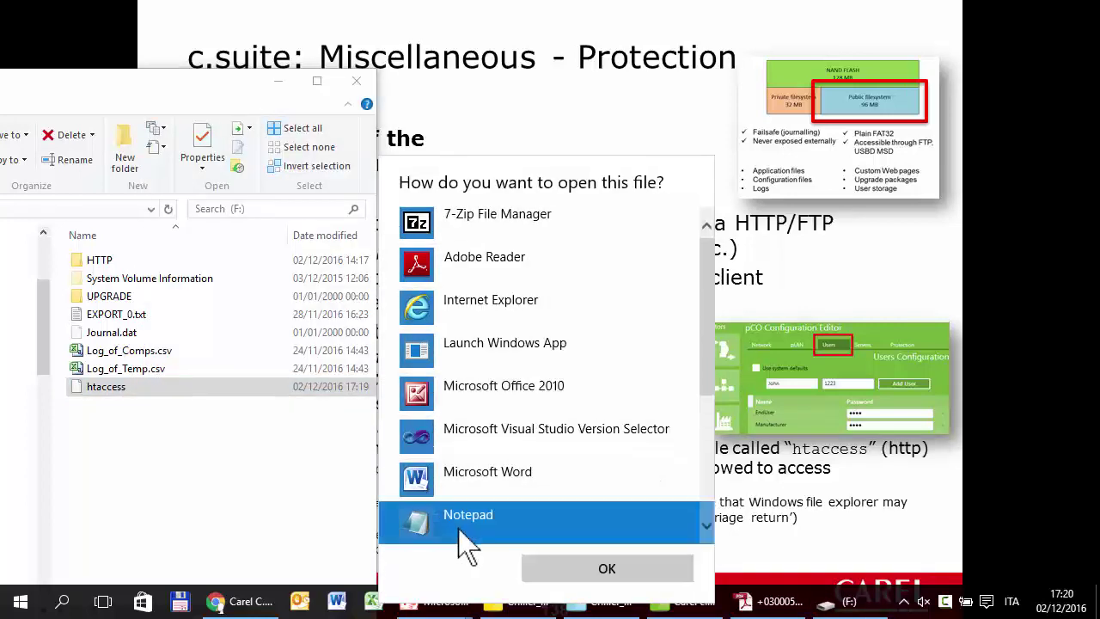
left_click(599, 571)
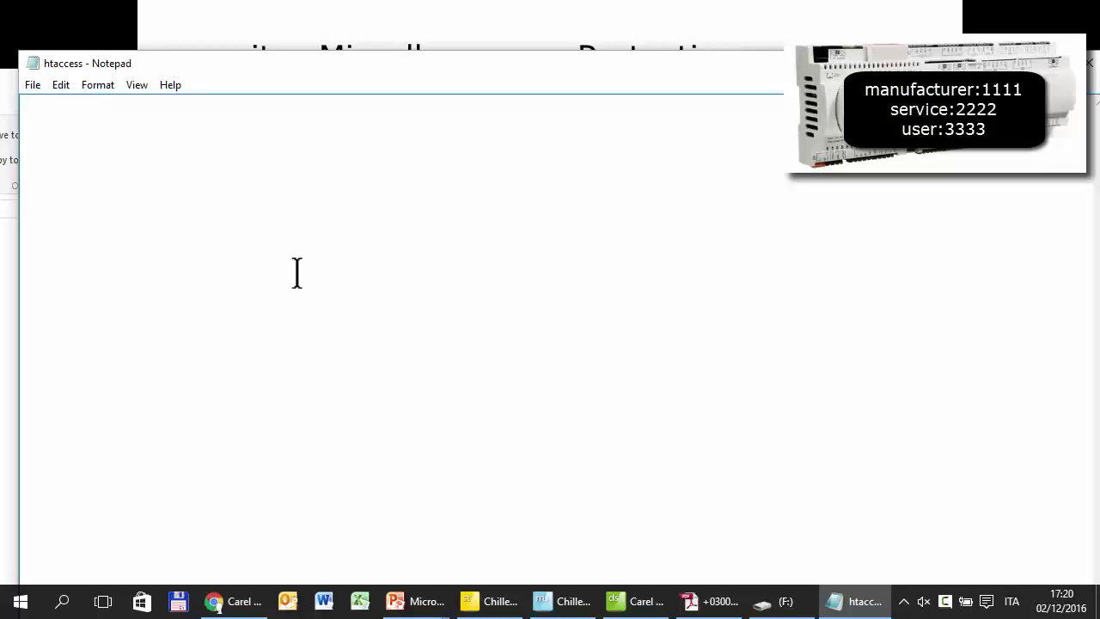
type("mnufacturer")
key("Return")
type("serive")
key("BackSpace")
key("BackSpace")
key("BackSpace")
type("vice")
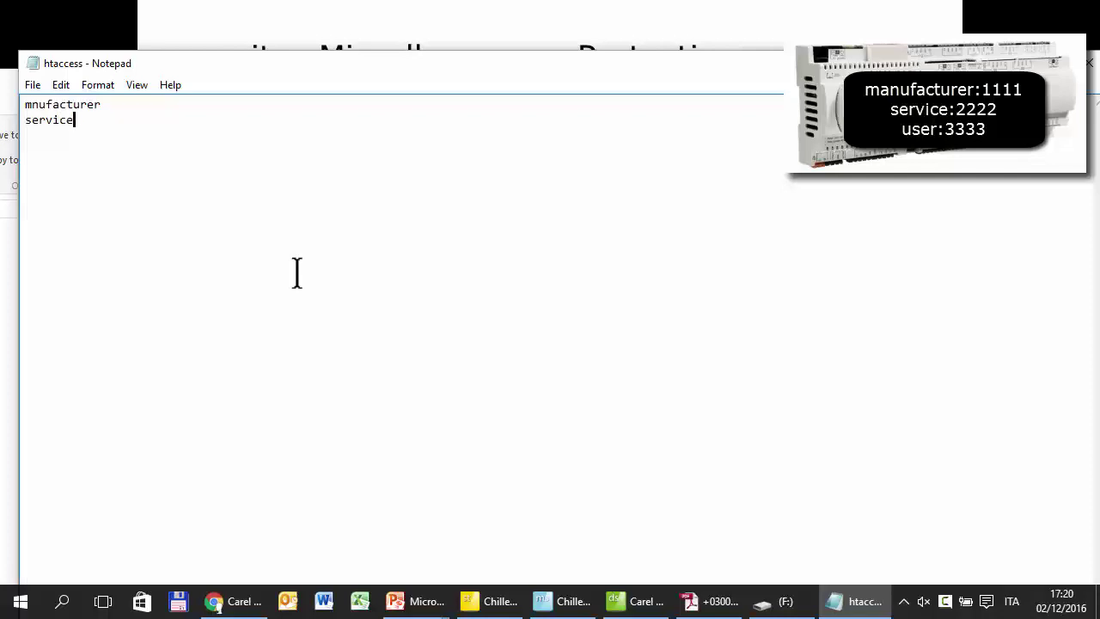
Fix the misspelled 'mnufacturer', end the list with a new line and close Notepad.
key("Home")
key("Up")
key("Right")
type("a")
key("ctrl+End")
key("Return")
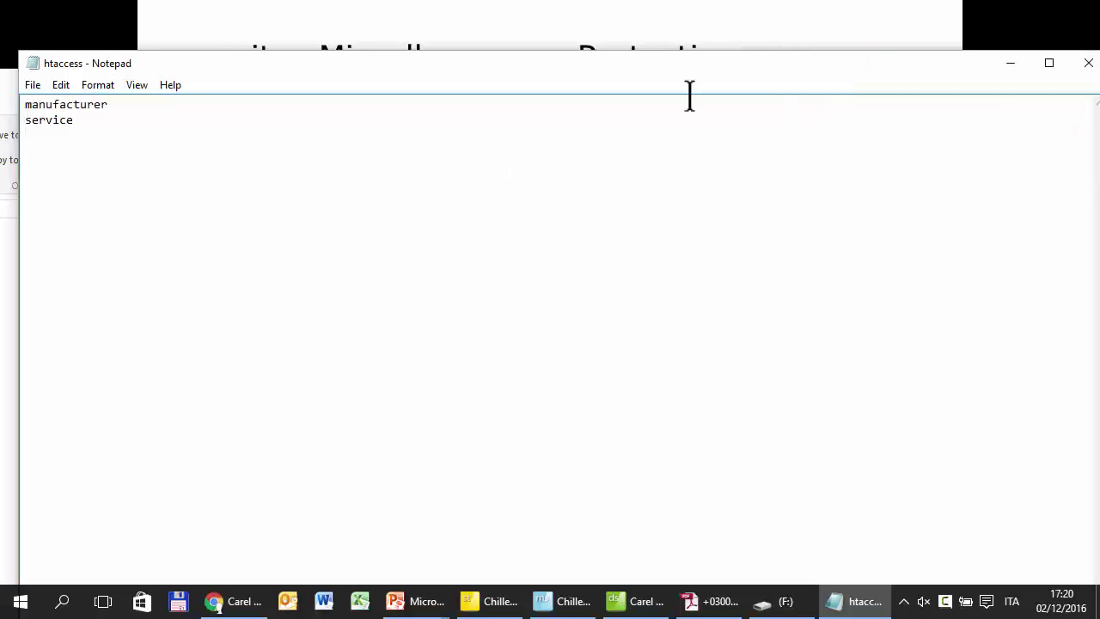
left_click(1088, 67)
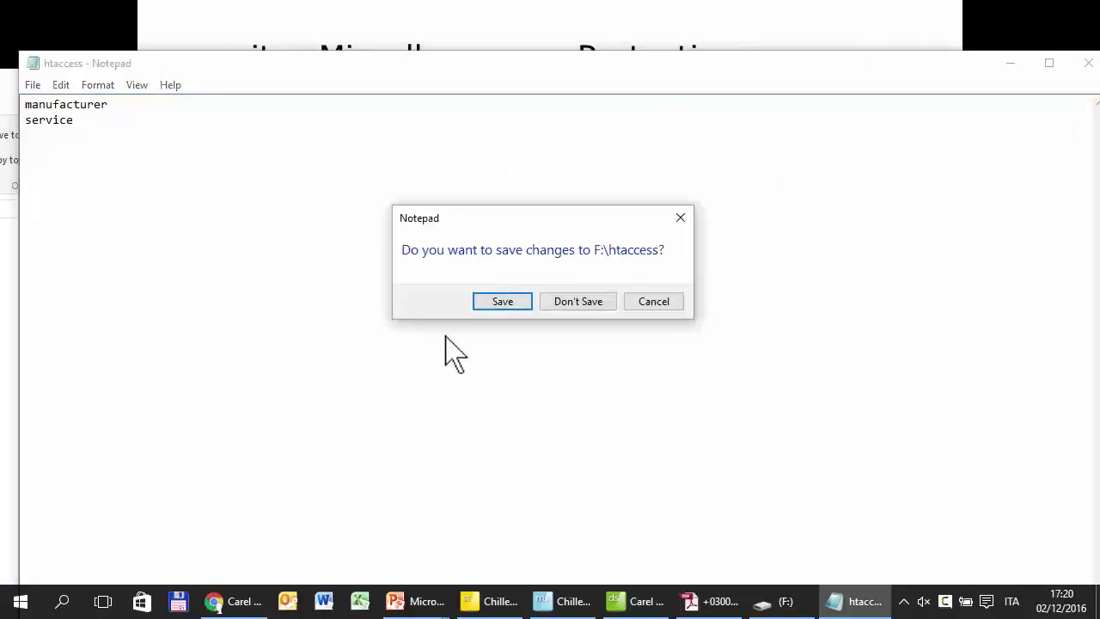
Save the htaccess changes, cancelling an accidental delete of the file.
left_click(505, 302)
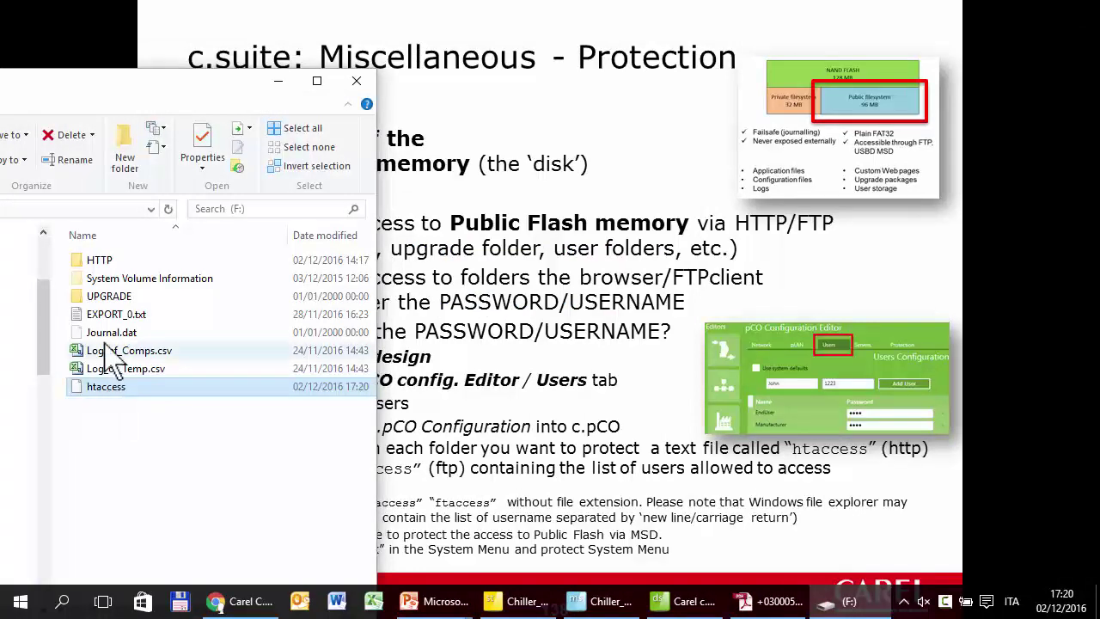
right_click(118, 404)
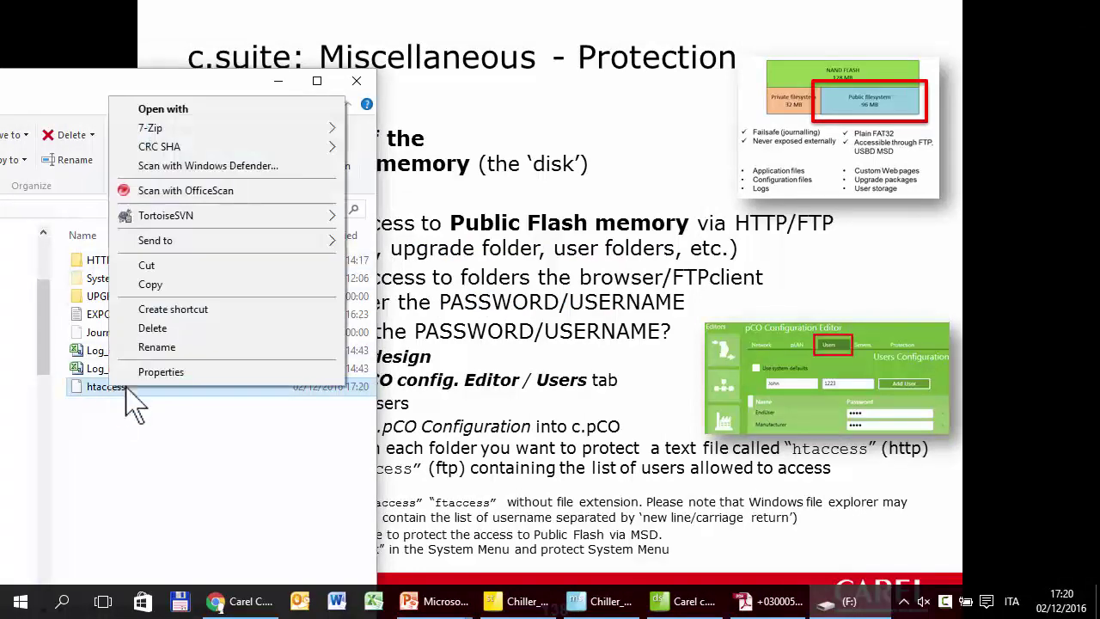
left_click(144, 326)
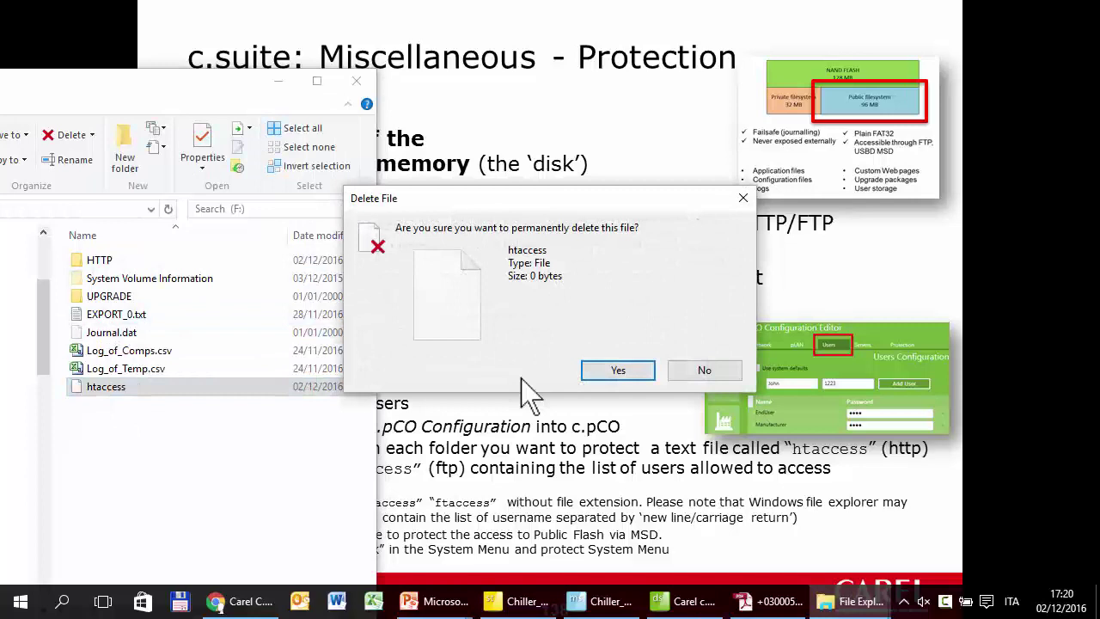
left_click(701, 370)
Copy htaccess into the F:\HTTP folder.
right_click(153, 387)
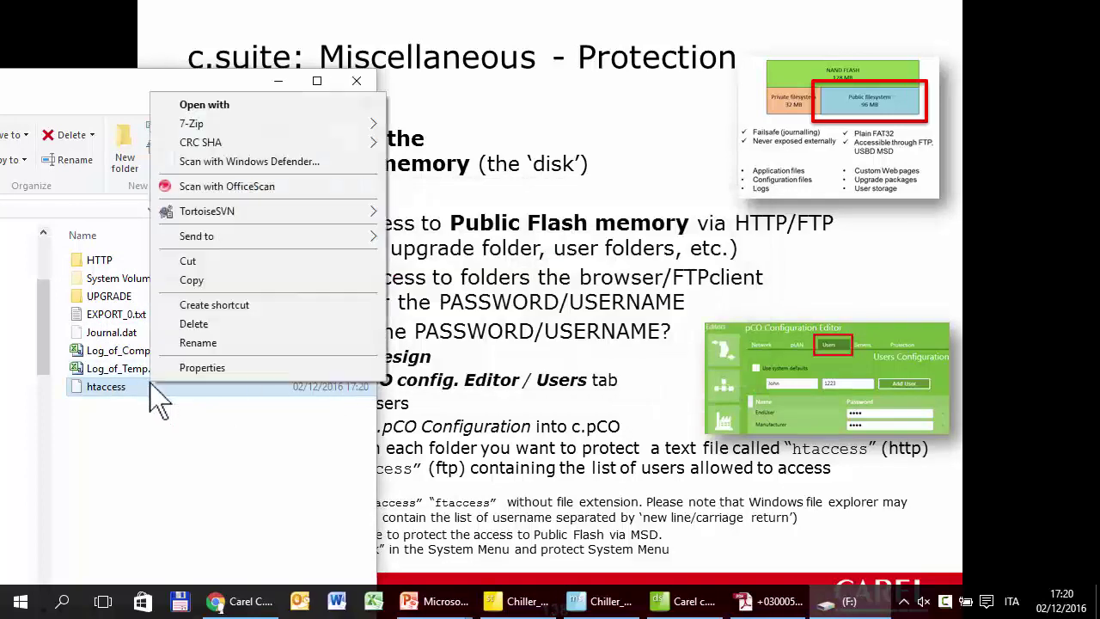
left_click(211, 279)
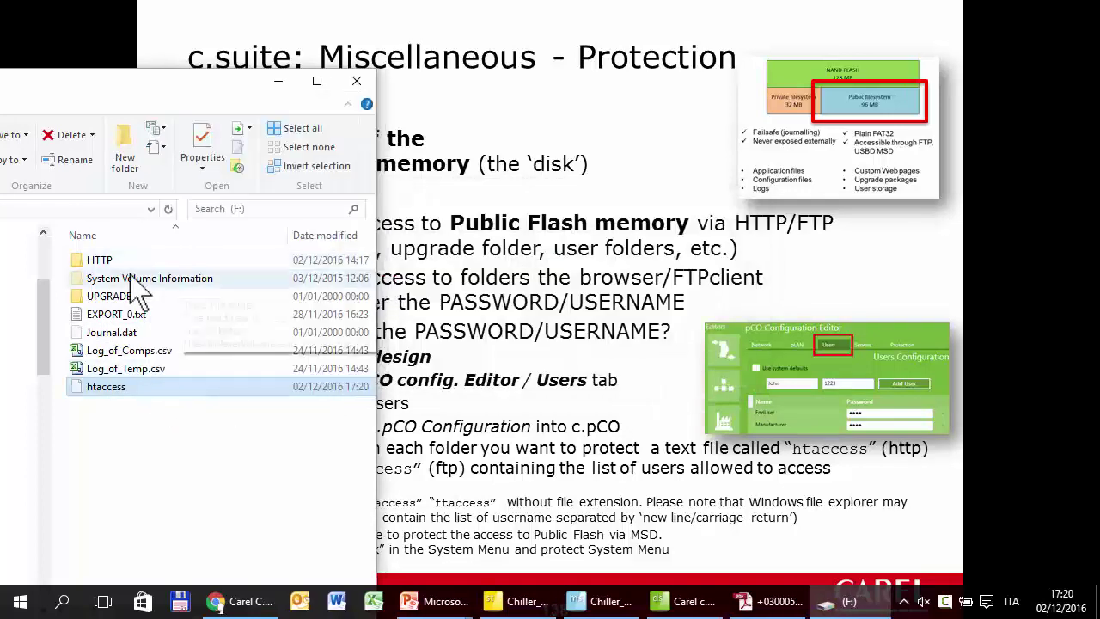
double_click(121, 261)
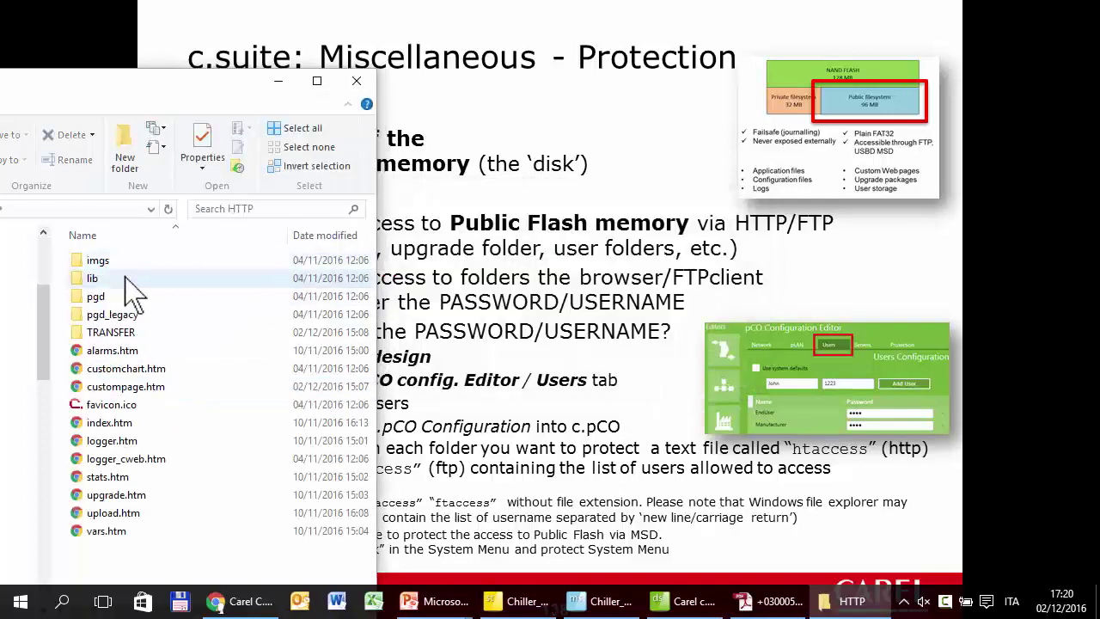
right_click(159, 471)
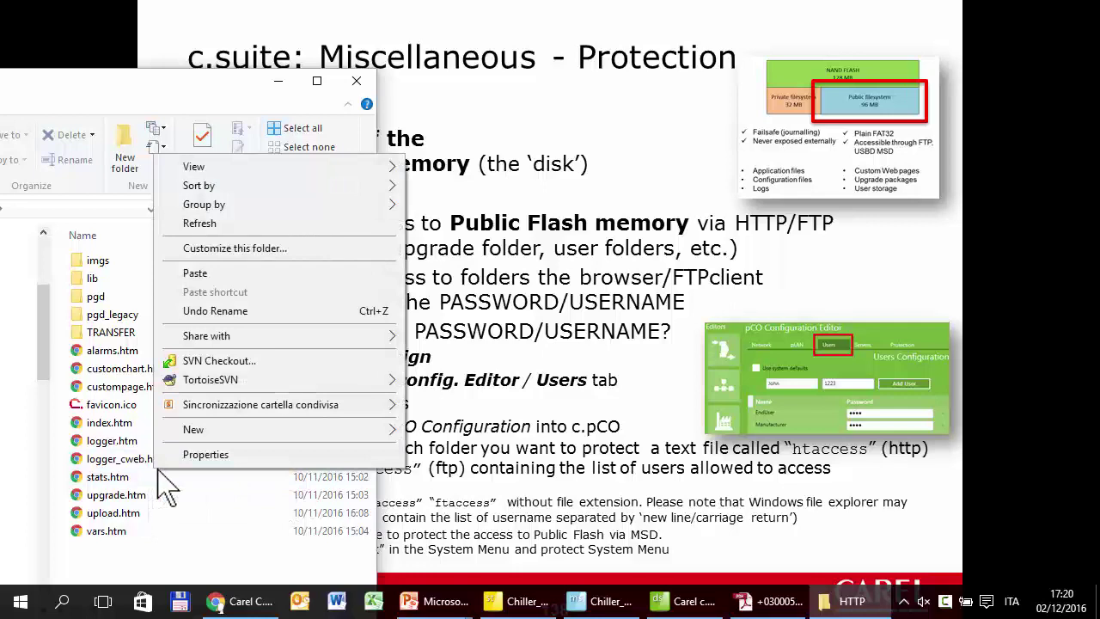
left_click(206, 275)
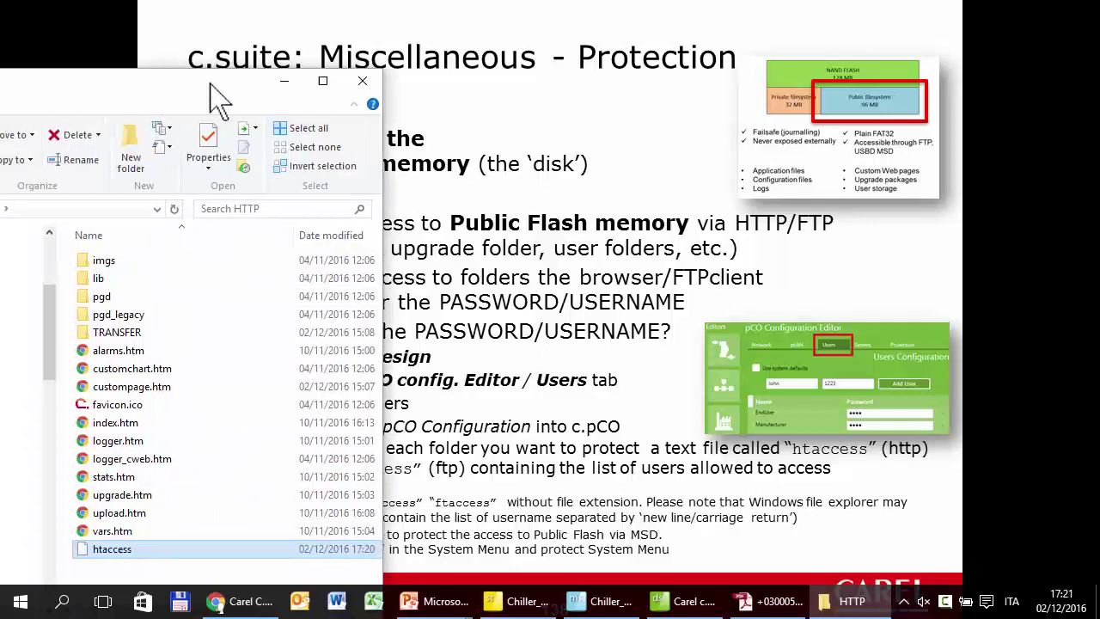
left_click_drag(215, 86, 565, 34)
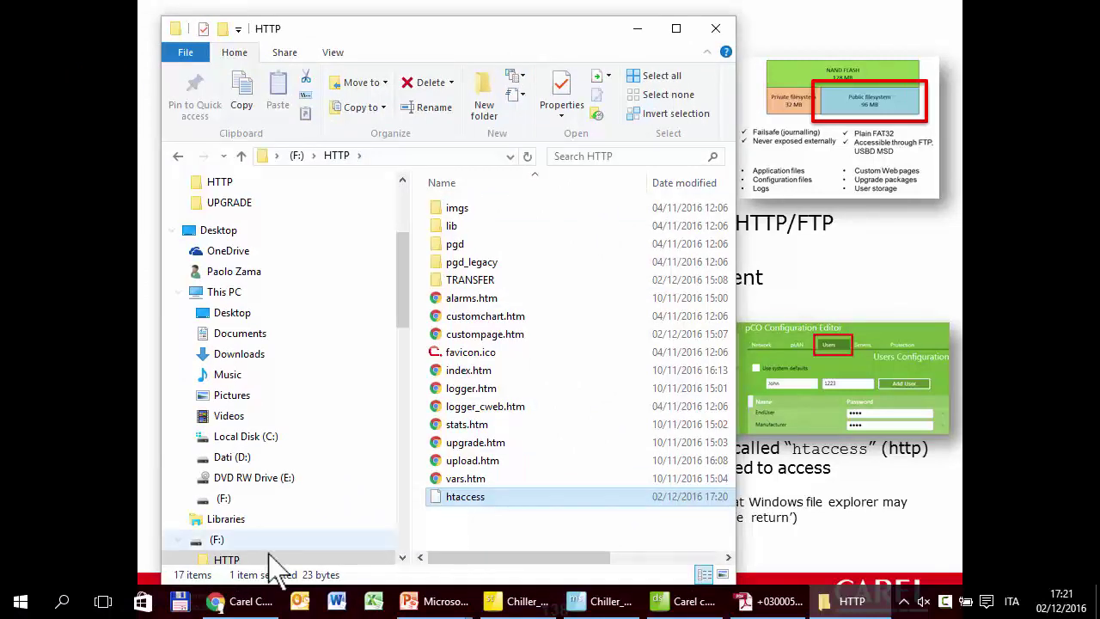
left_click(253, 603)
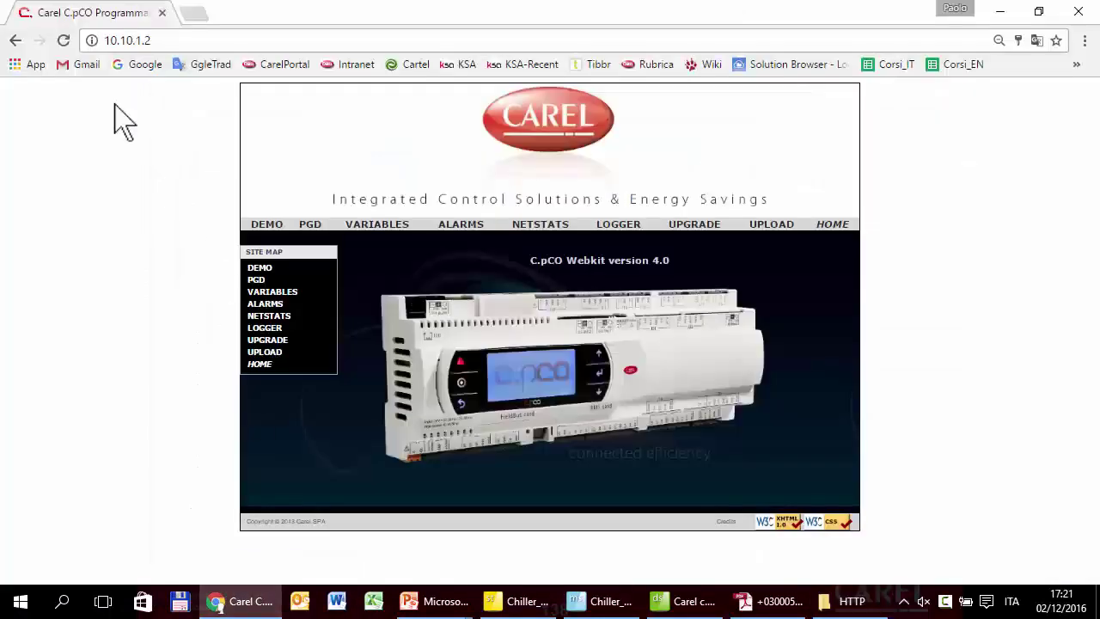
Reload the 10.10.1.2 web page twice until Chrome shows the username/password prompt.
left_click(65, 43)
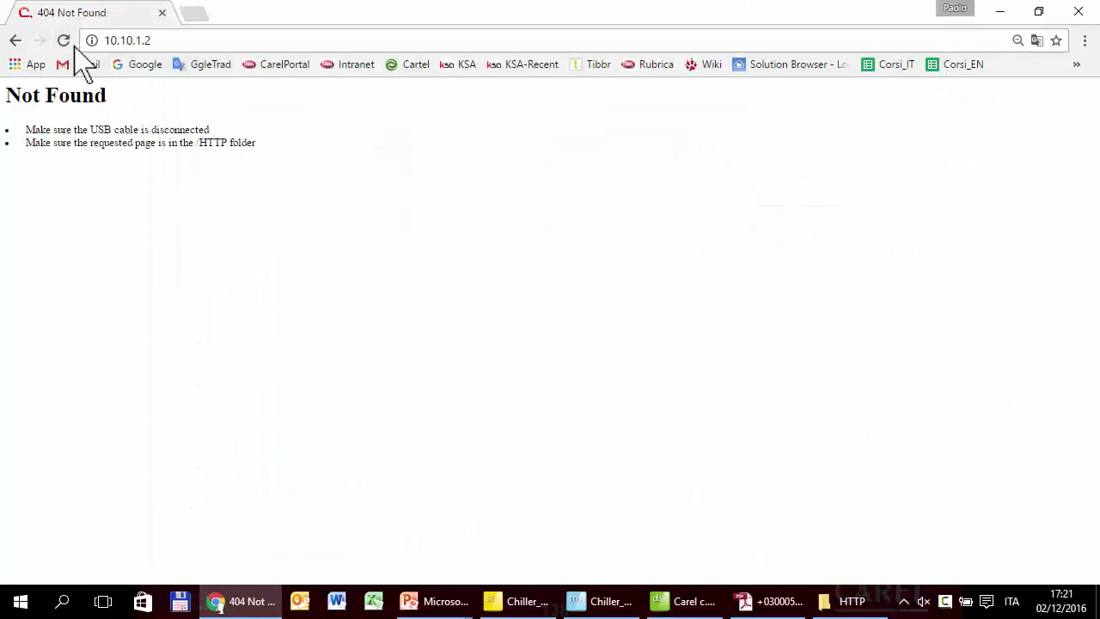
scroll(125, 194, "up", 4)
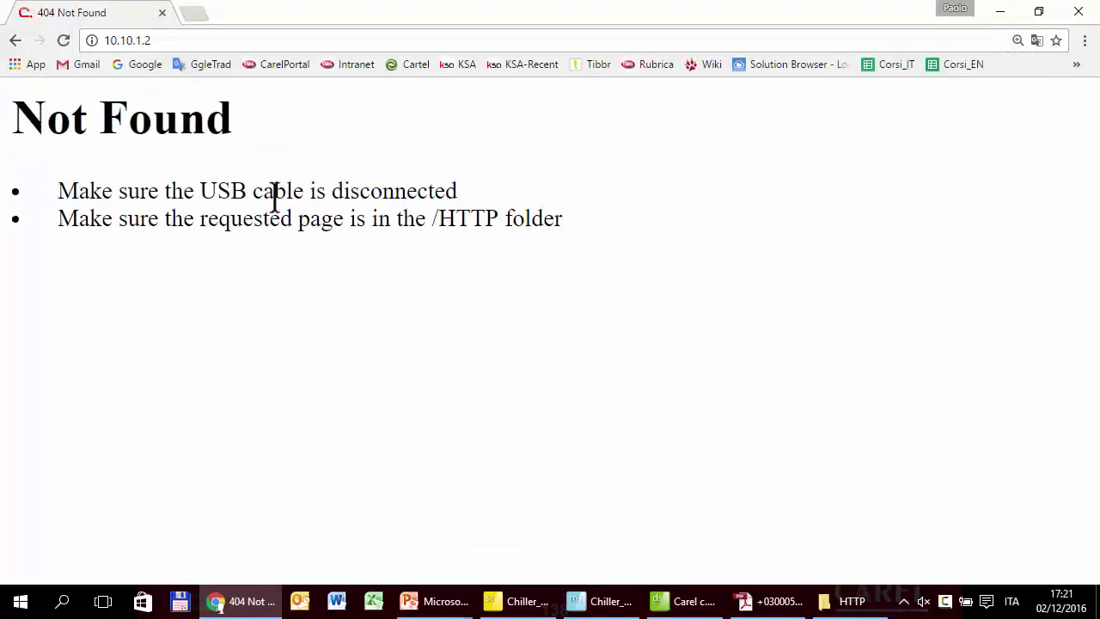
left_click_drag(59, 191, 460, 196)
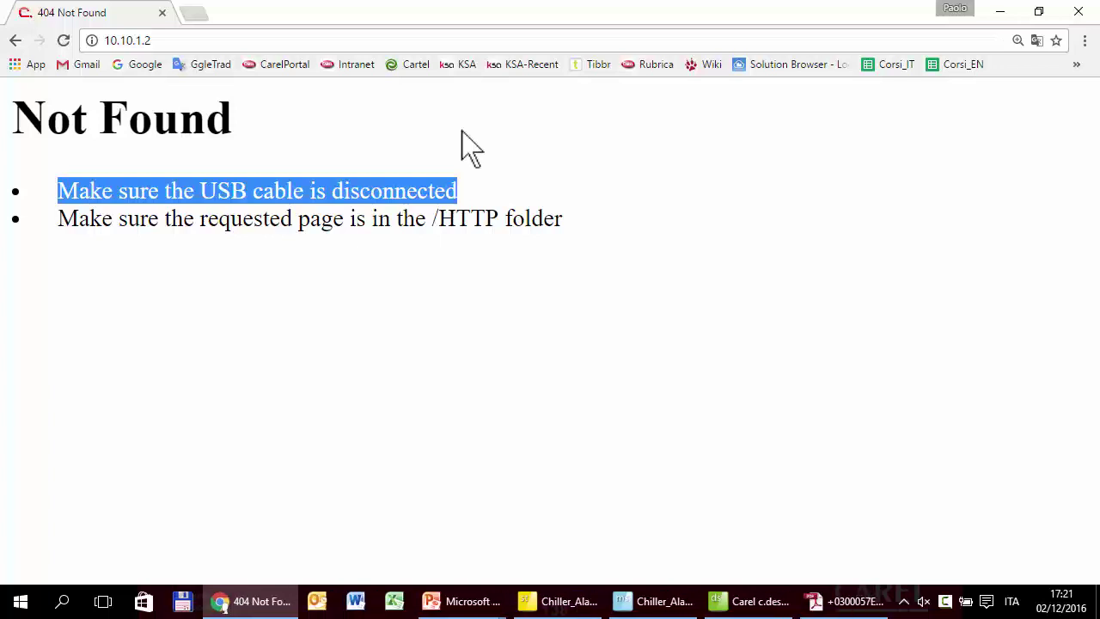
left_click(64, 41)
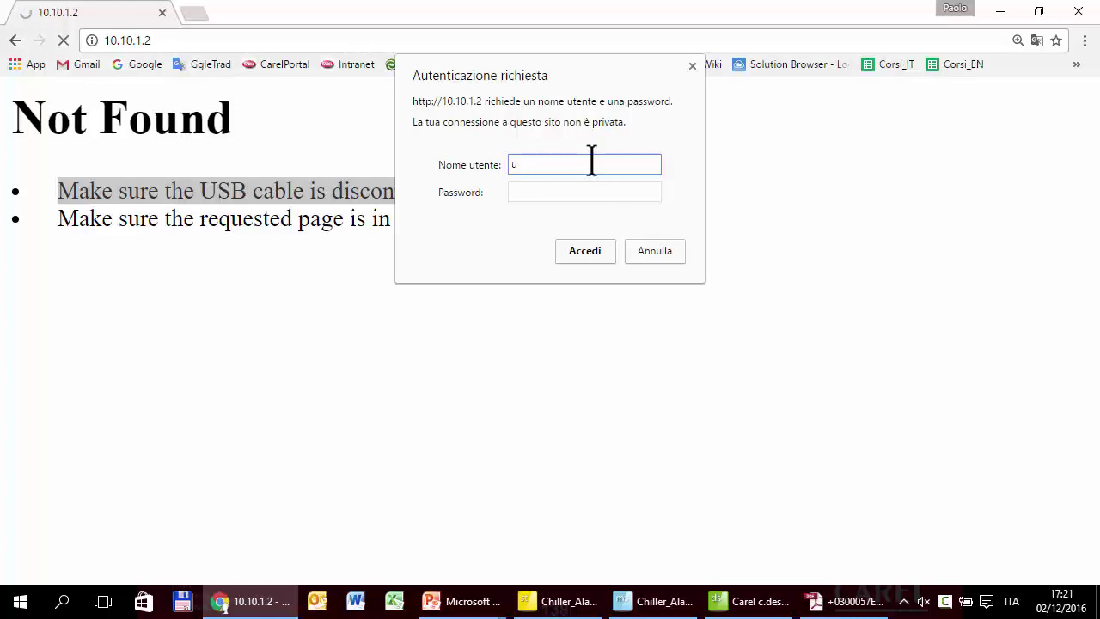
Try logging in to the c.pCO web page as 'user' with its password.
type("ser")
left_click(602, 194)
type("user")
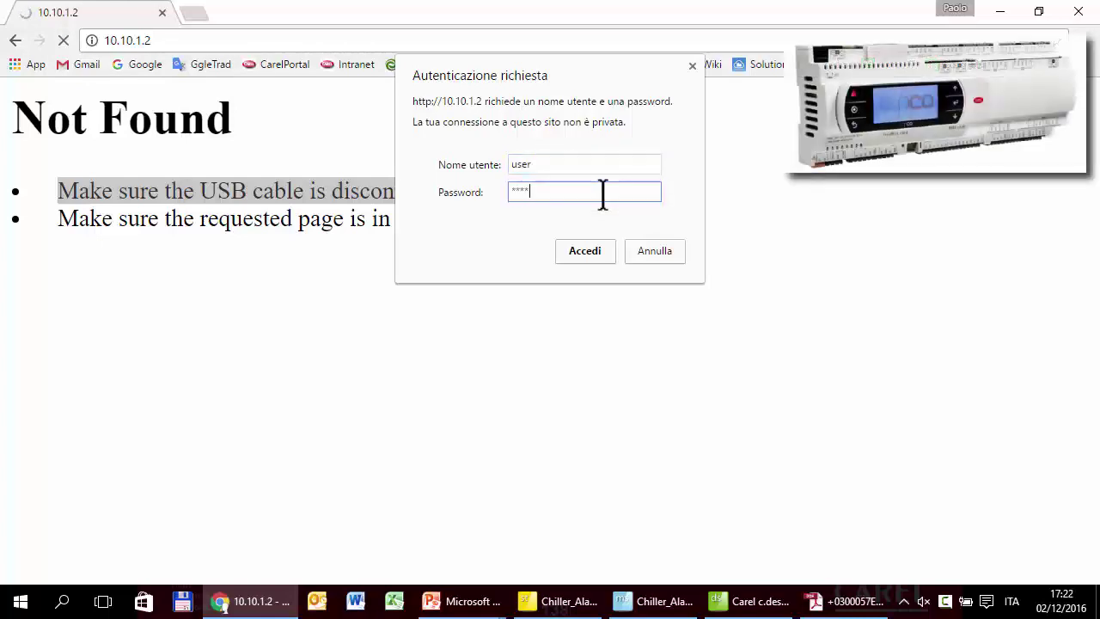
key("BackSpace")
key("BackSpace")
key("BackSpace")
key("BackSpace")
type("user")
left_click(597, 255)
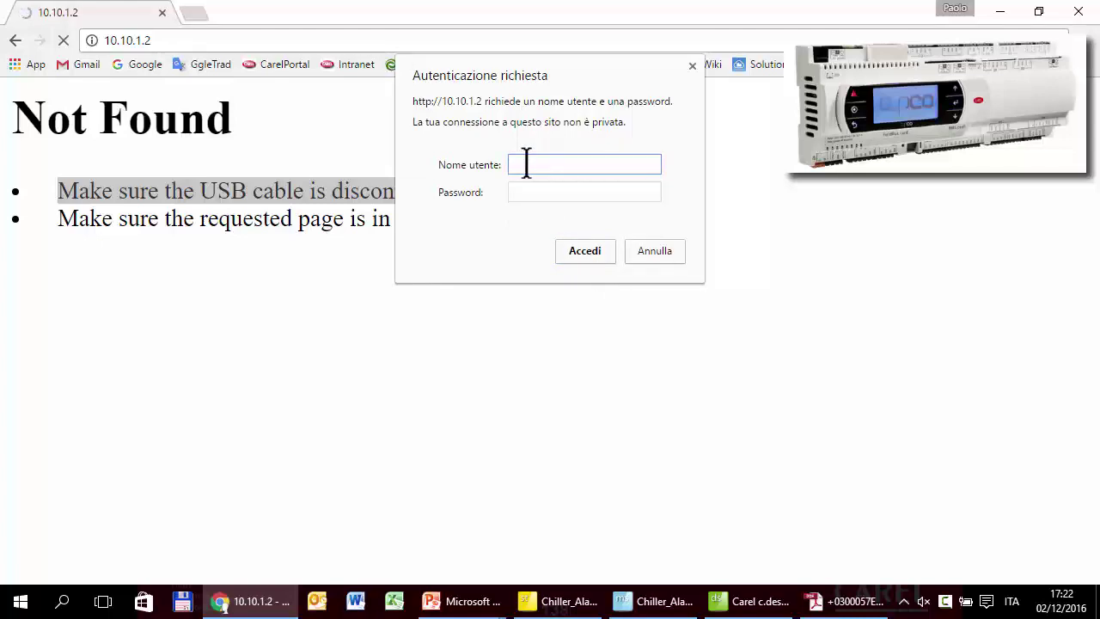
Log in as 'service' with its password, then zoom the page out slightly.
type("service")
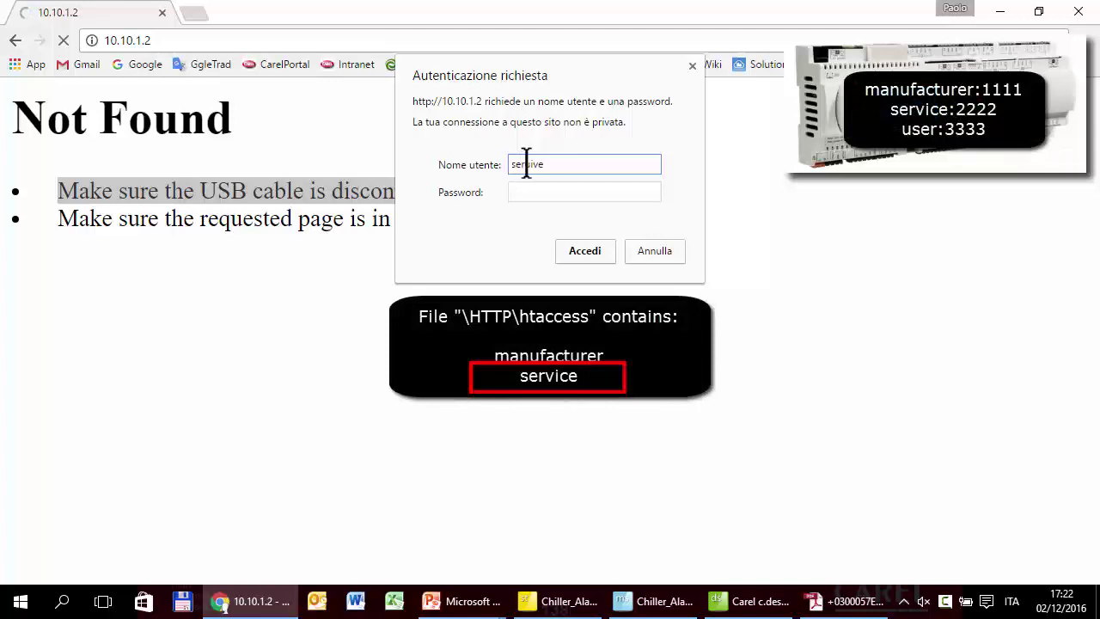
key("BackSpace")
key("BackSpace")
key("BackSpace")
key("BackSpace")
key("BackSpace")
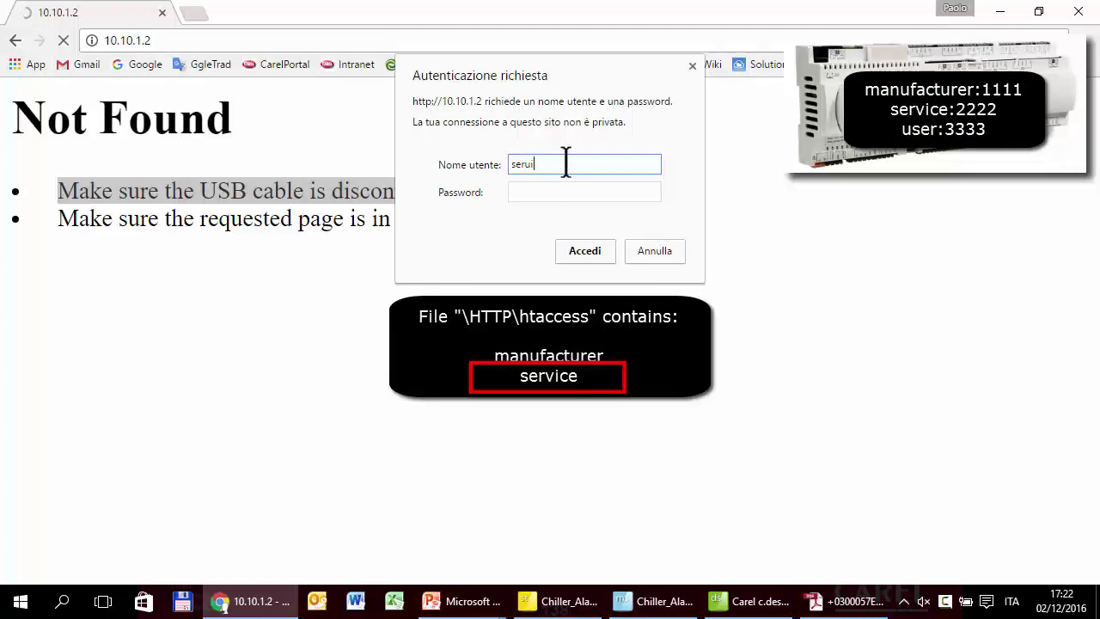
type("rvice")
left_click(559, 195)
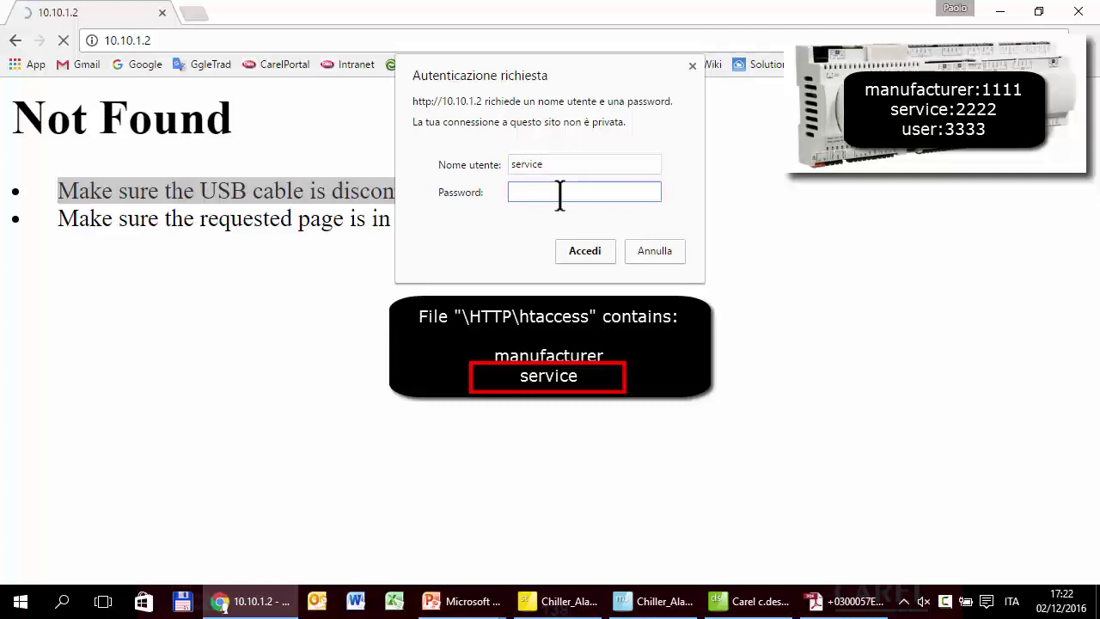
type("2222")
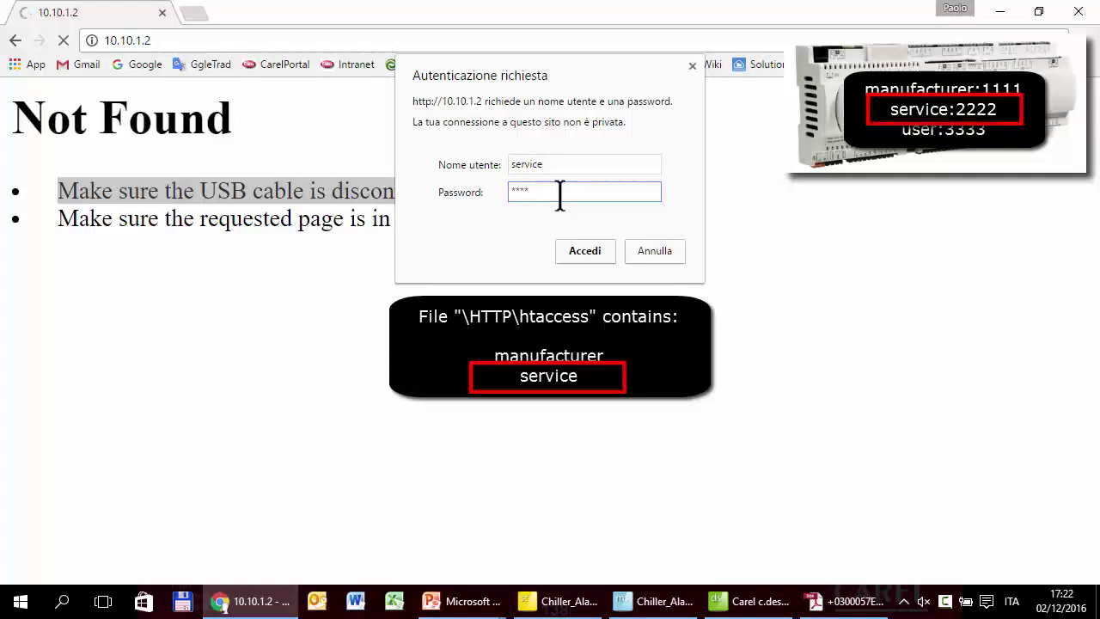
left_click(588, 251)
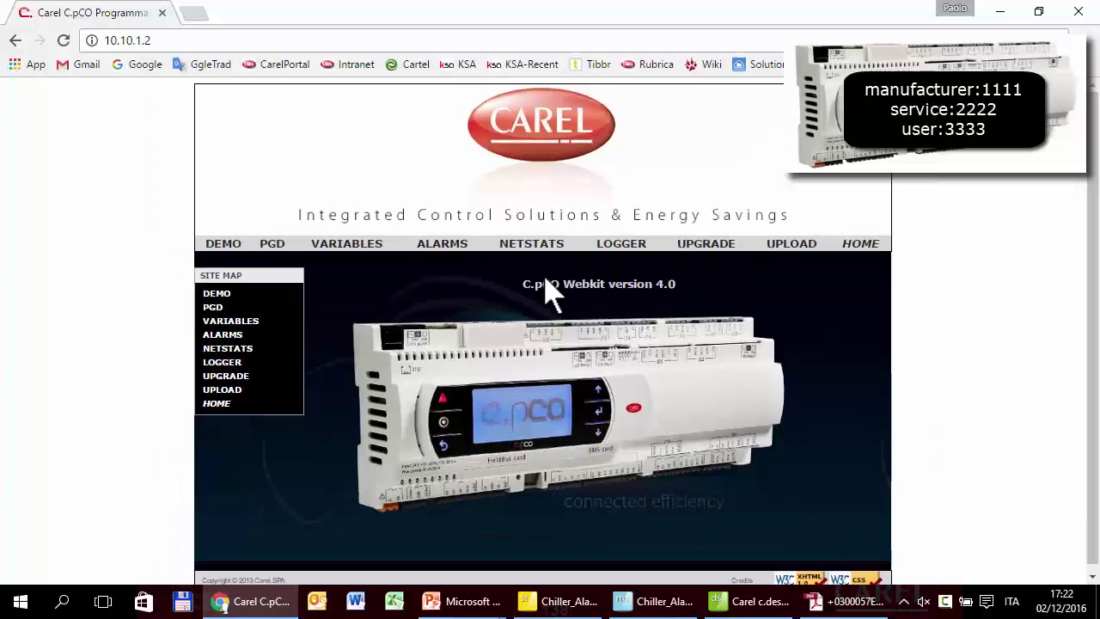
key("ctrl+minus")
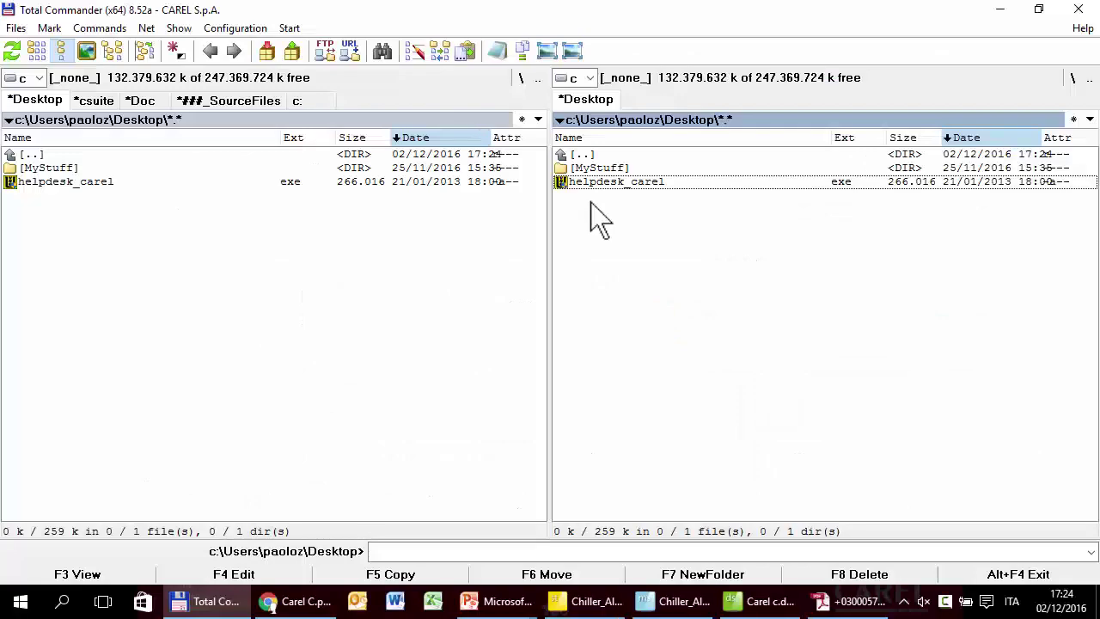
Switch the TrainingCourse FTP connection to anonymous login and connect with an empty password.
left_click(147, 28)
left_click(209, 151)
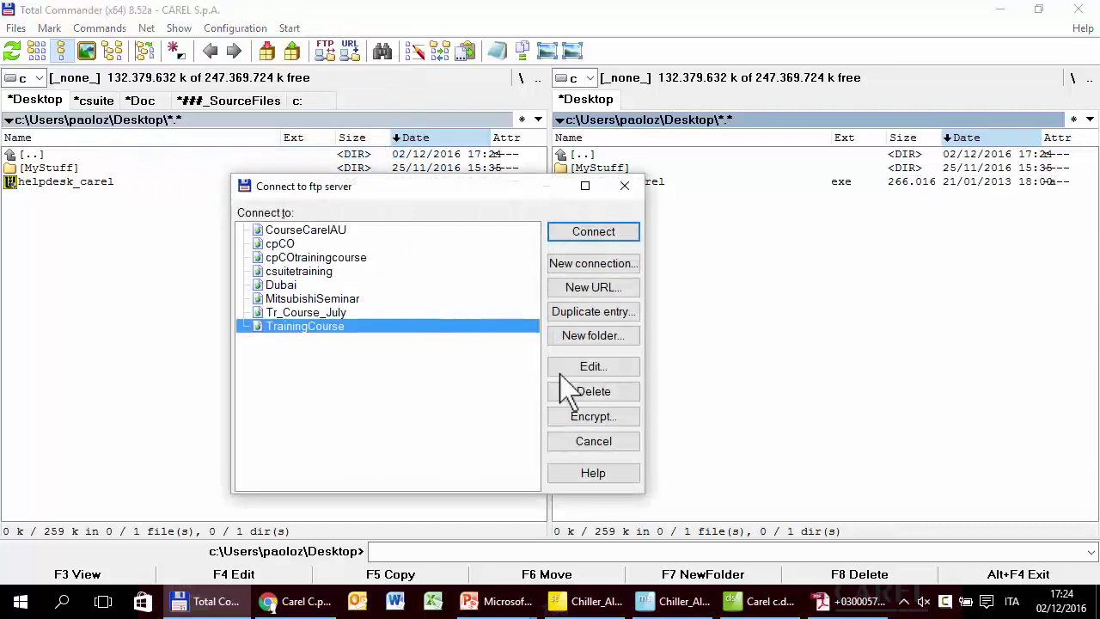
left_click(569, 370)
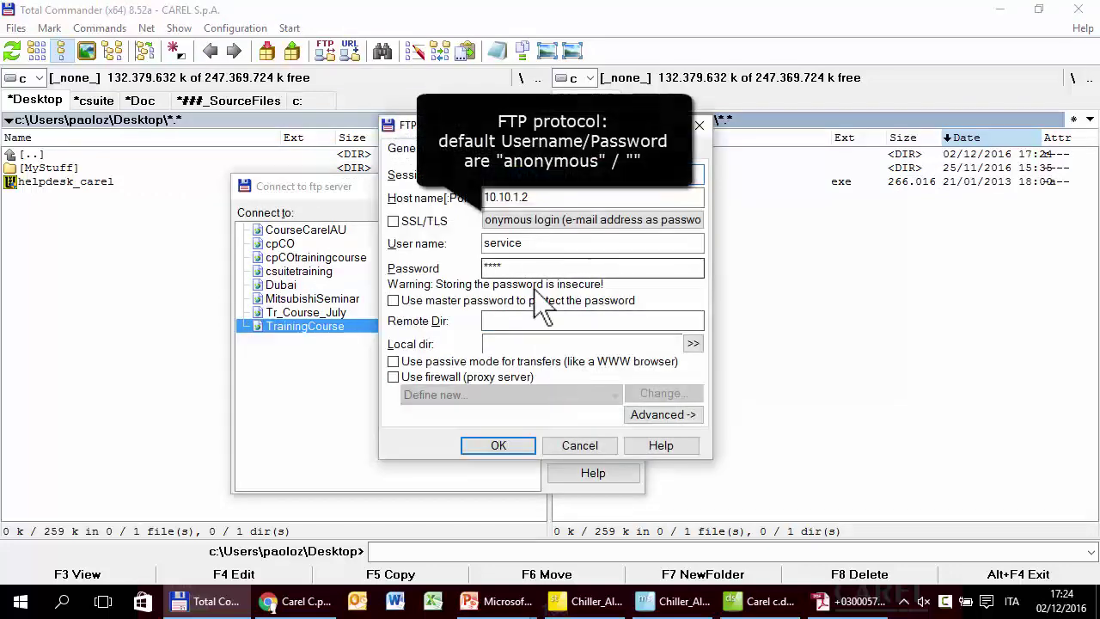
key("alt+a")
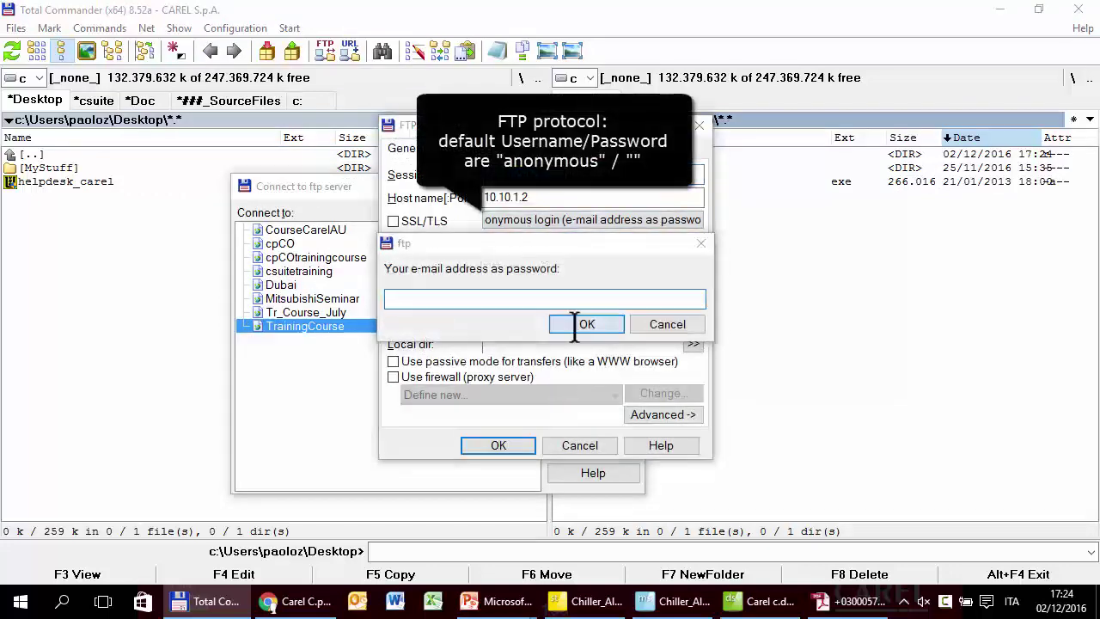
left_click(584, 324)
left_click(498, 446)
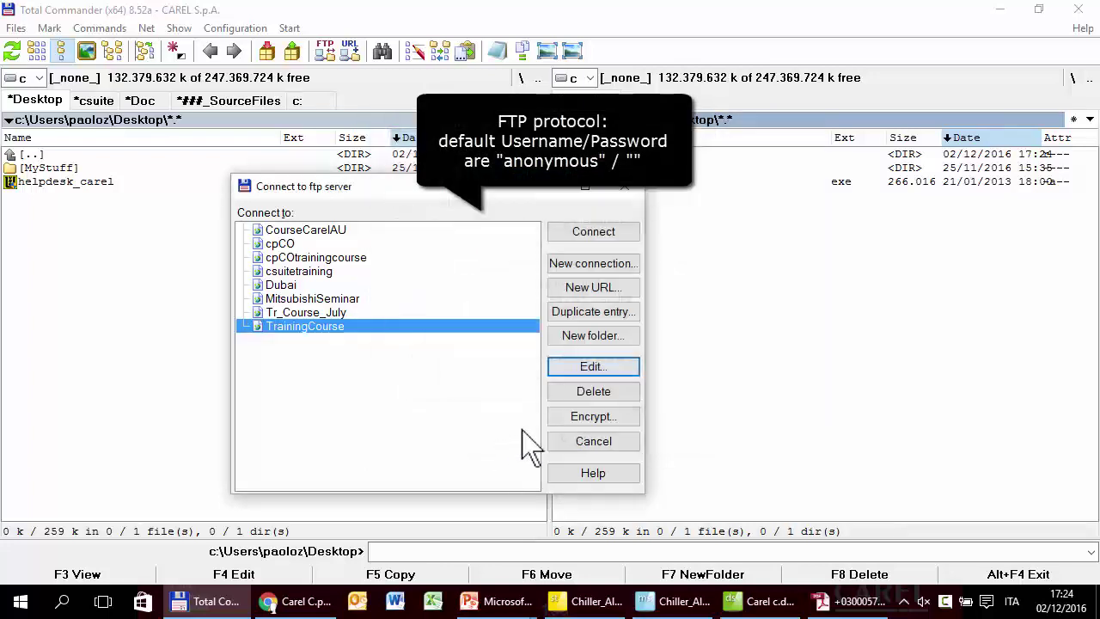
left_click(594, 236)
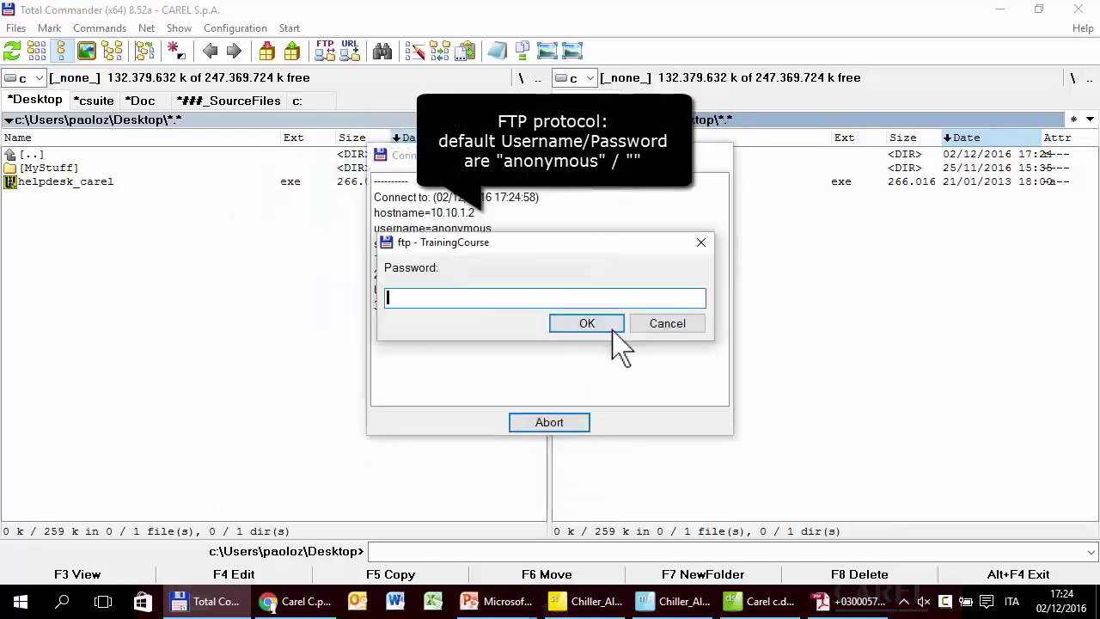
left_click(612, 325)
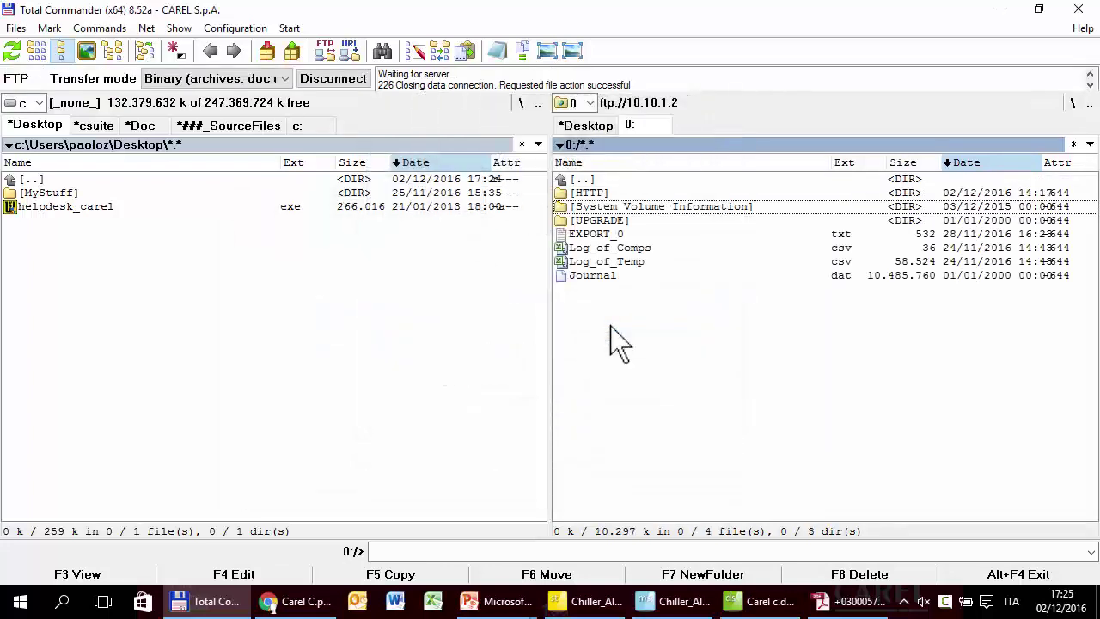
Browse the server's HTTP and UPGRADE folders, settle in UPGRADE, and activate the local Desktop panel.
double_click(602, 194)
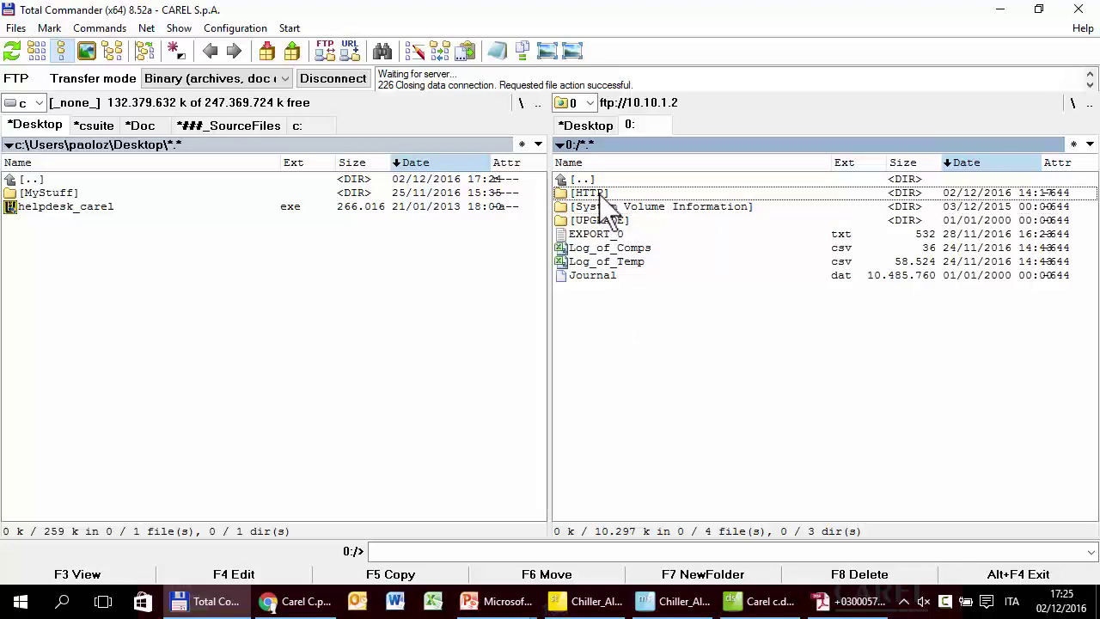
key("BackSpace")
double_click(601, 220)
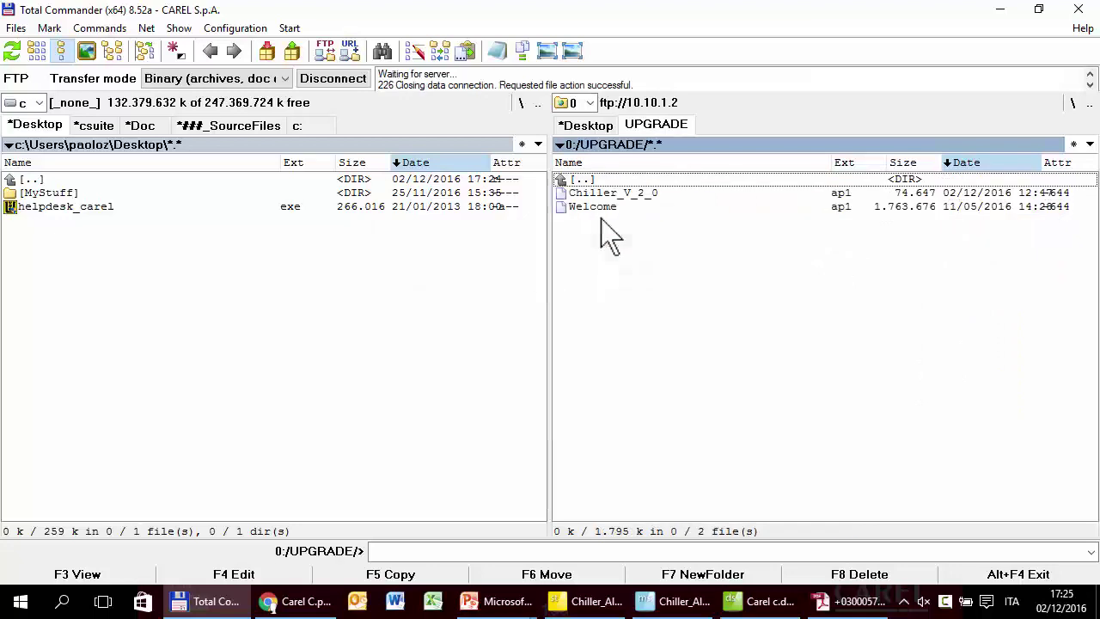
key("BackSpace")
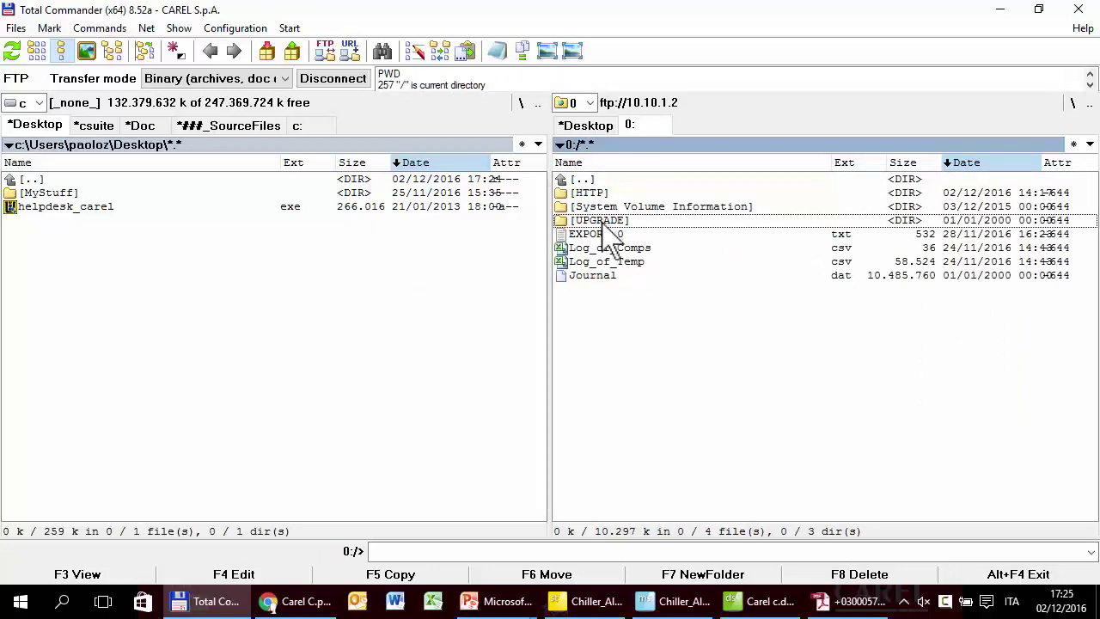
double_click(603, 221)
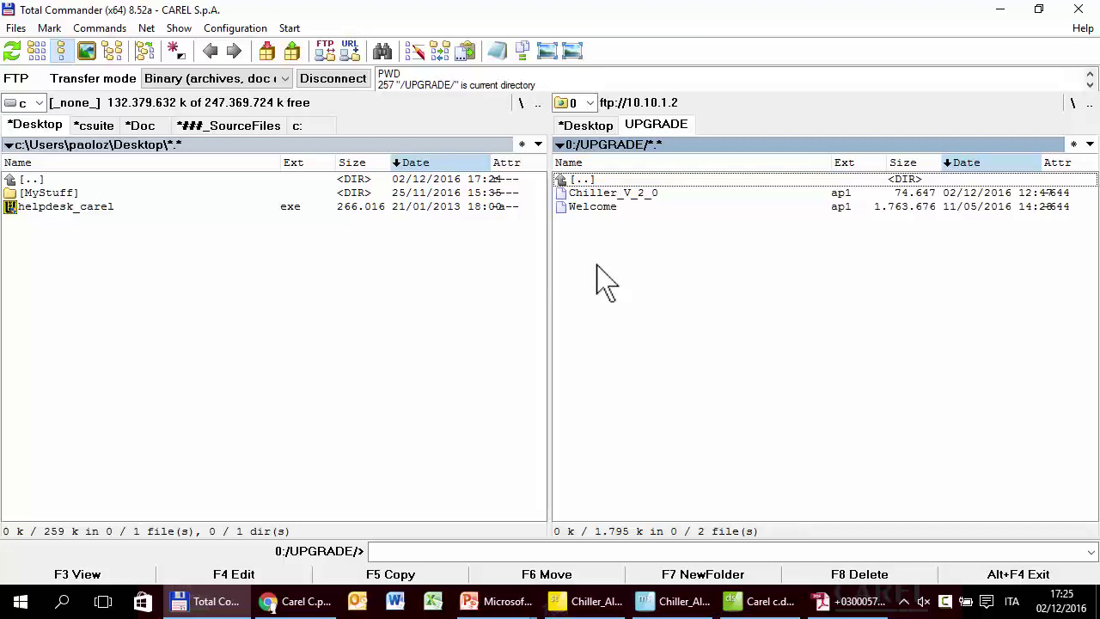
left_click(114, 251)
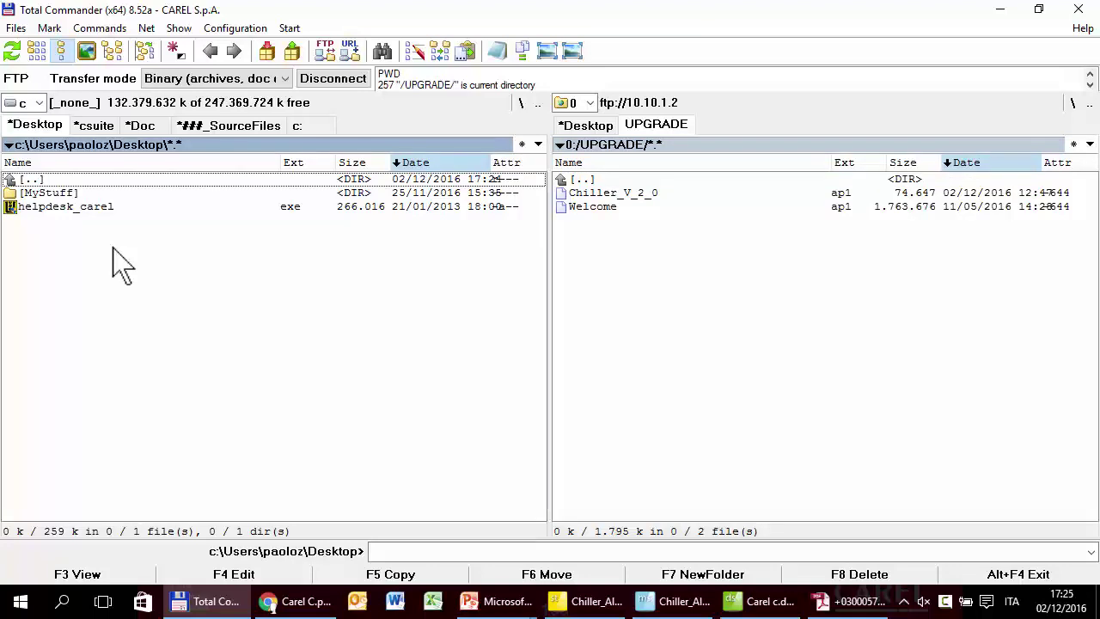
Create an empty text document named ftaccess with no .txt extension in the Desktop panel.
right_click(113, 250)
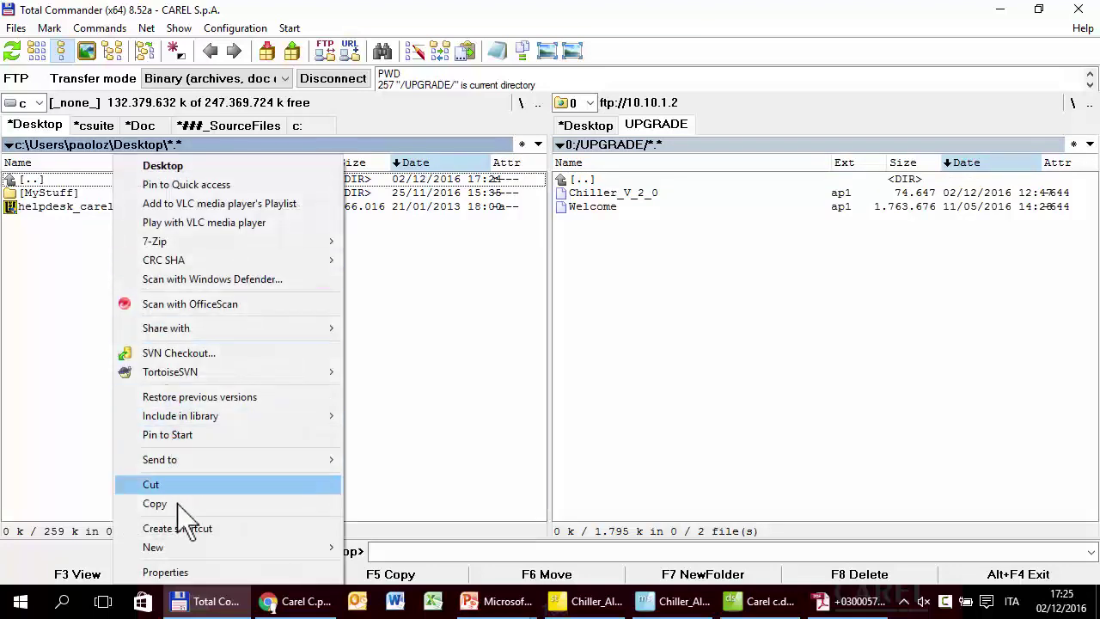
mouse_move(176, 548)
left_click(416, 316)
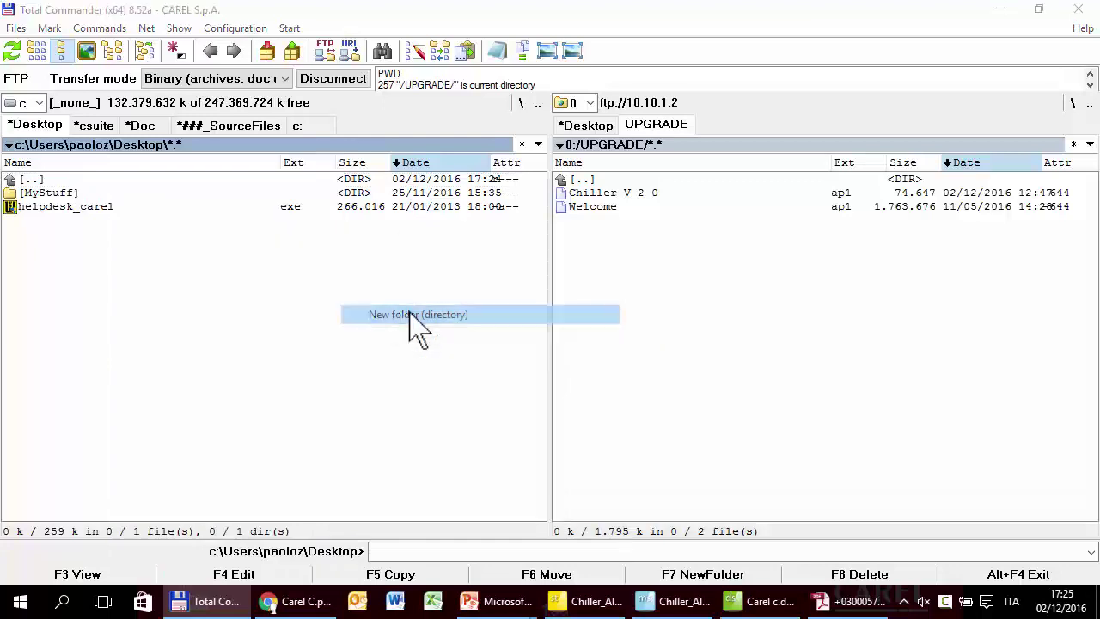
left_click(640, 324)
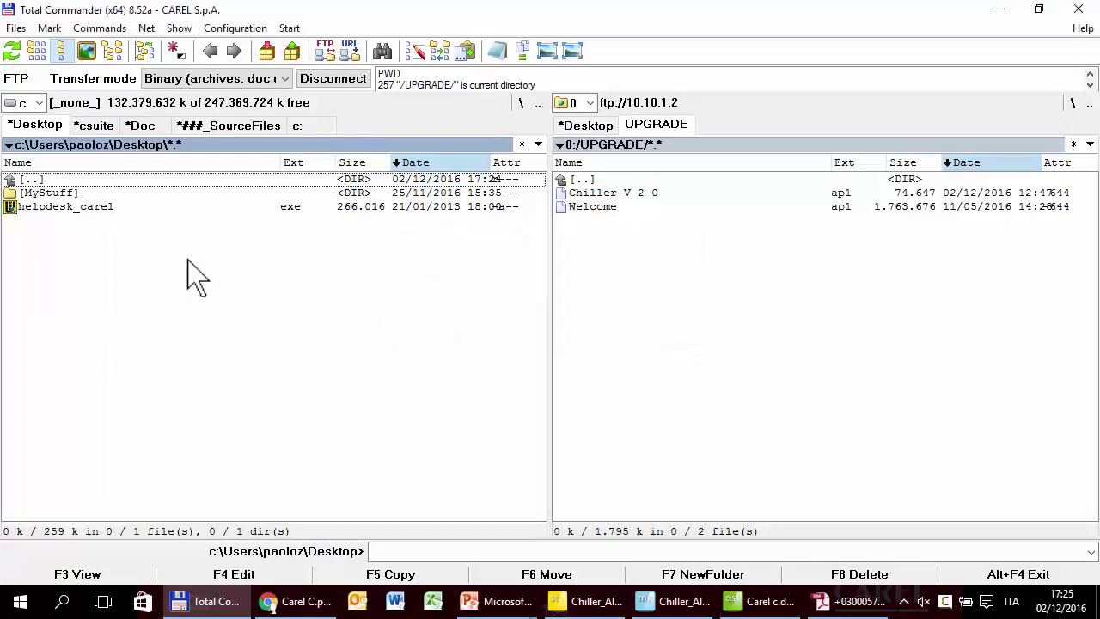
right_click(140, 277)
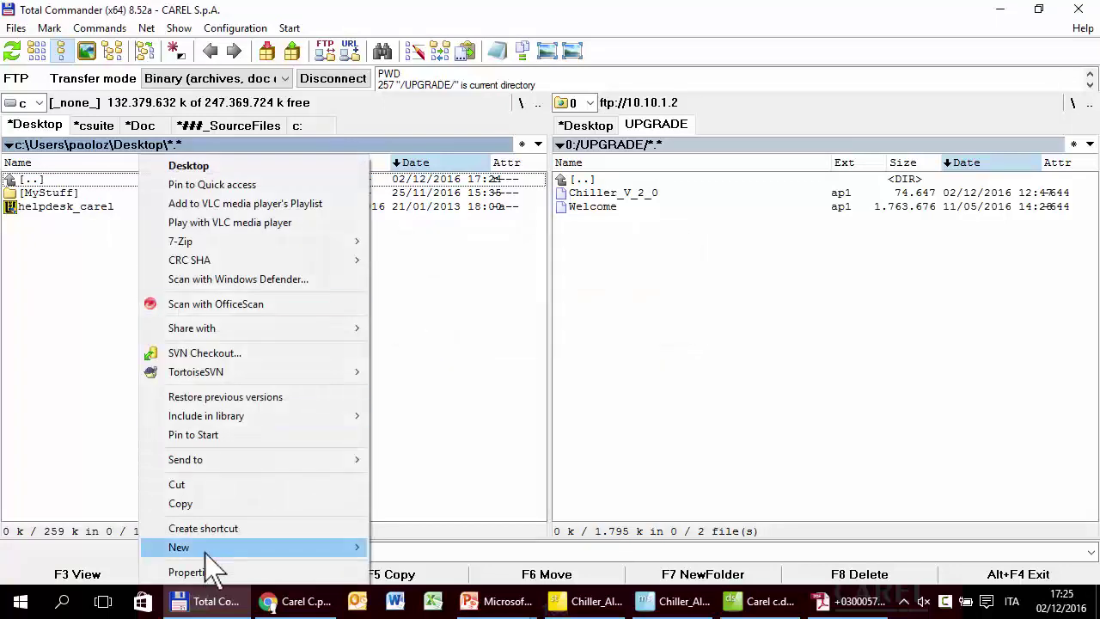
mouse_move(361, 547)
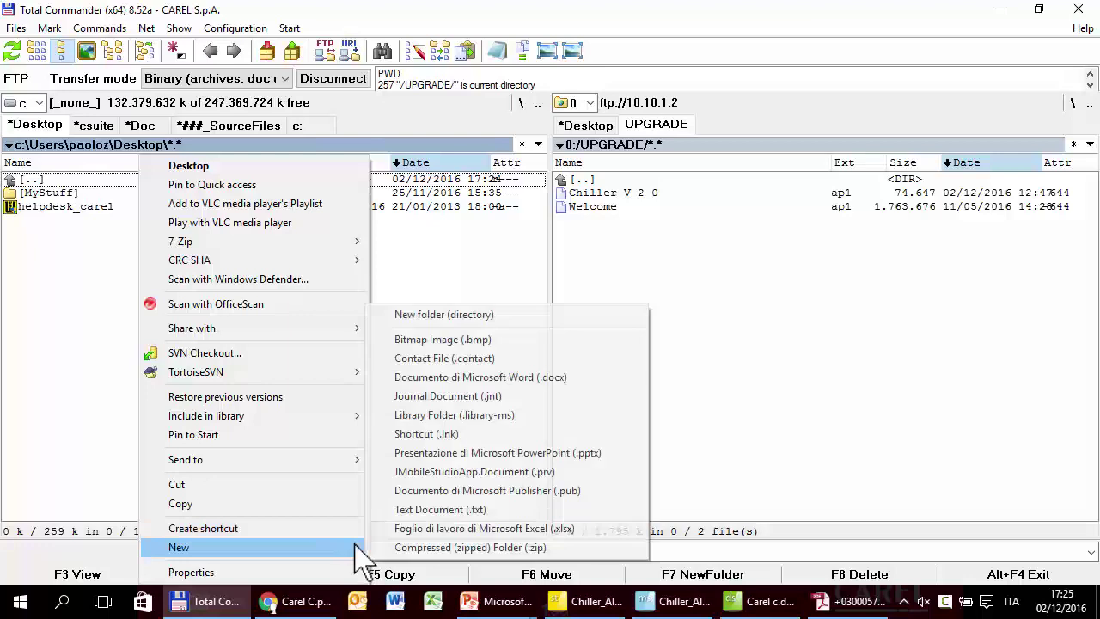
left_click(409, 511)
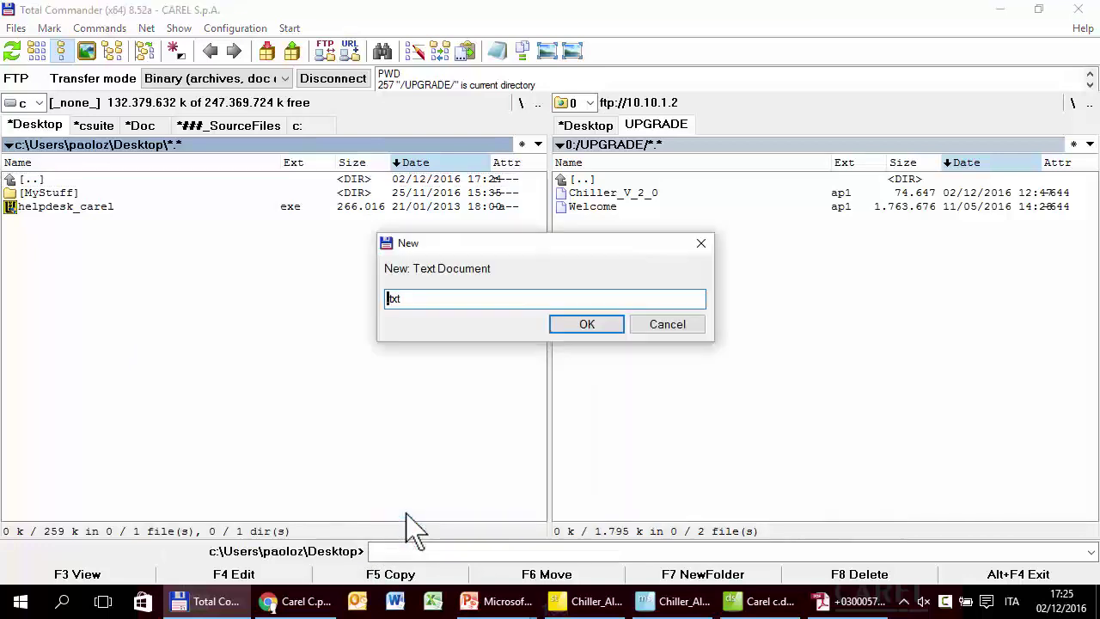
type("ftaccess")
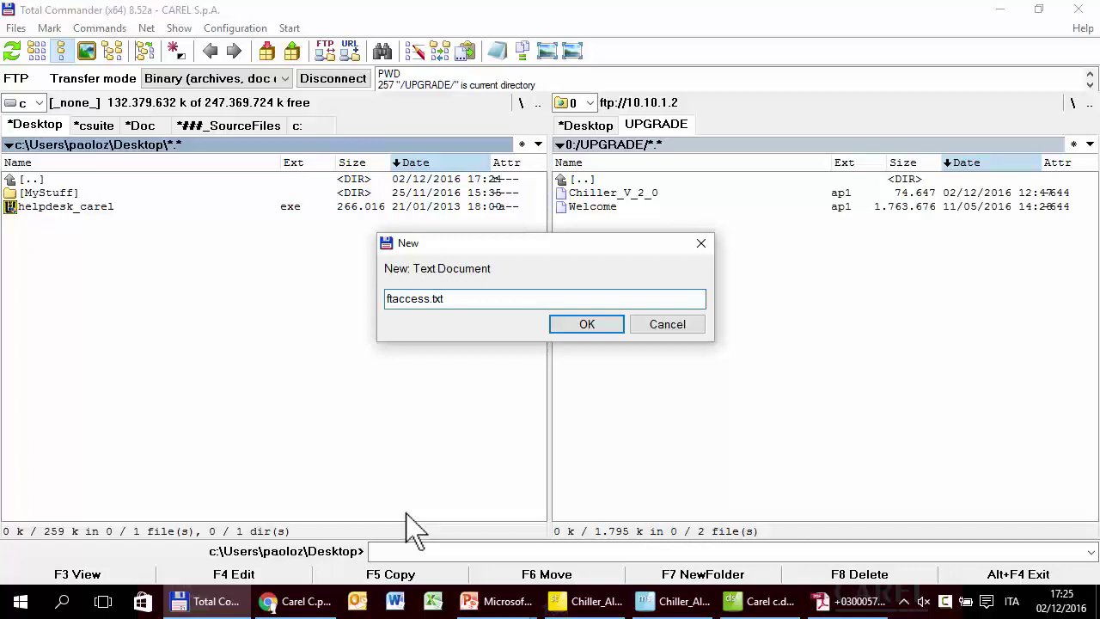
key("Delete")
key("Delete")
key("Delete")
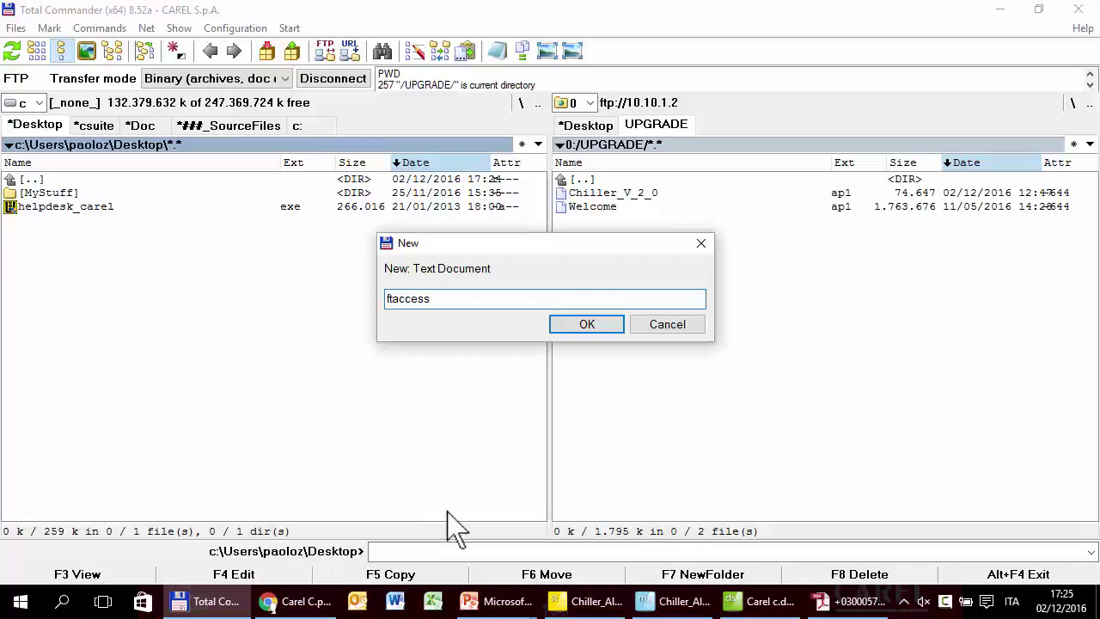
left_click(569, 330)
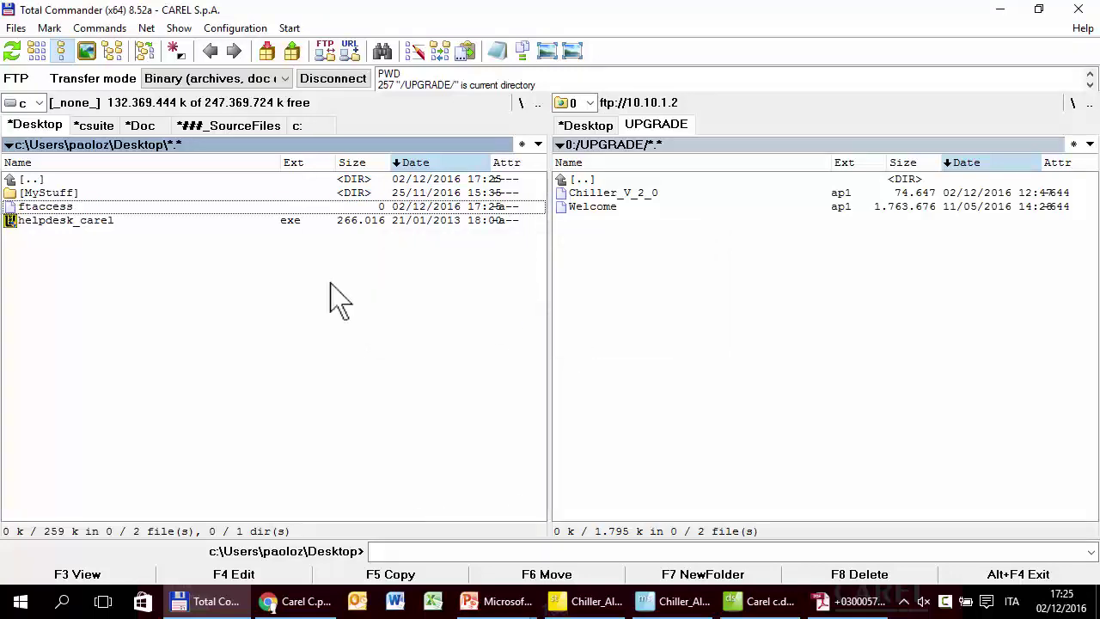
left_click(174, 209)
Open ftaccess in Notepad, write the line 'manufacturer', and save it when closing.
right_click(174, 208)
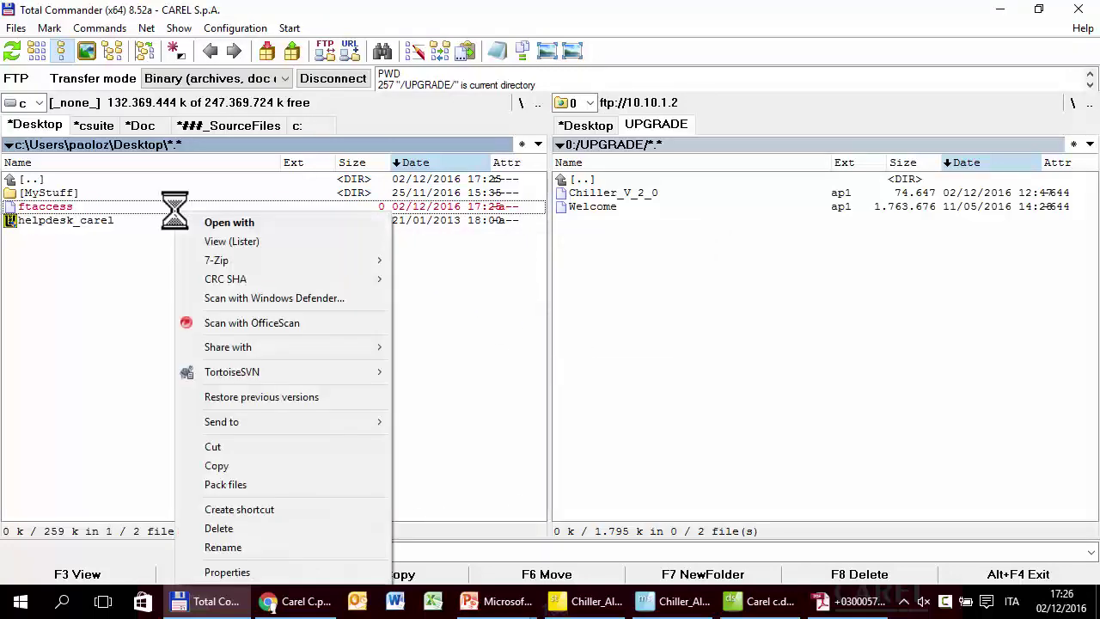
left_click(212, 227)
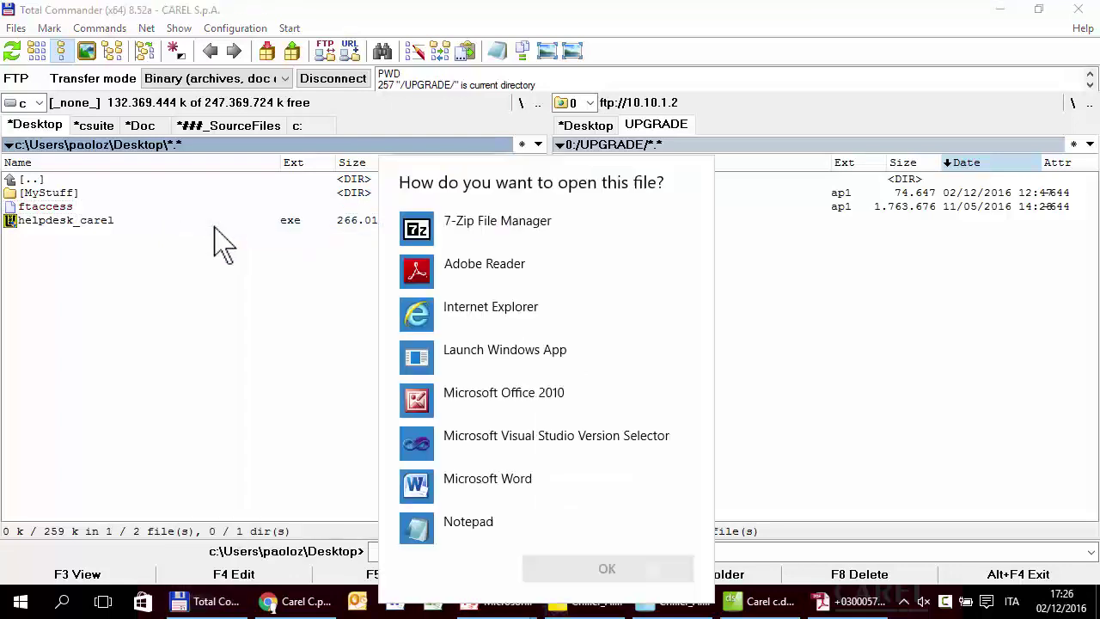
left_click(469, 522)
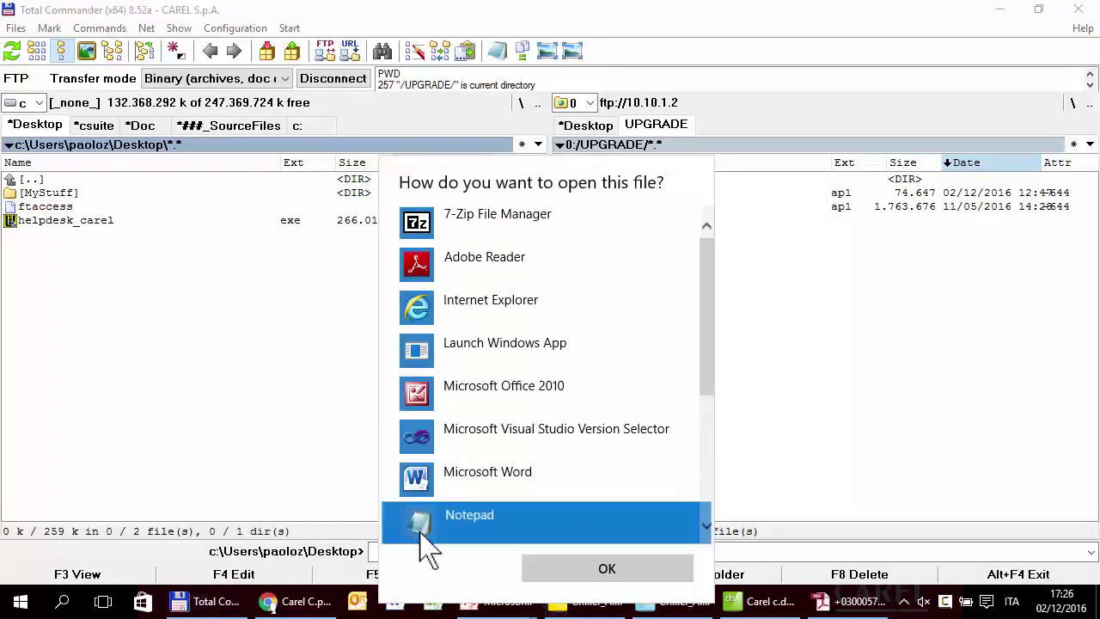
left_click(558, 569)
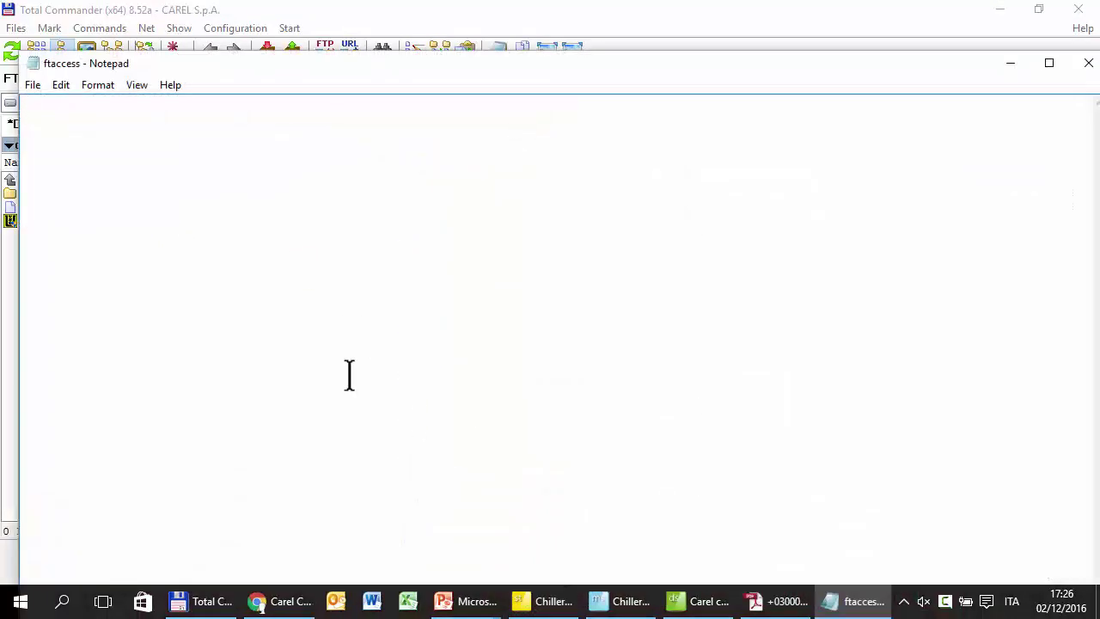
type("manu")
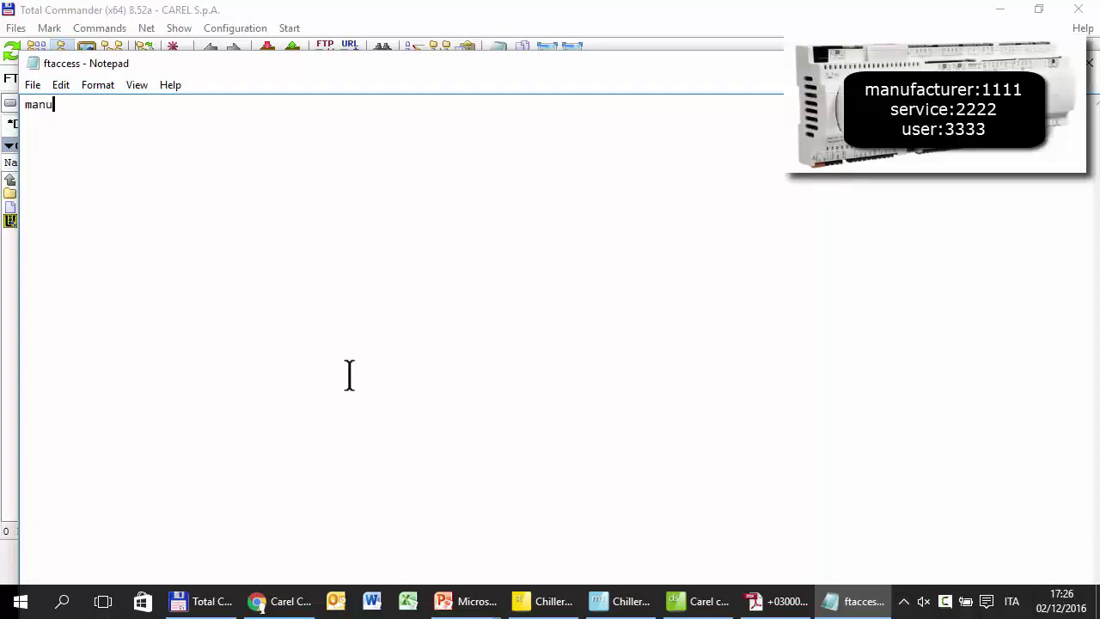
type("facturer")
key("Return")
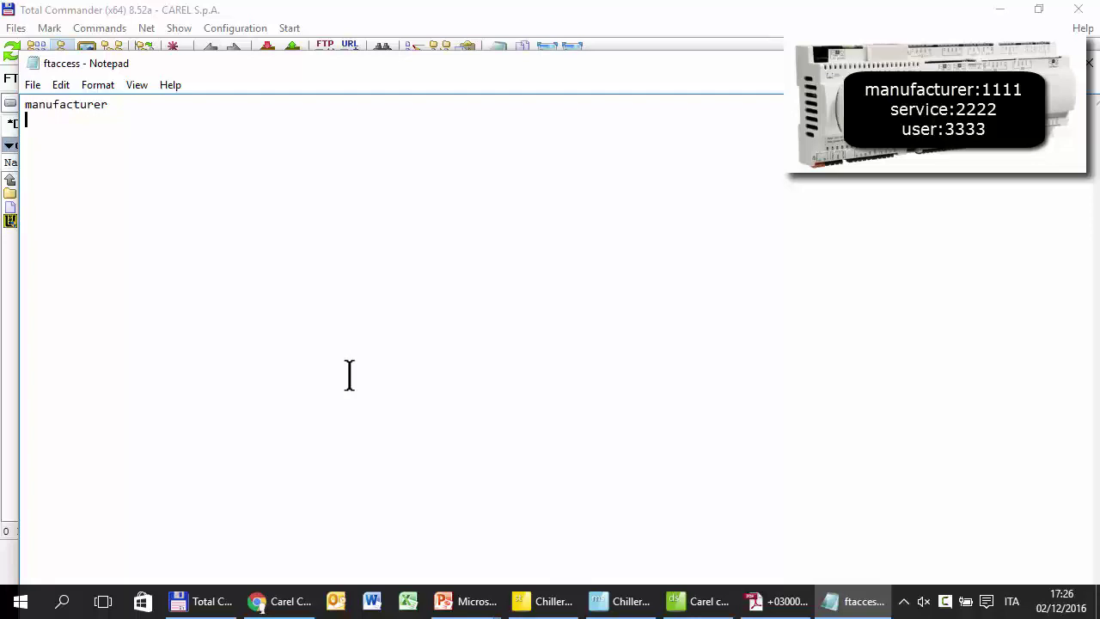
left_click(33, 84)
left_click(67, 107)
left_click(497, 313)
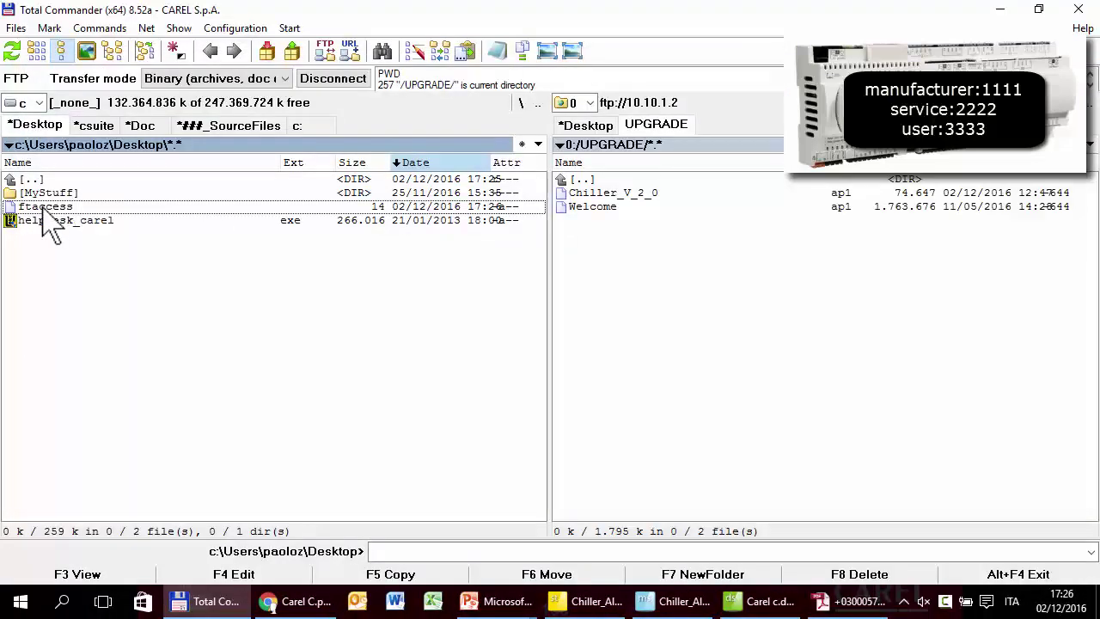
Upload ftaccess from the Desktop into the server's UPGRADE folder.
left_click_drag(31, 207, 659, 283)
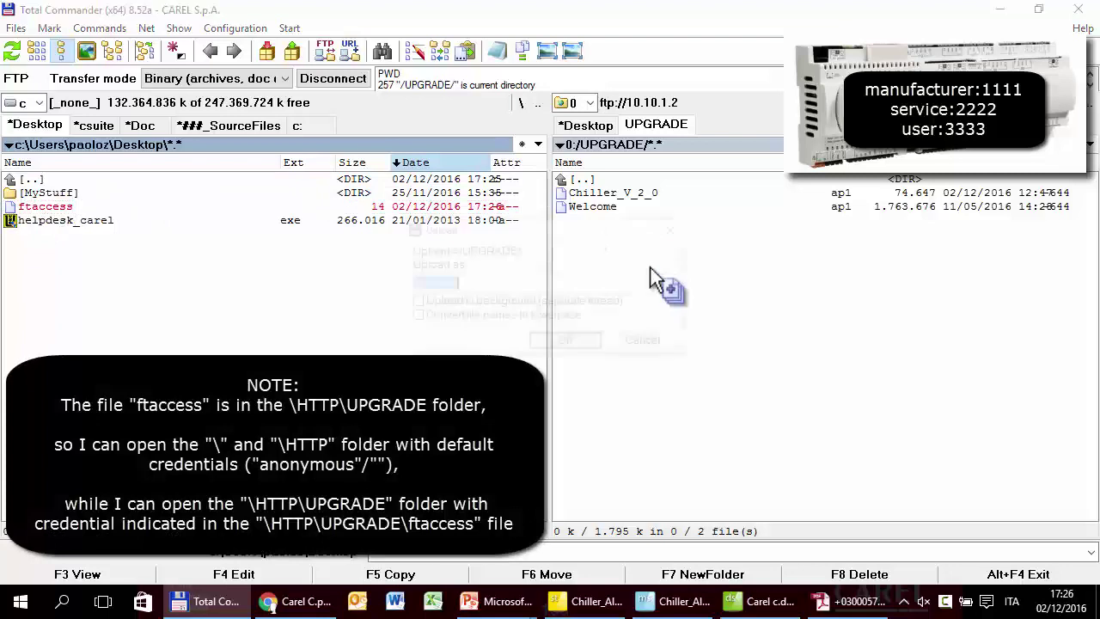
left_click(567, 342)
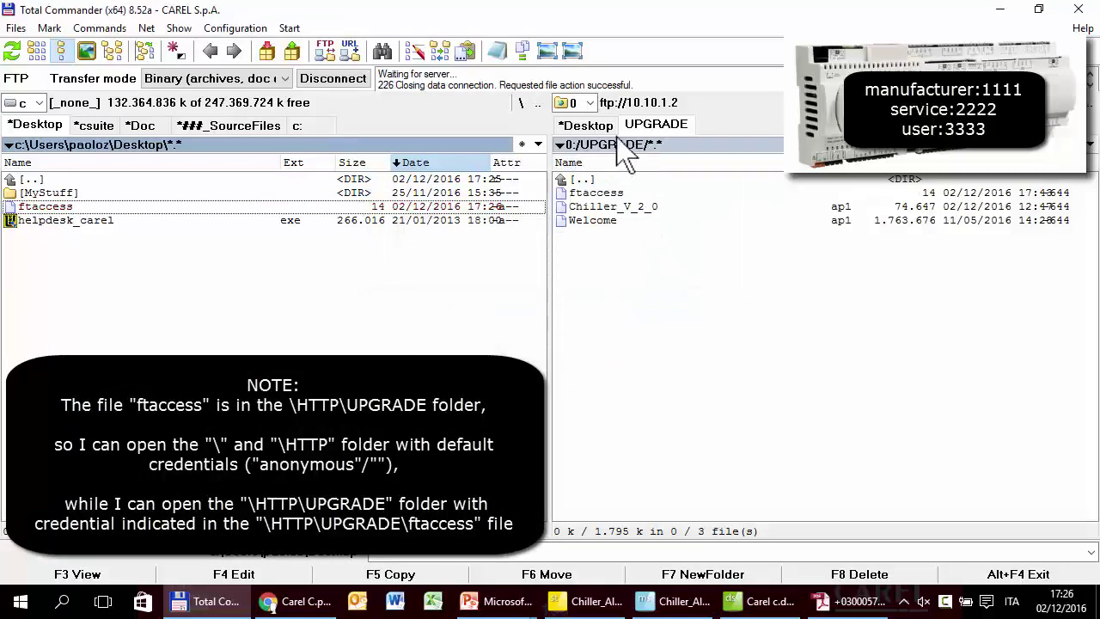
left_click(597, 194)
Try opening the server copy of ftaccess, dismiss the 553 Not allowed errors, and disconnect.
double_click(597, 197)
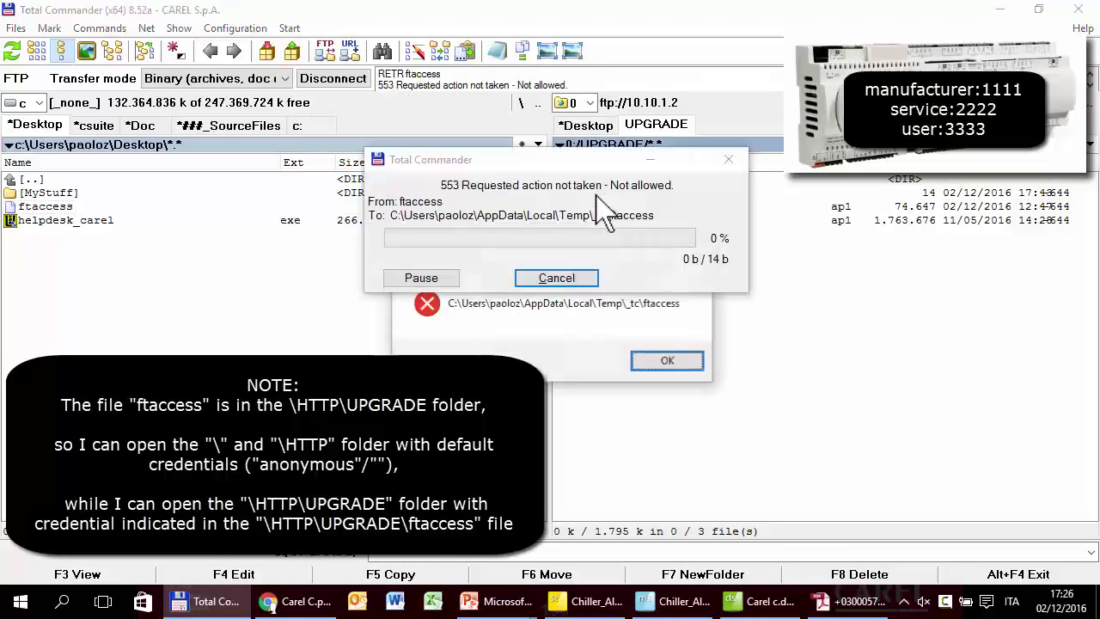
key("Return")
double_click(599, 194)
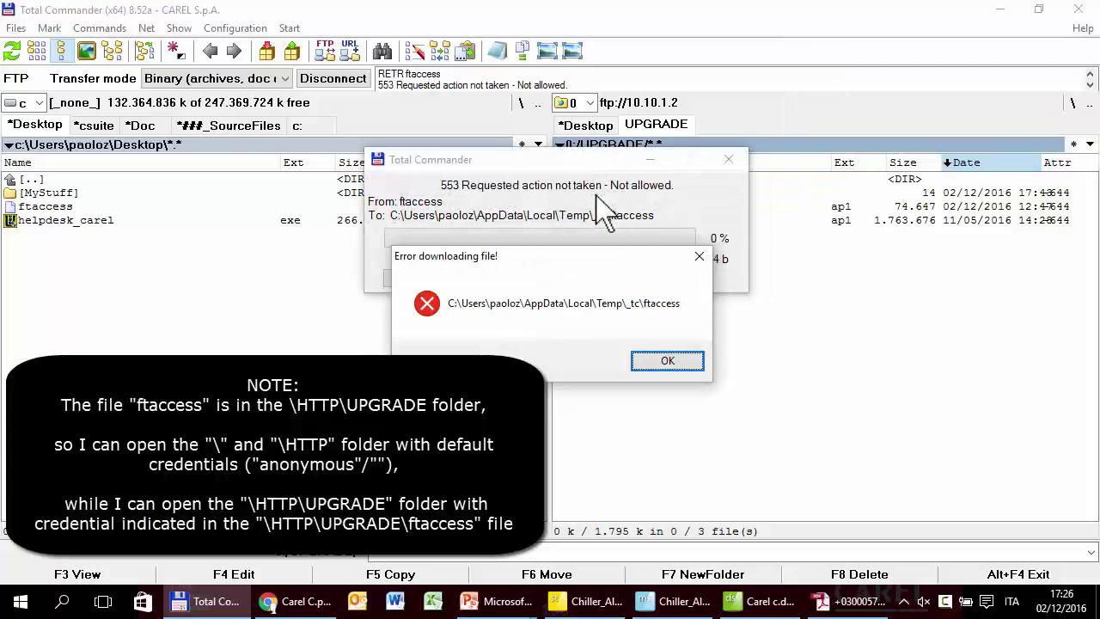
key("Return")
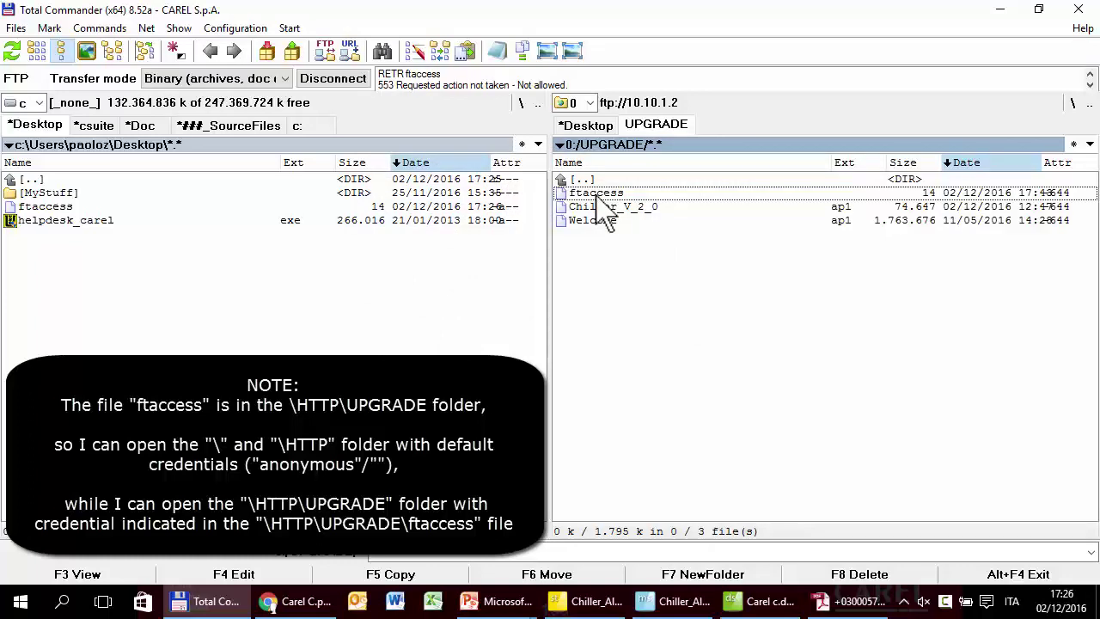
key("ctrl+shift+f")
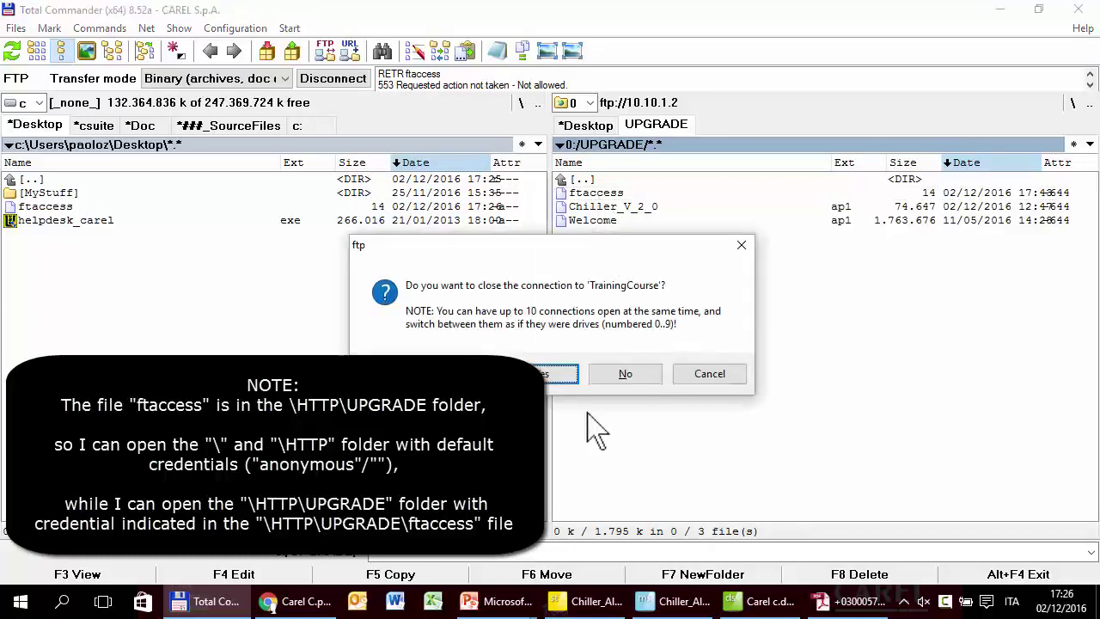
Reconnect anonymously to TrainingCourse, view the root without UPGRADE, then disconnect again.
left_click(567, 373)
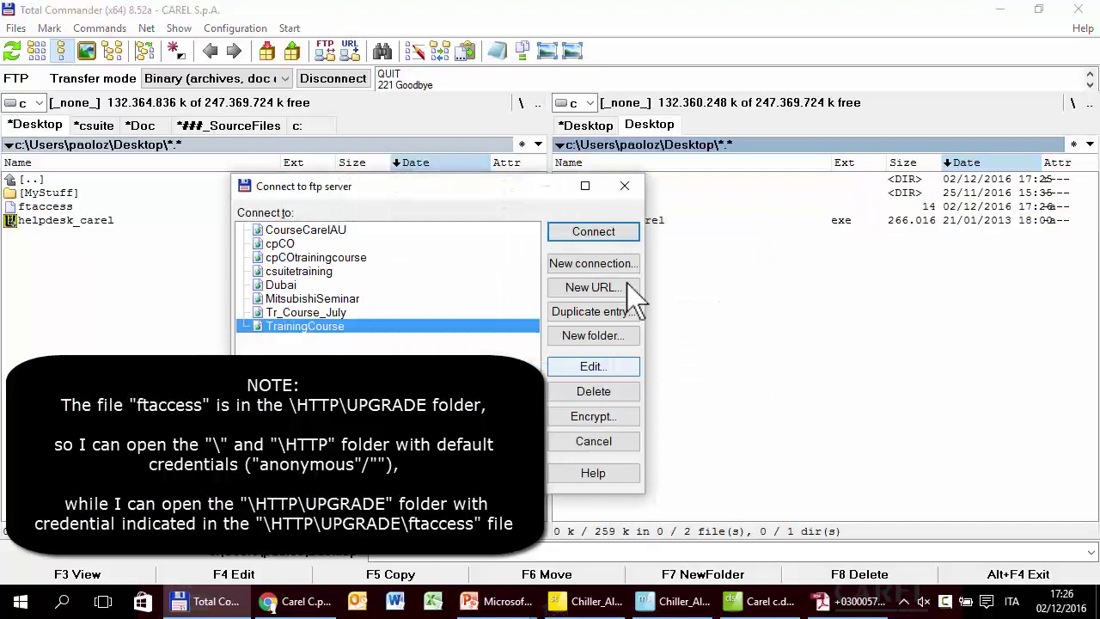
left_click(604, 234)
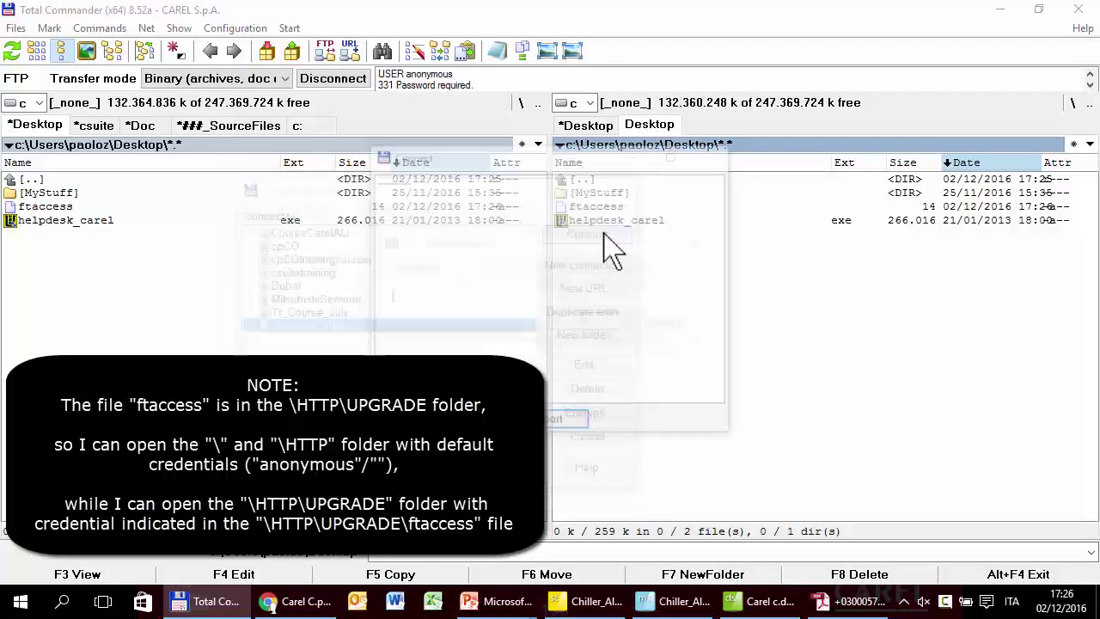
left_click(586, 323)
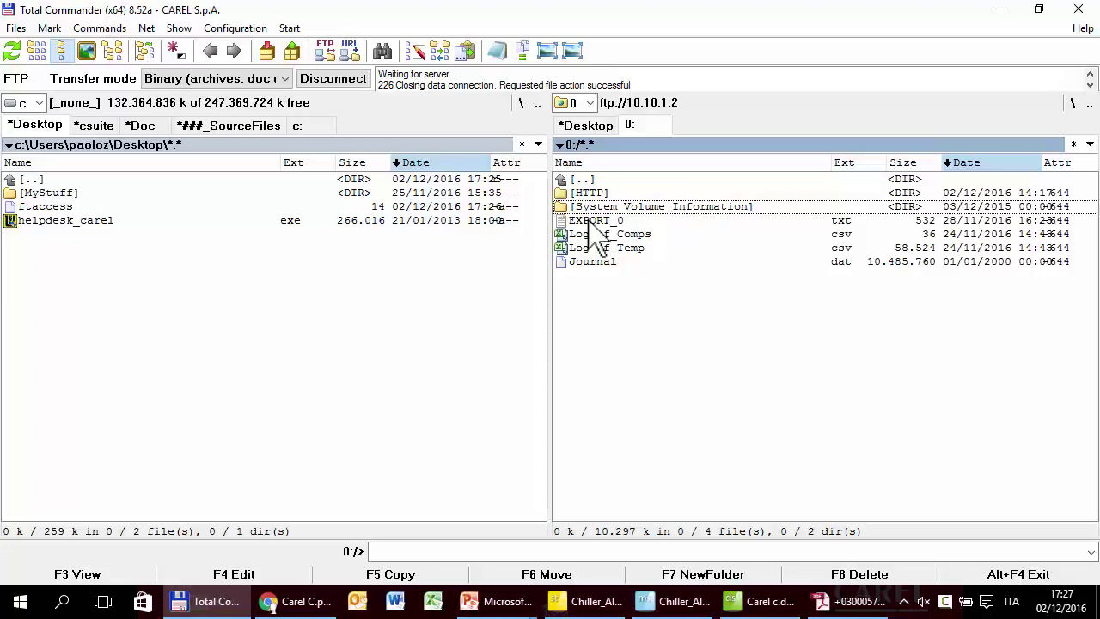
key("ctrl+f")
left_click(556, 373)
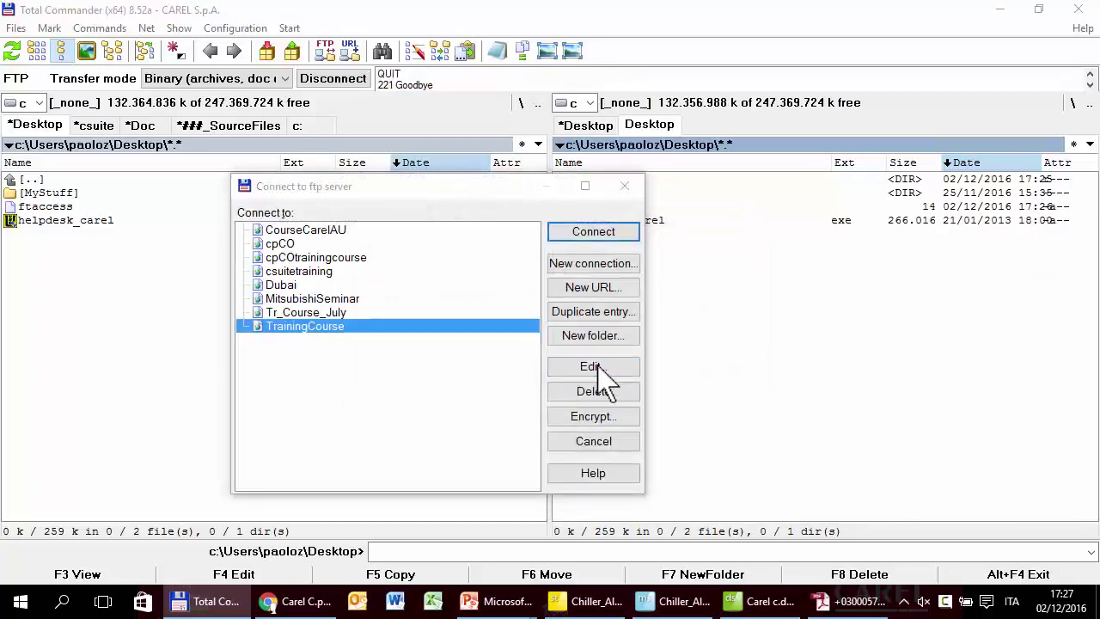
Change the TrainingCourse user name to manufacturer with its password and connect.
left_click(591, 367)
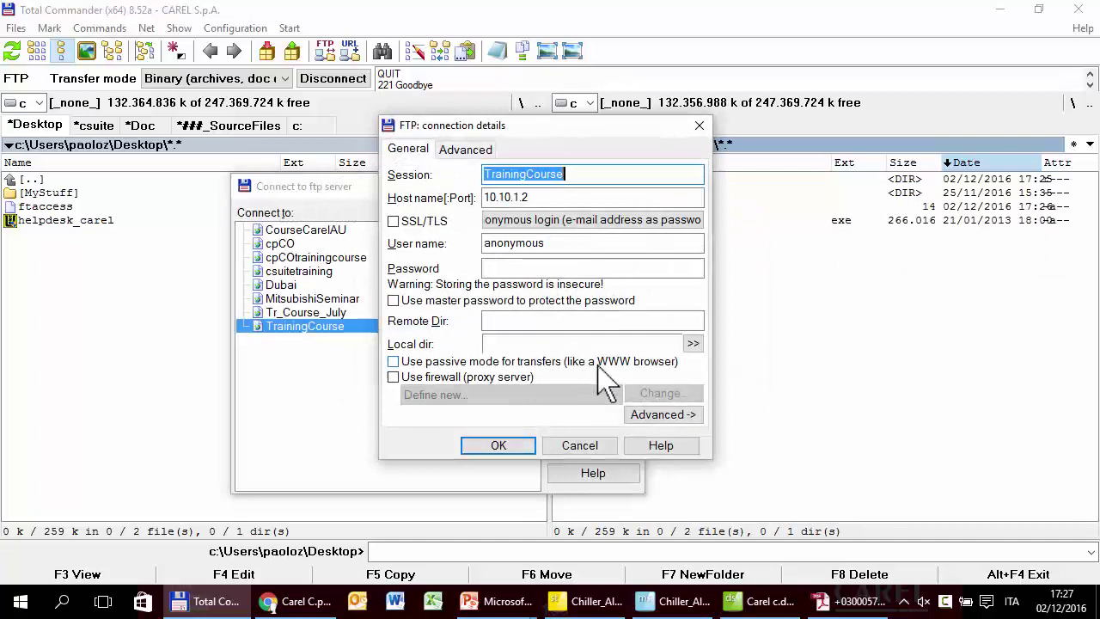
double_click(557, 244)
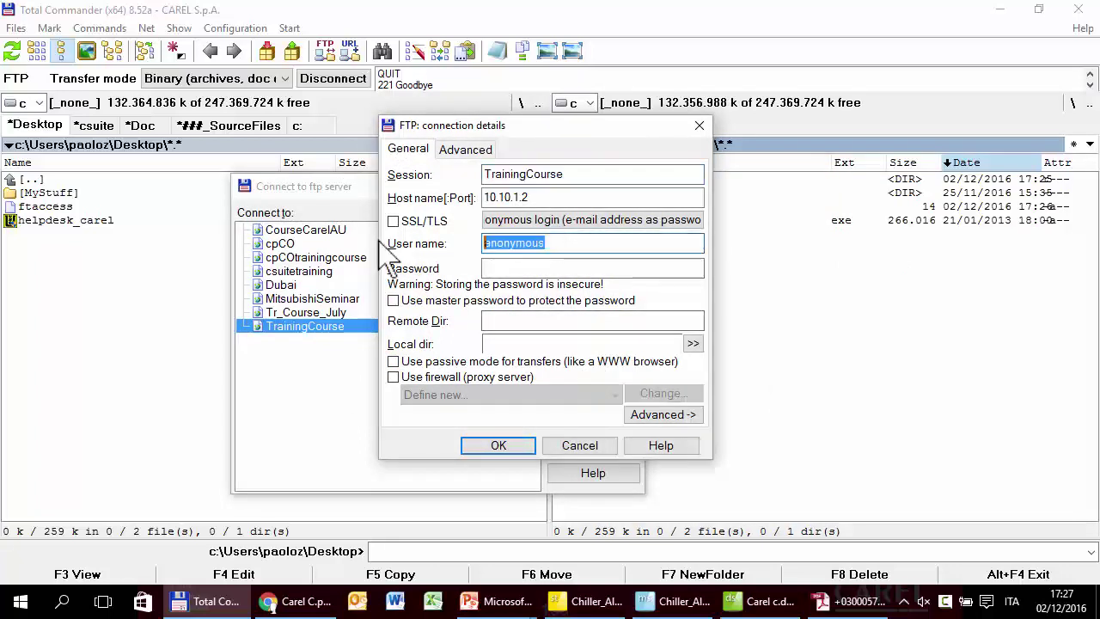
type("manufact")
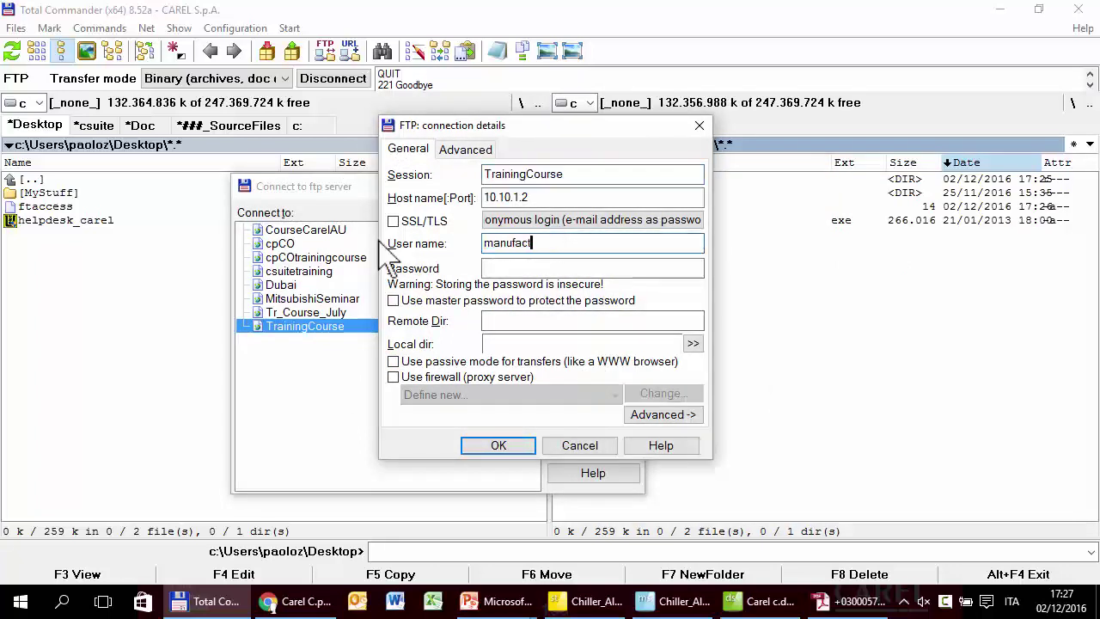
type("urer")
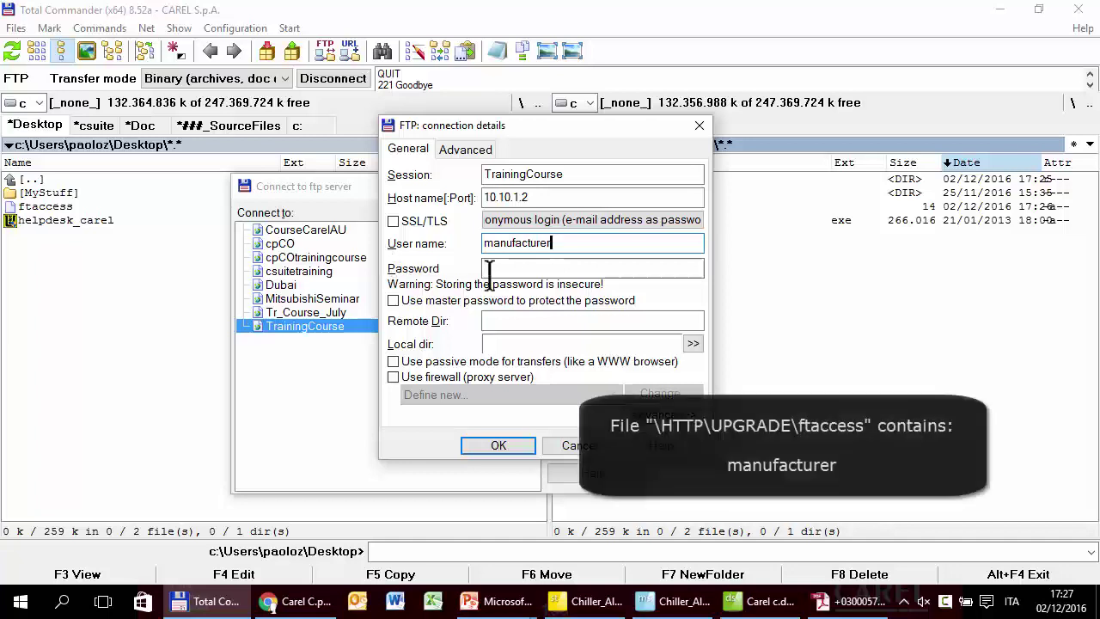
left_click(488, 270)
type("m")
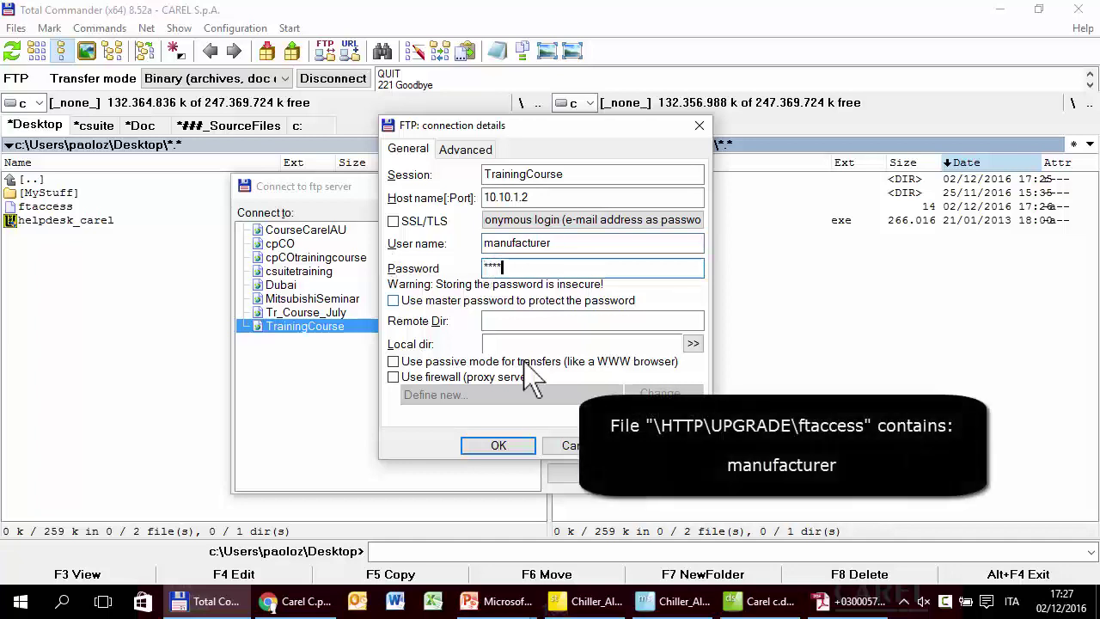
left_click(520, 446)
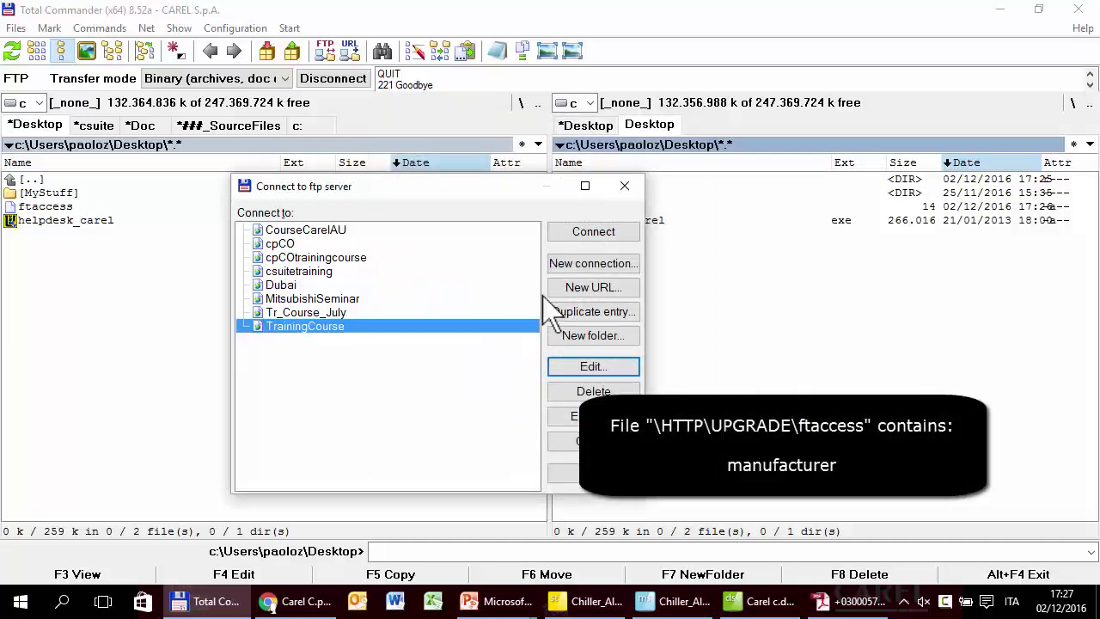
left_click(560, 234)
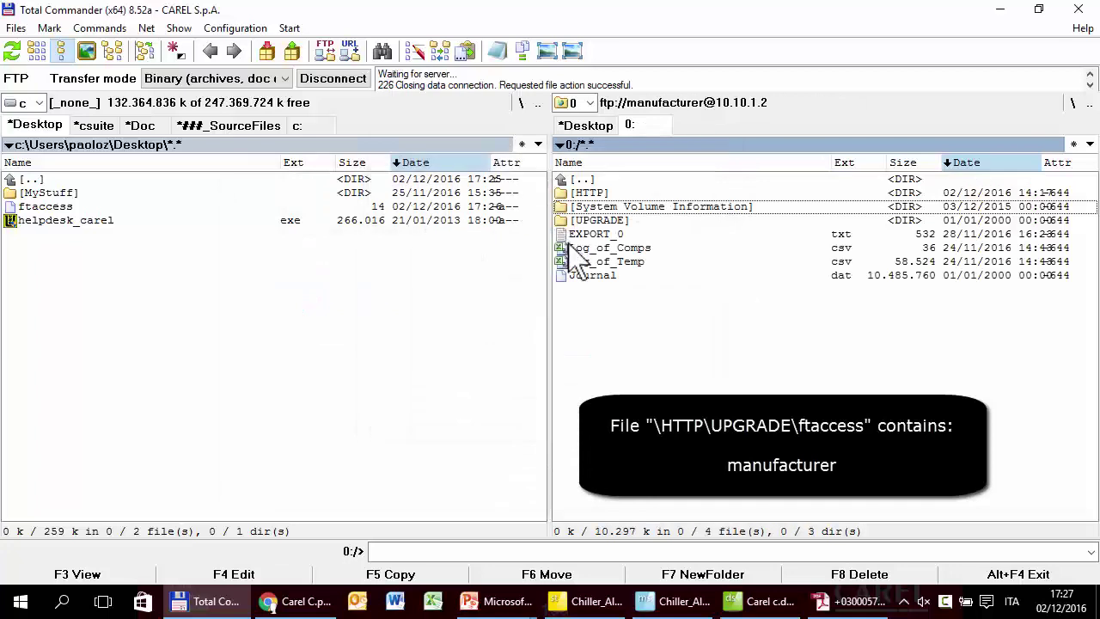
Open the UPGRADE folder to see ftaccess, Chiller_V_2_0 and Welcome, then return to root.
left_click(591, 220)
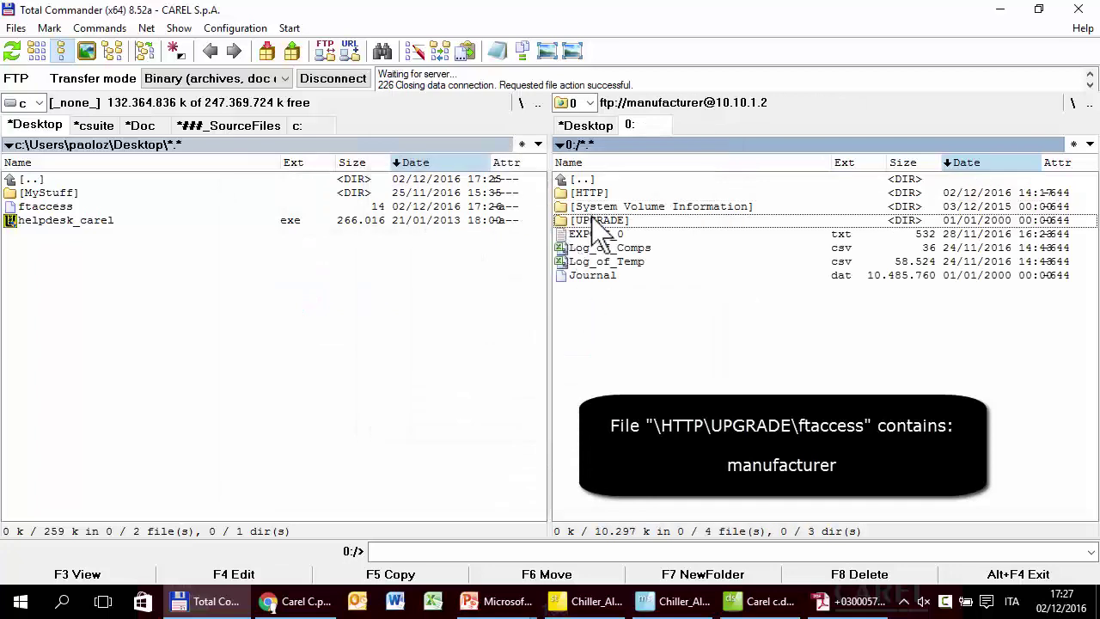
double_click(591, 222)
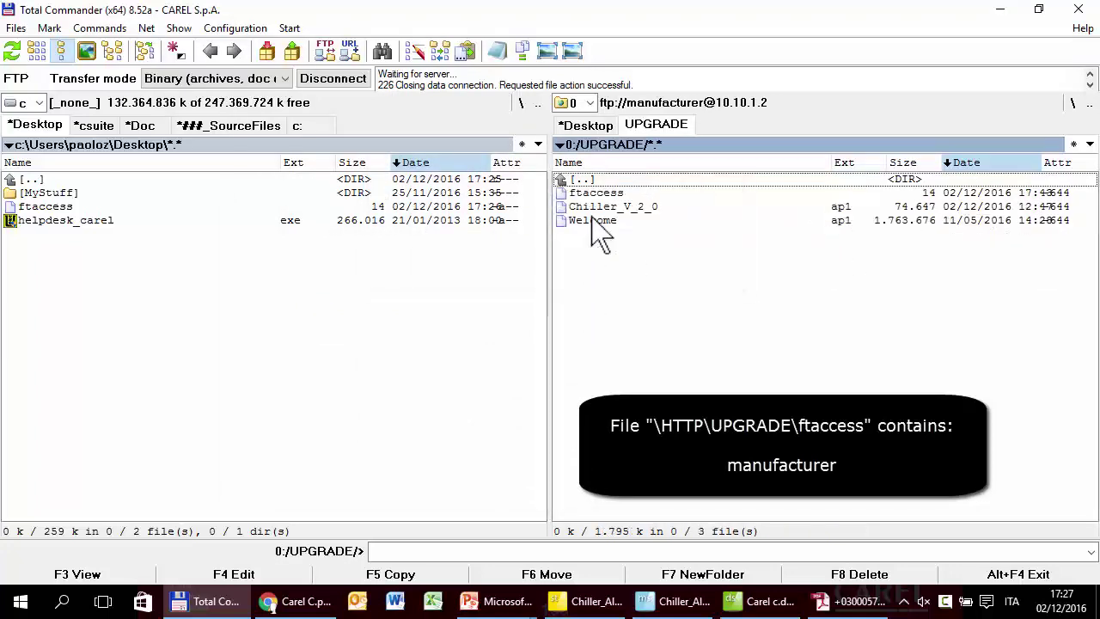
key("BackSpace")
double_click(591, 222)
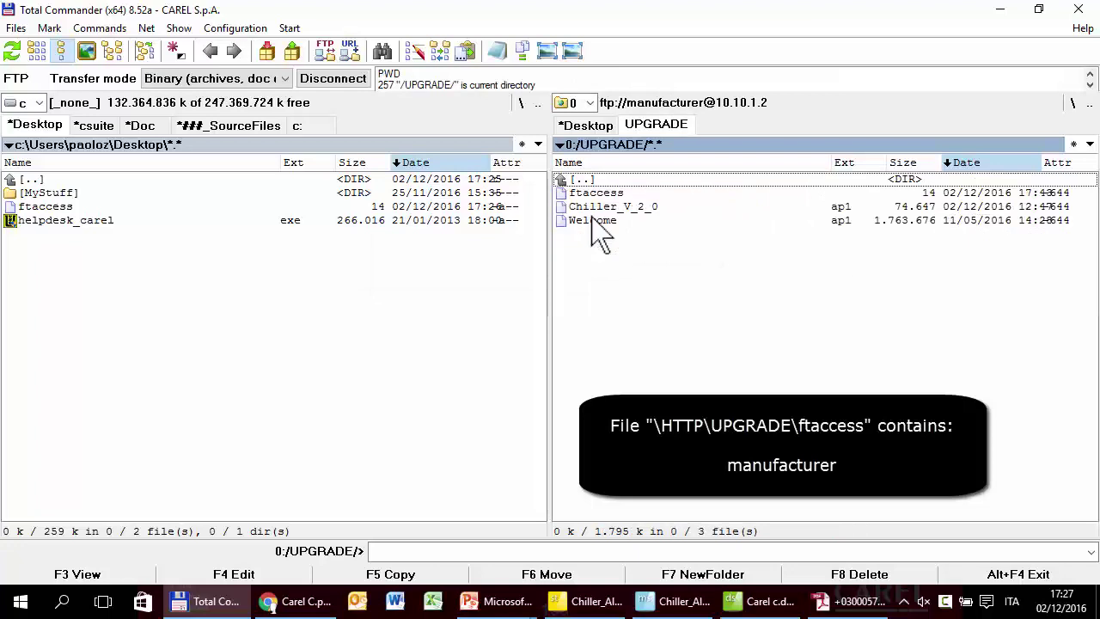
key("BackSpace")
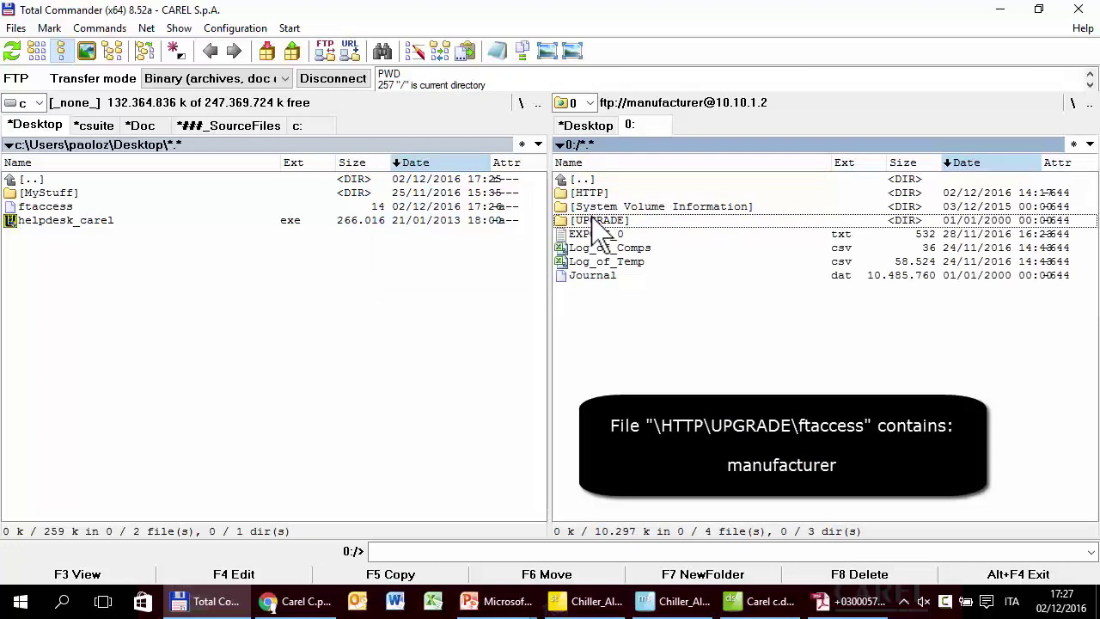
Reconnect to TrainingCourse as service with its password, check the root, and close Total Commander.
key("ctrl+f")
key("Return")
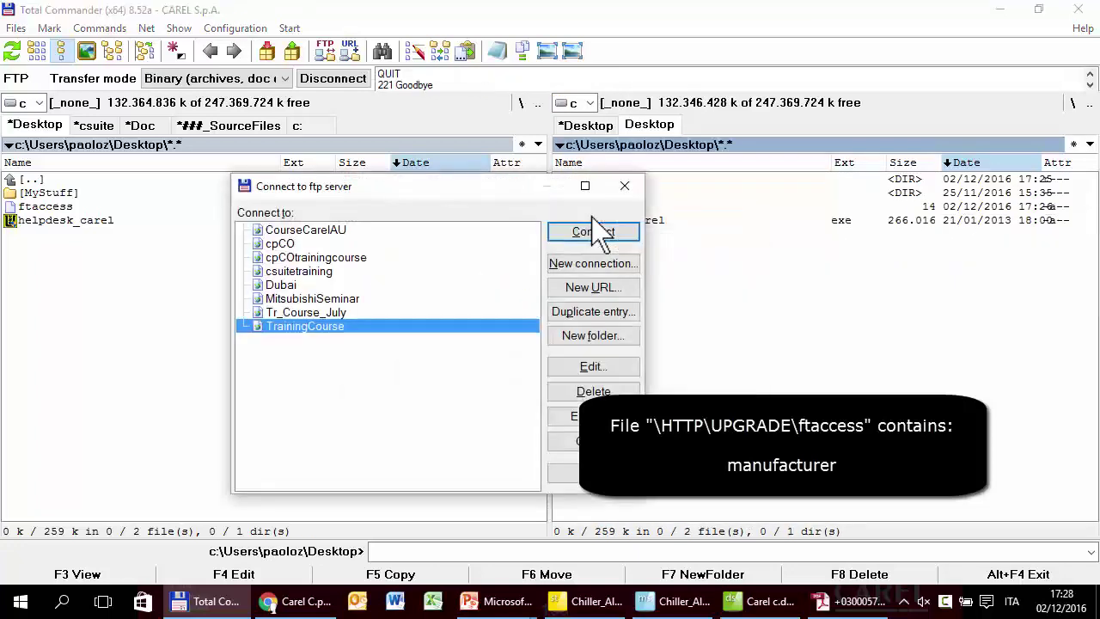
left_click(593, 366)
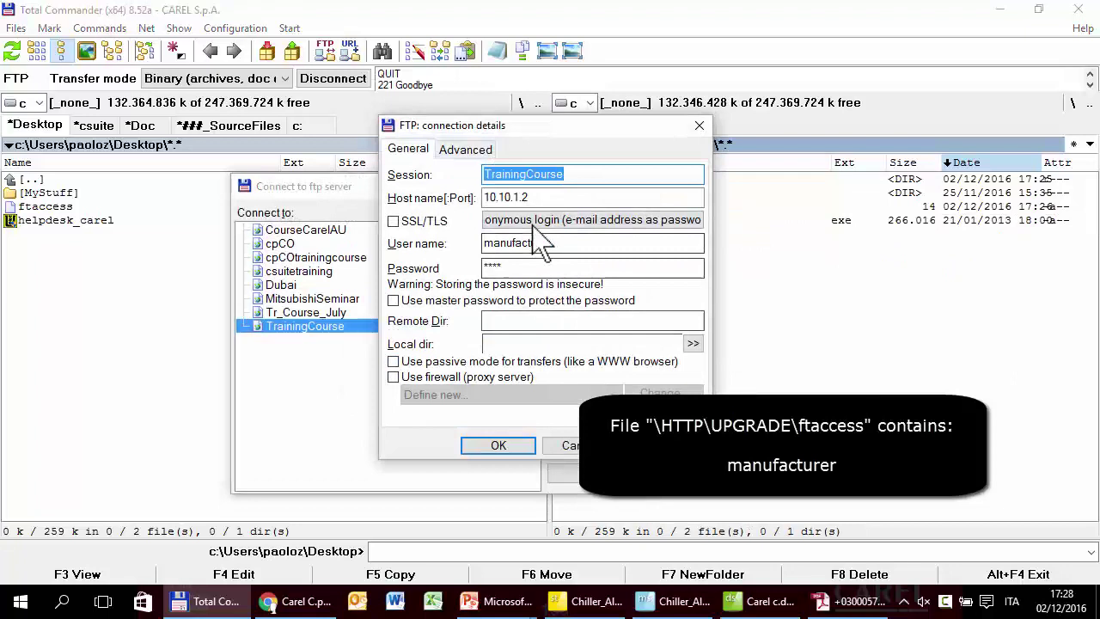
double_click(566, 243)
type("ser")
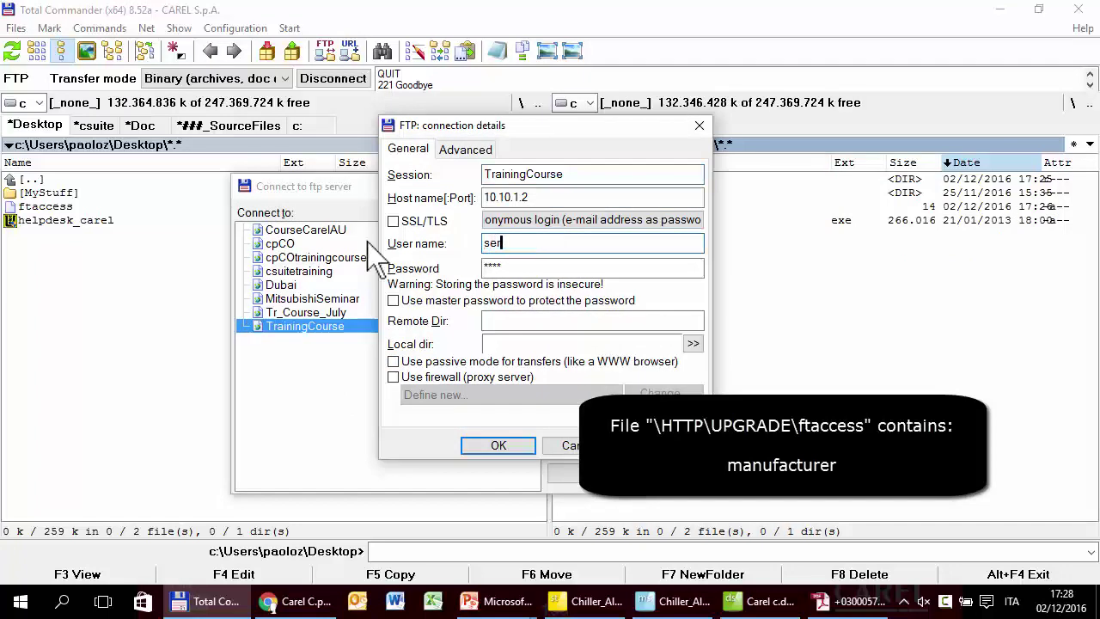
type("vice")
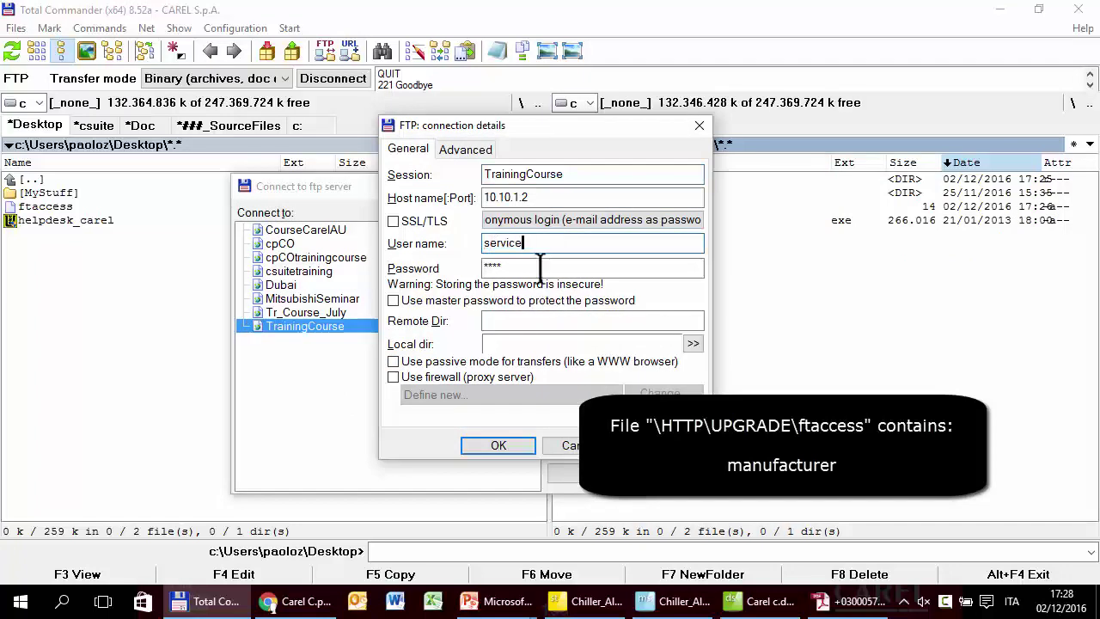
key("Tab")
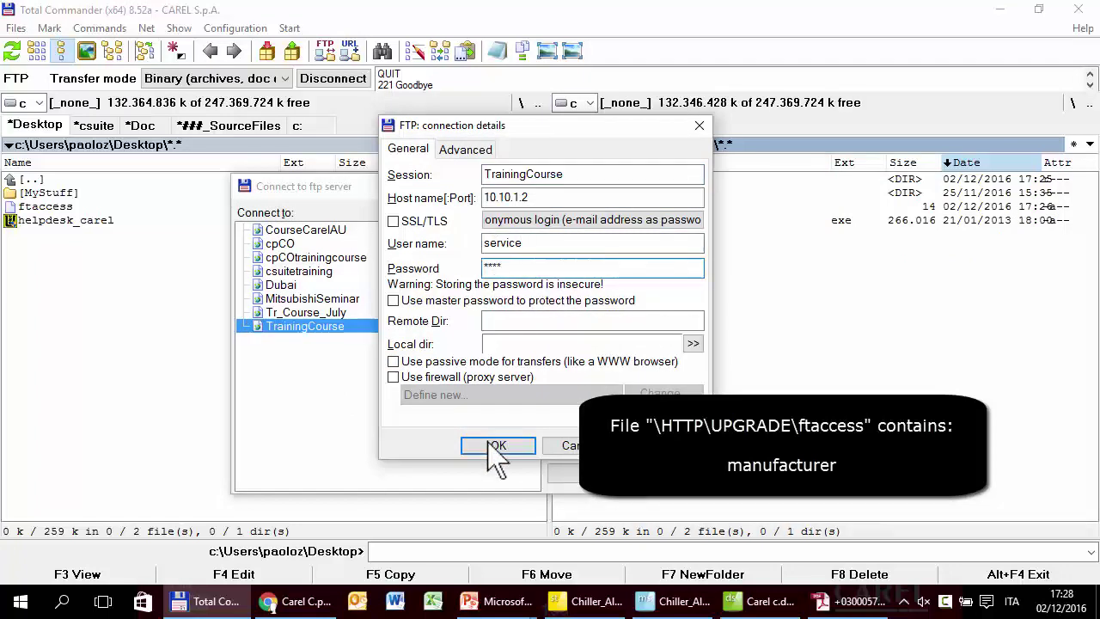
left_click(490, 445)
left_click(593, 232)
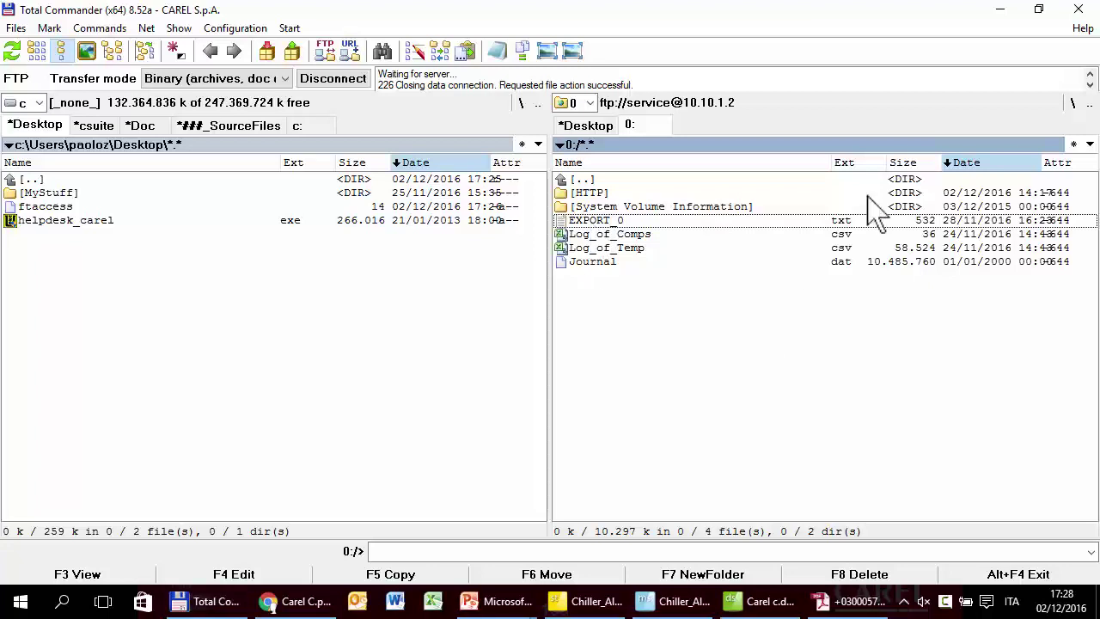
left_click(1076, 10)
Launch Internet Explorer from the Start menu.
key("super")
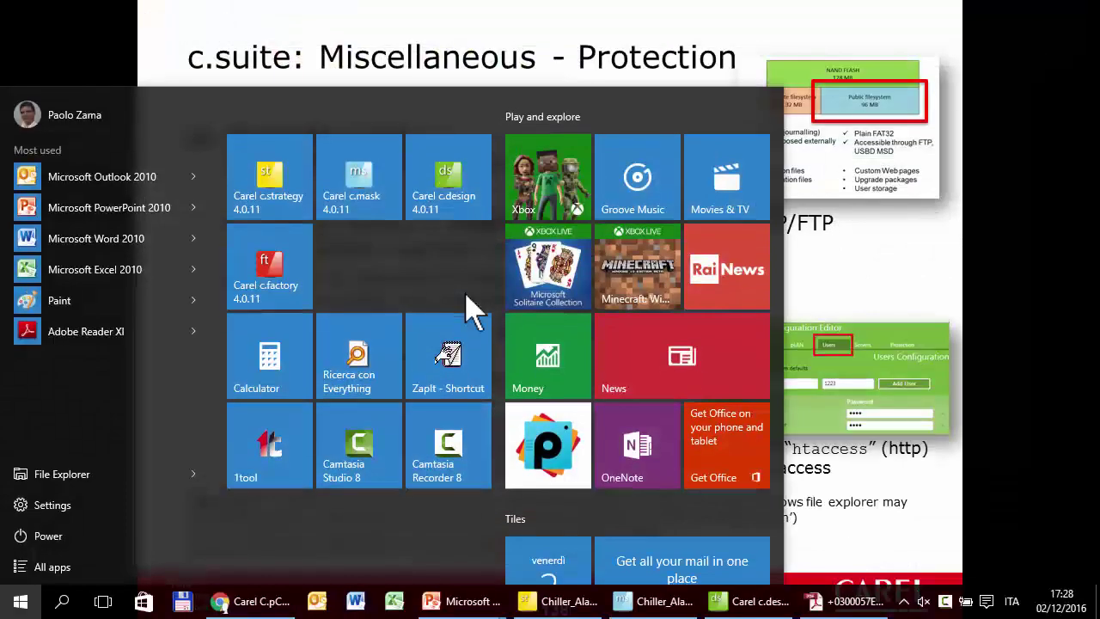
type("inte")
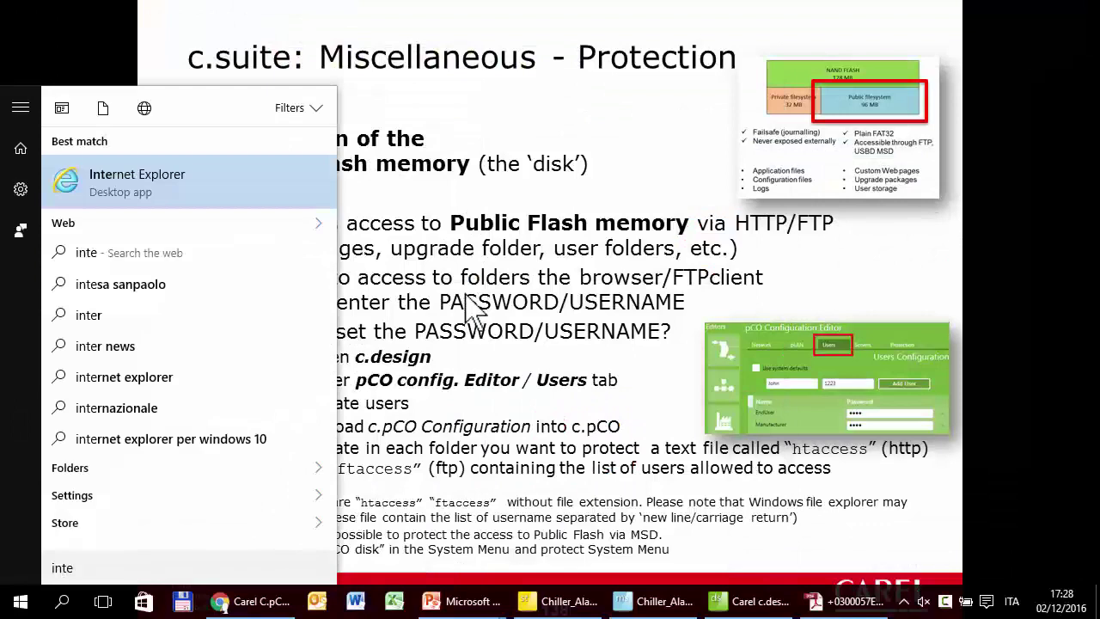
left_click(187, 190)
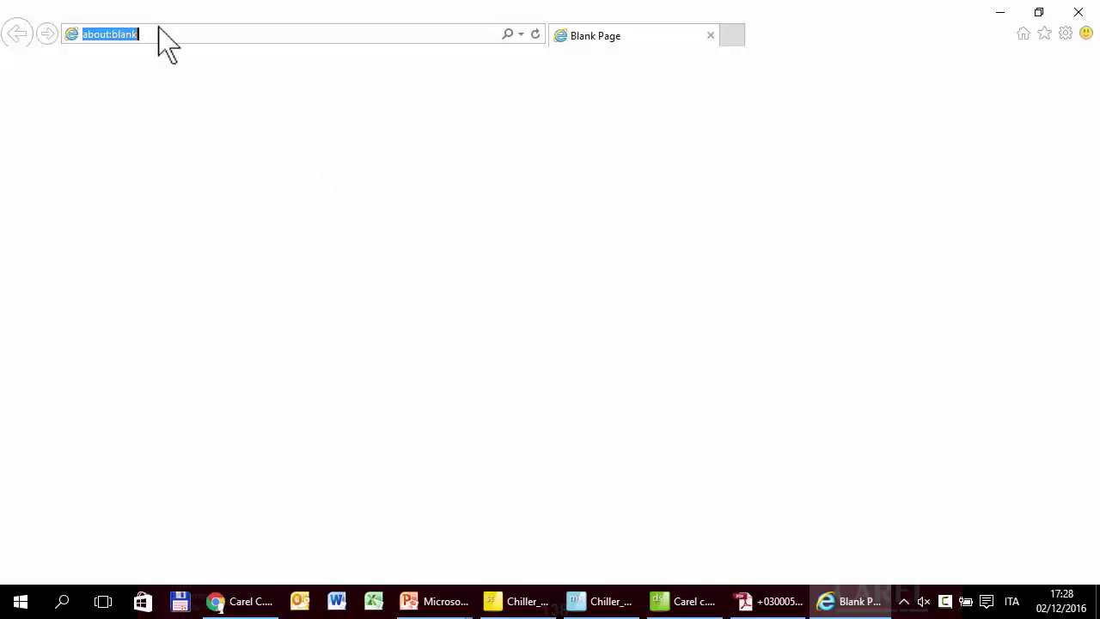
Browse ftp://10.10.1.2/, open the HTTP folder and go back, then return to Total Commander.
type("ab")
key("ctrl+a")
type("ftp")
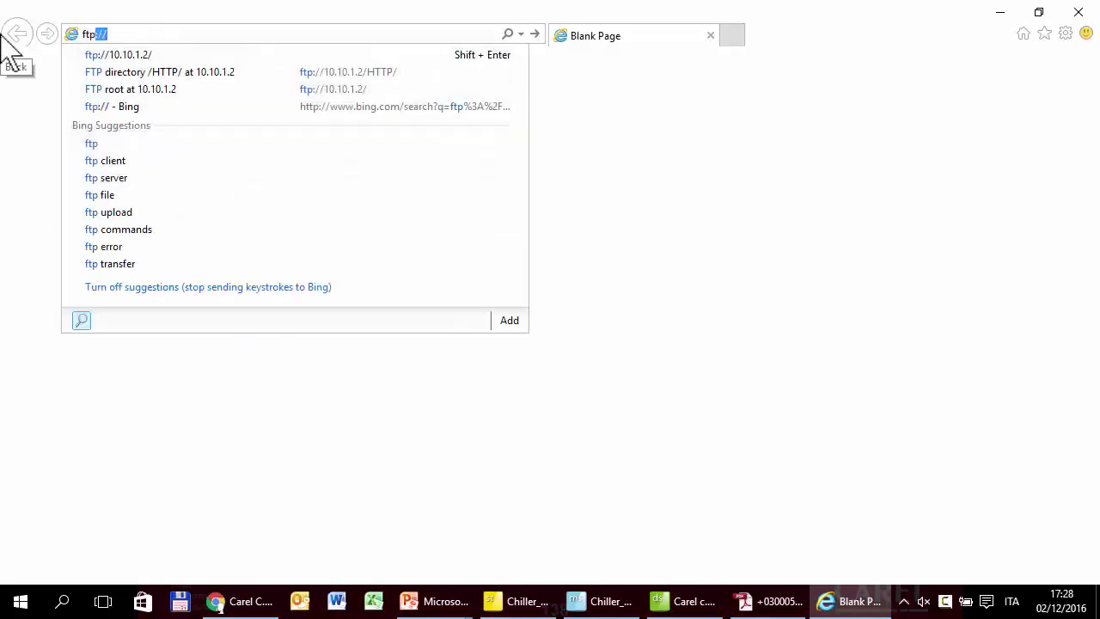
left_click(107, 55)
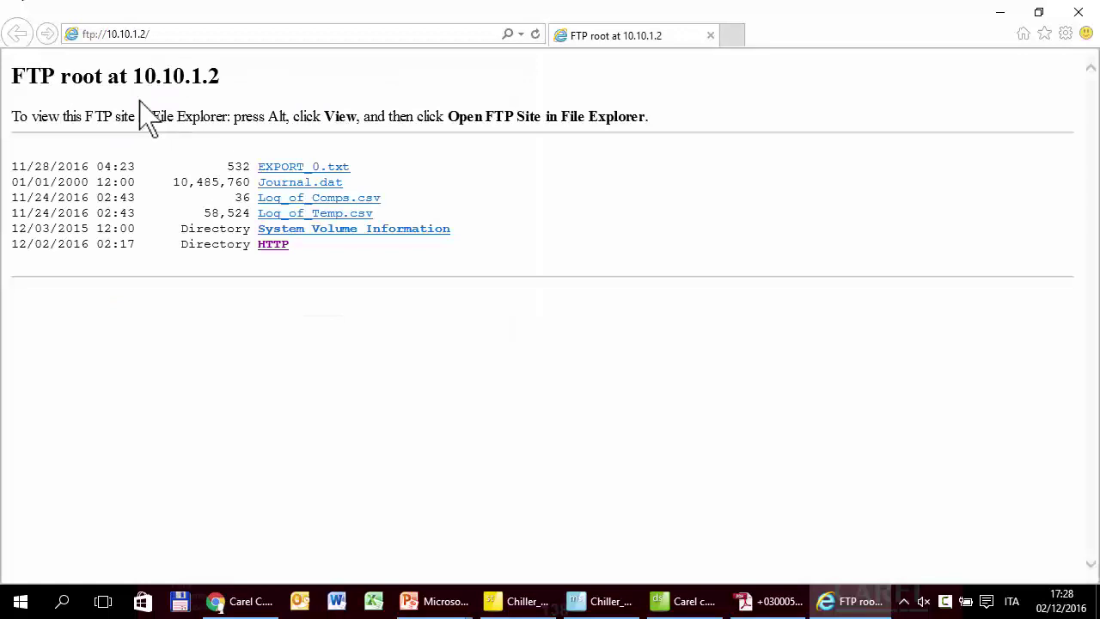
left_click(277, 245)
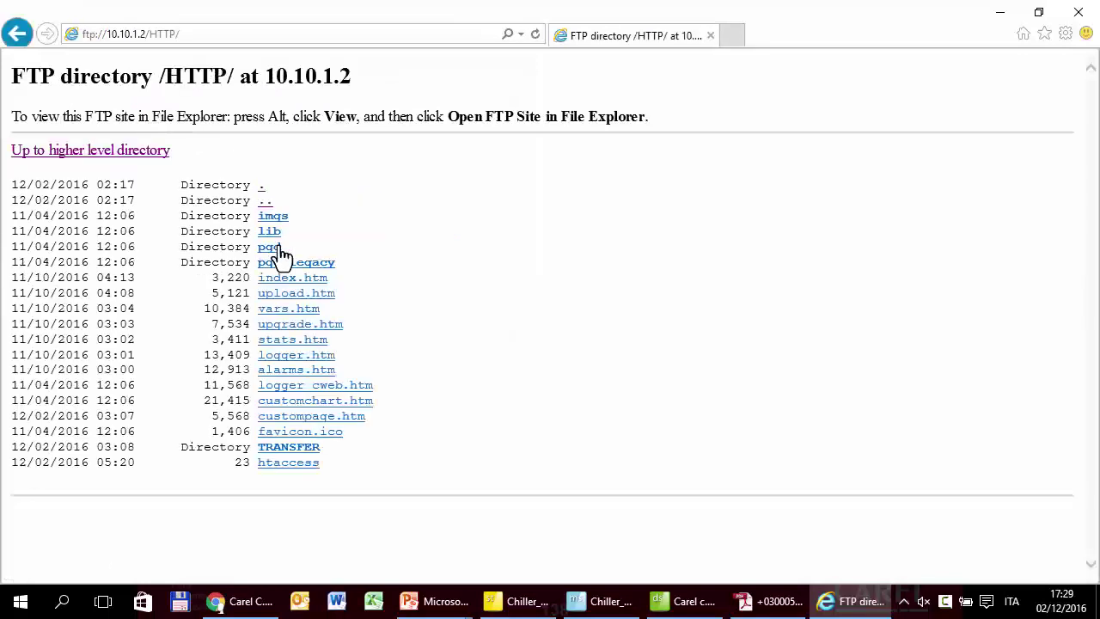
key("alt+Left")
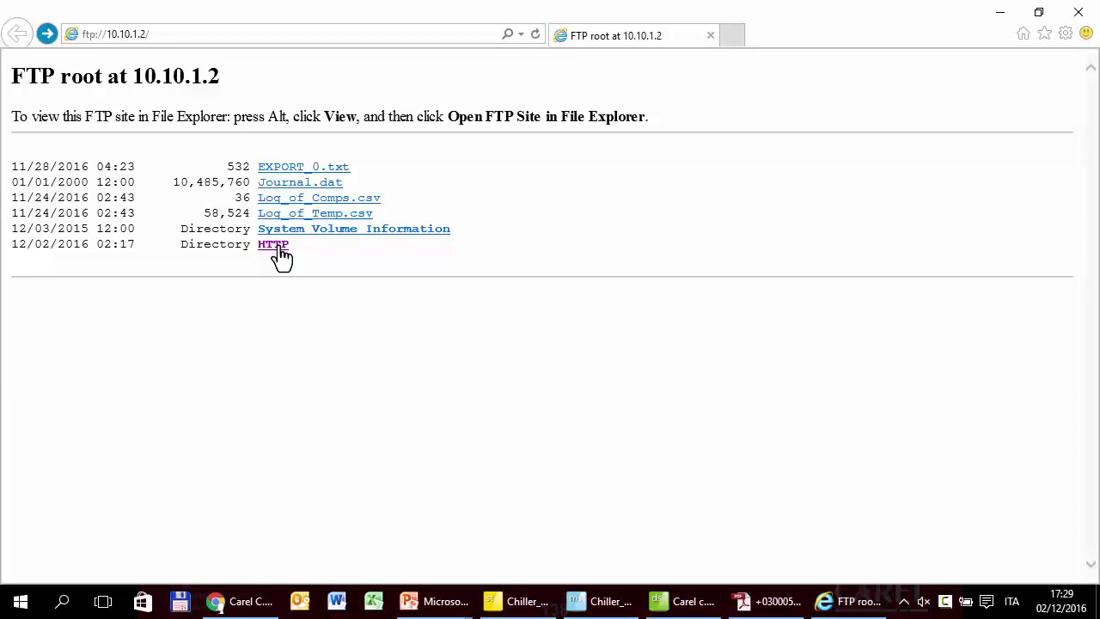
left_click(180, 600)
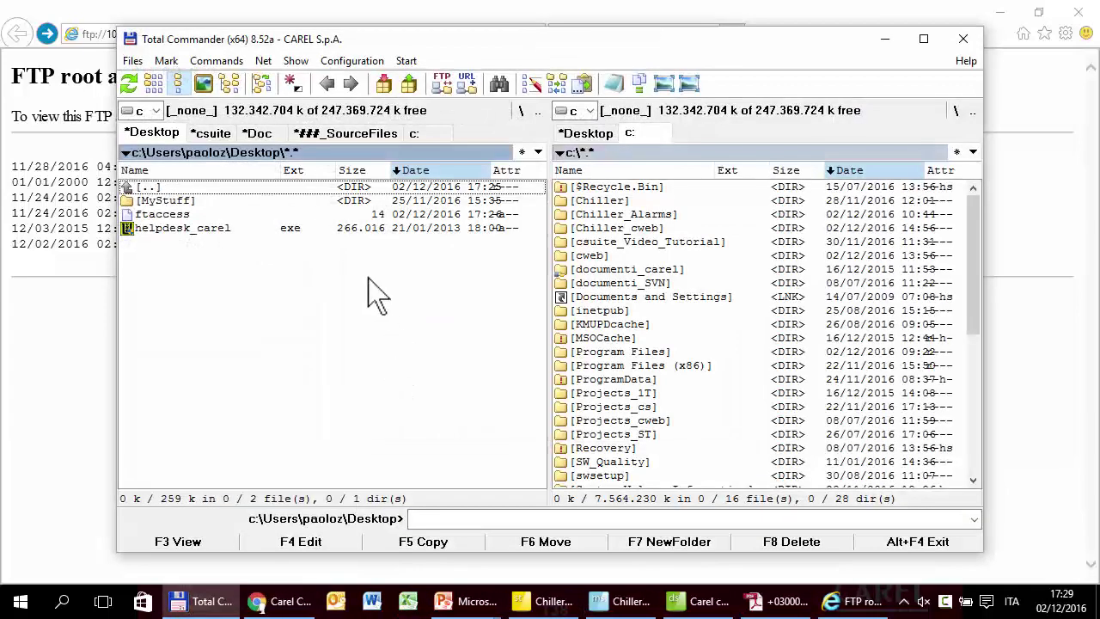
Maximize Total Commander and set the TrainingCourse connection to user manufacturer with its password.
left_click_drag(481, 44, 483, 2)
left_click(146, 28)
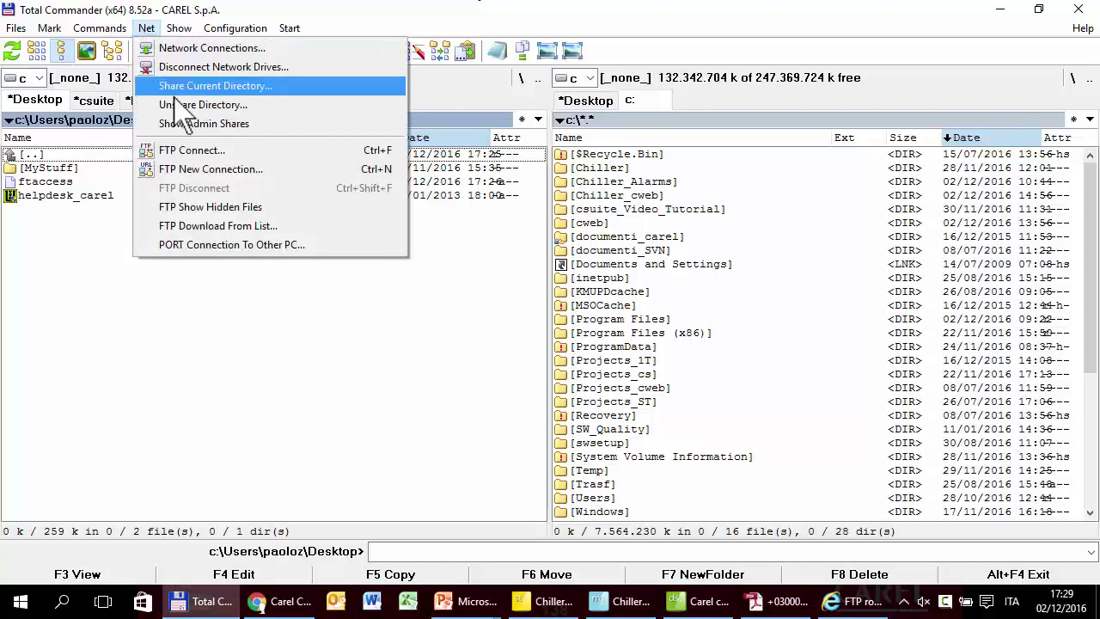
left_click(187, 148)
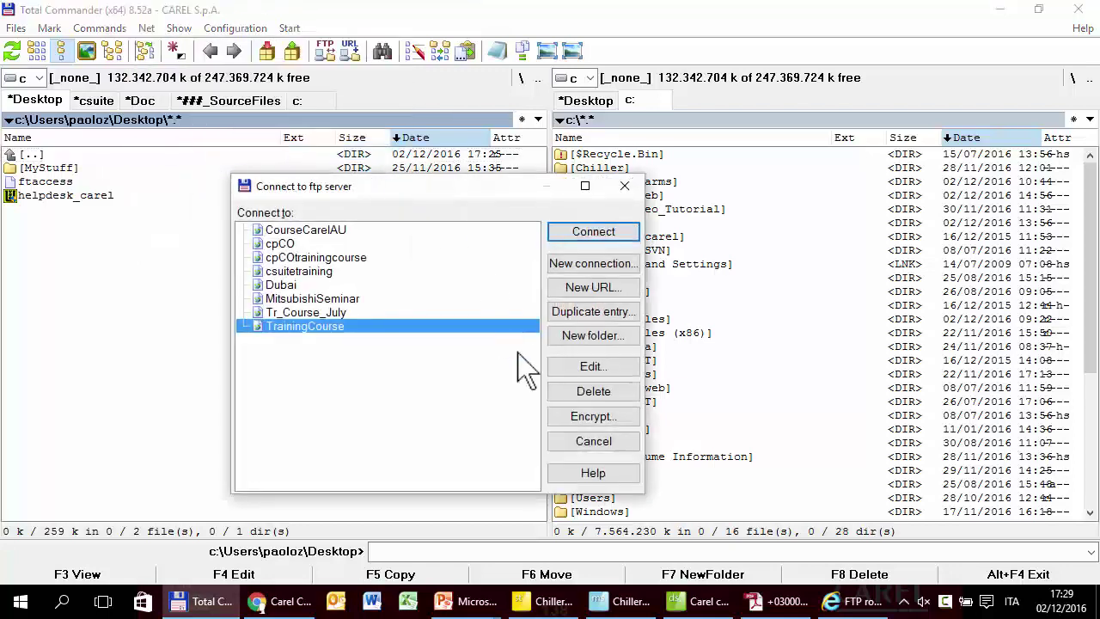
left_click(567, 369)
key("Tab")
key("Tab")
key("Tab")
key("Tab")
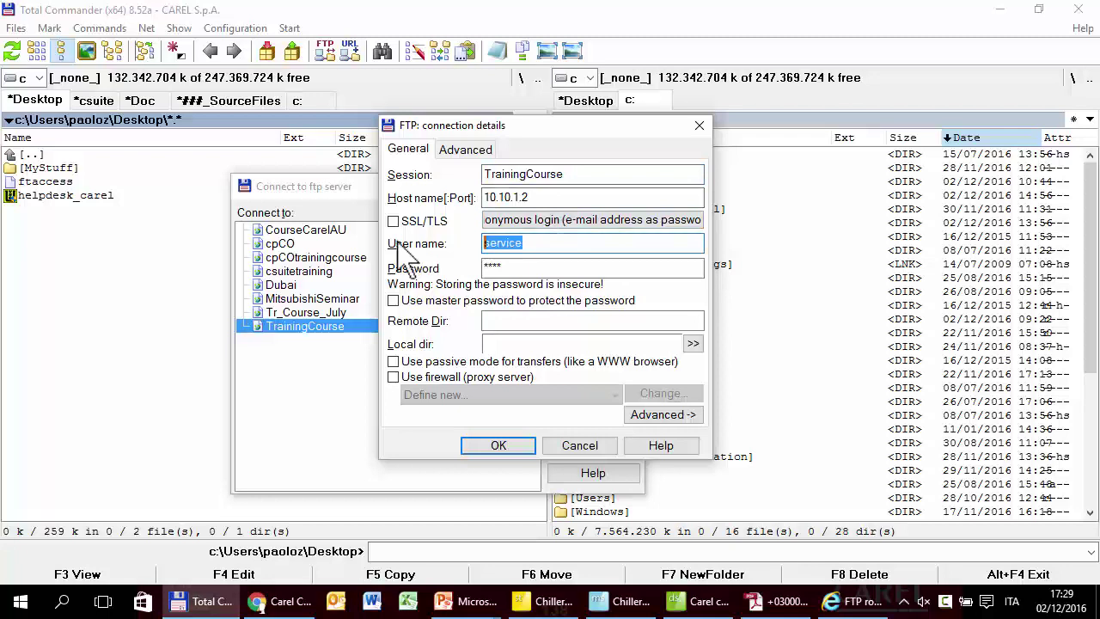
type("manufacturer")
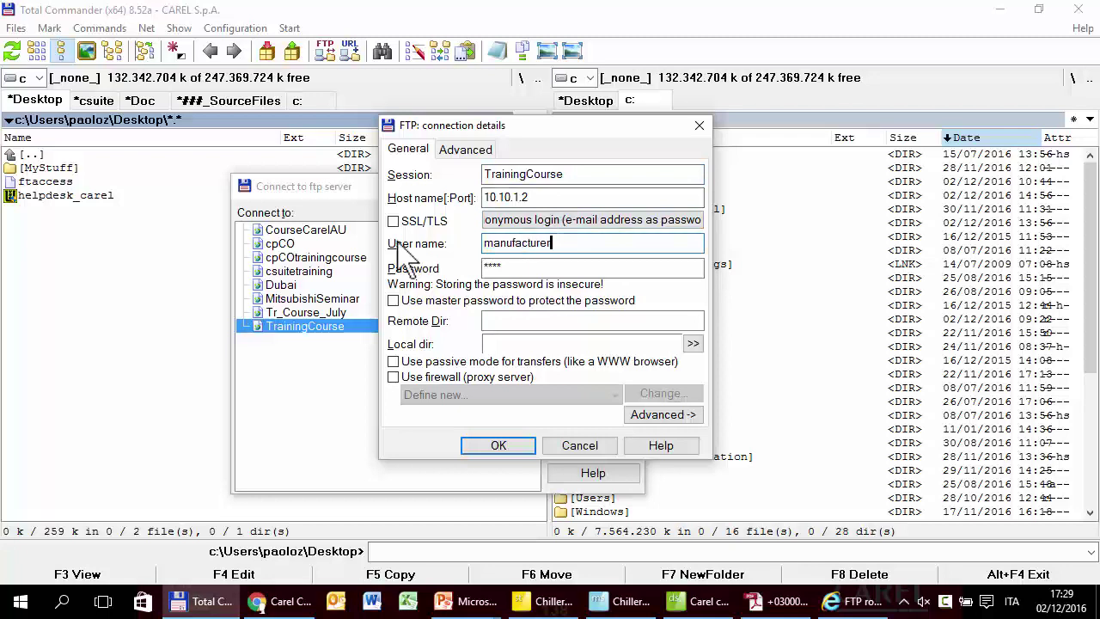
double_click(503, 267)
type("*")
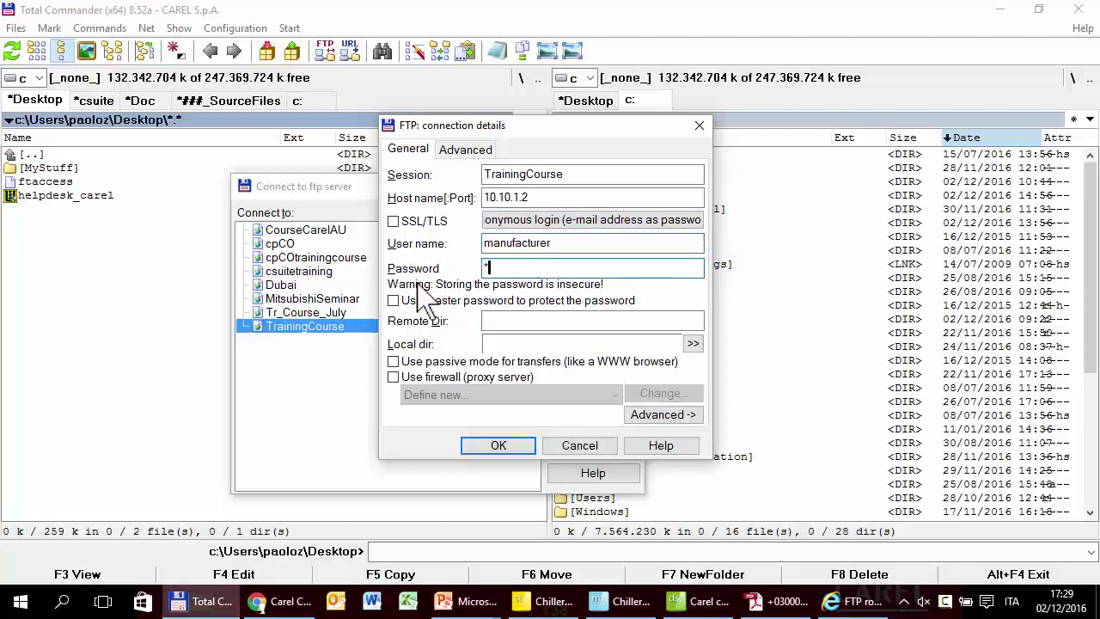
left_click(504, 445)
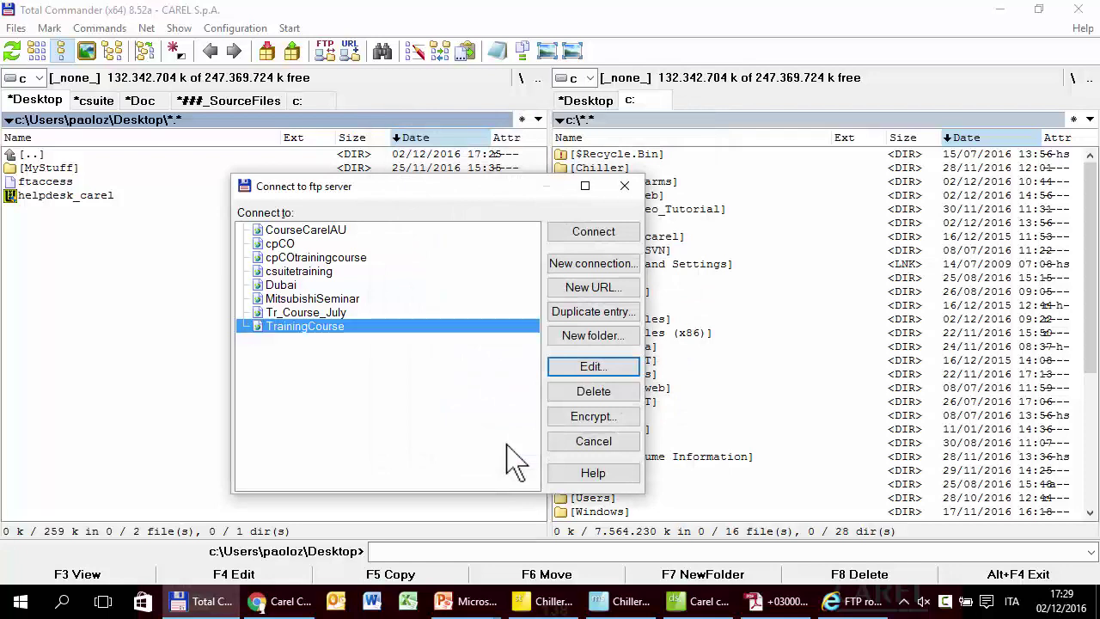
Connect to TrainingCourse as manufacturer, dismiss the offline message, and reconnect.
left_click(633, 232)
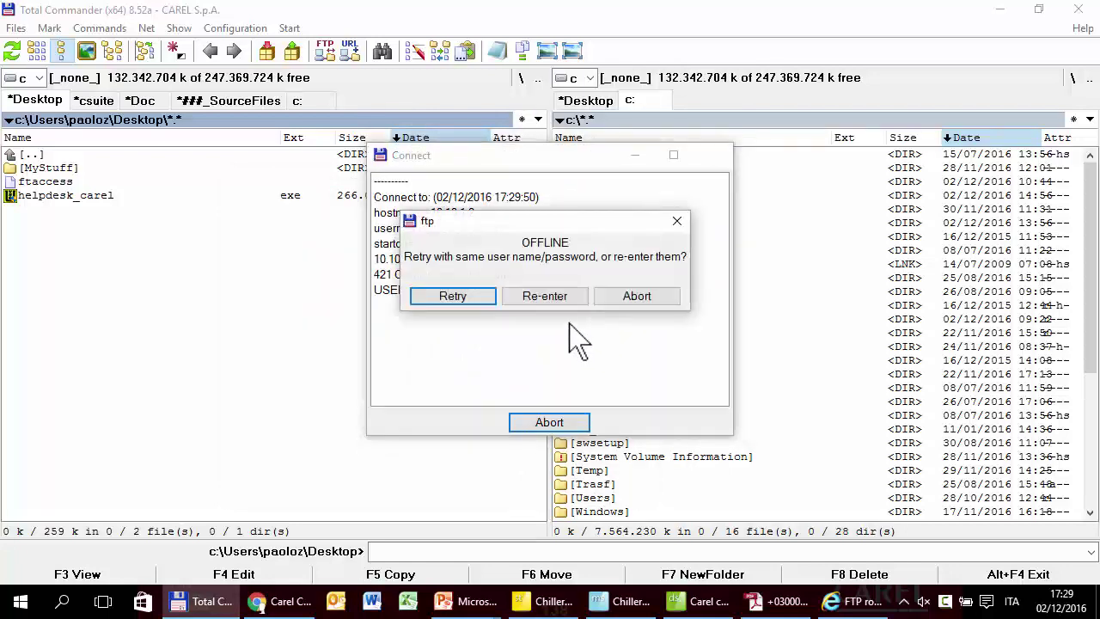
left_click(550, 298)
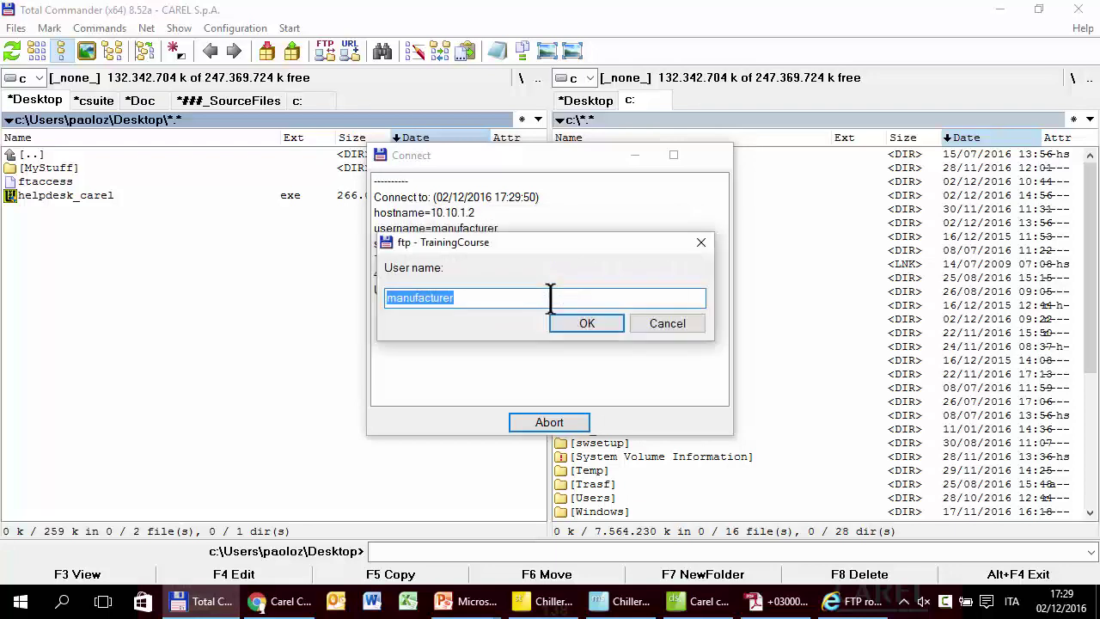
left_click(585, 320)
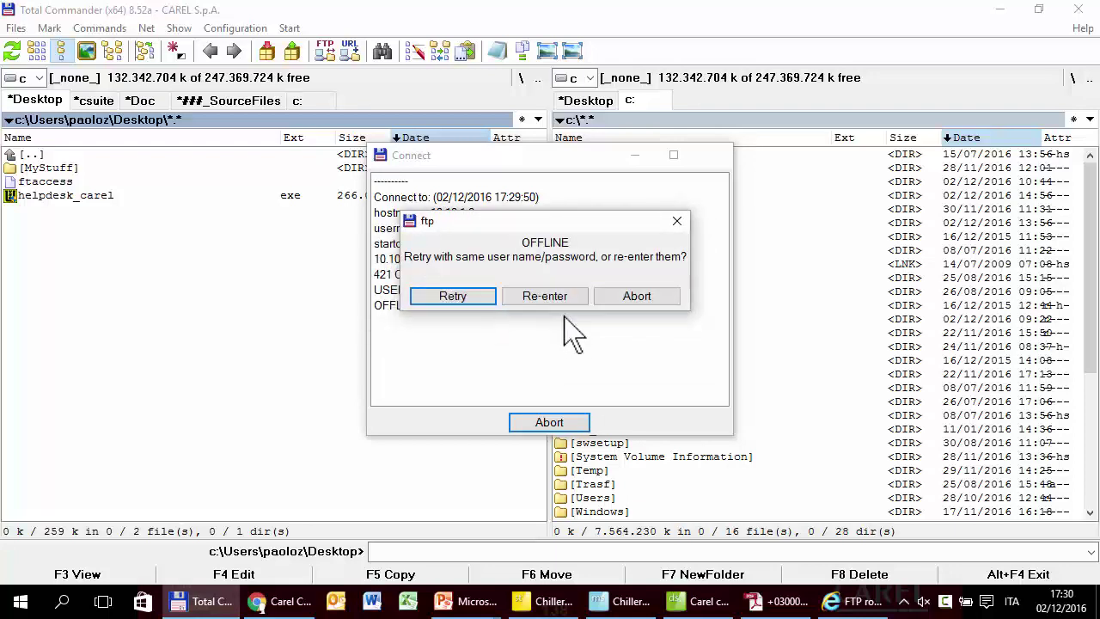
left_click(677, 221)
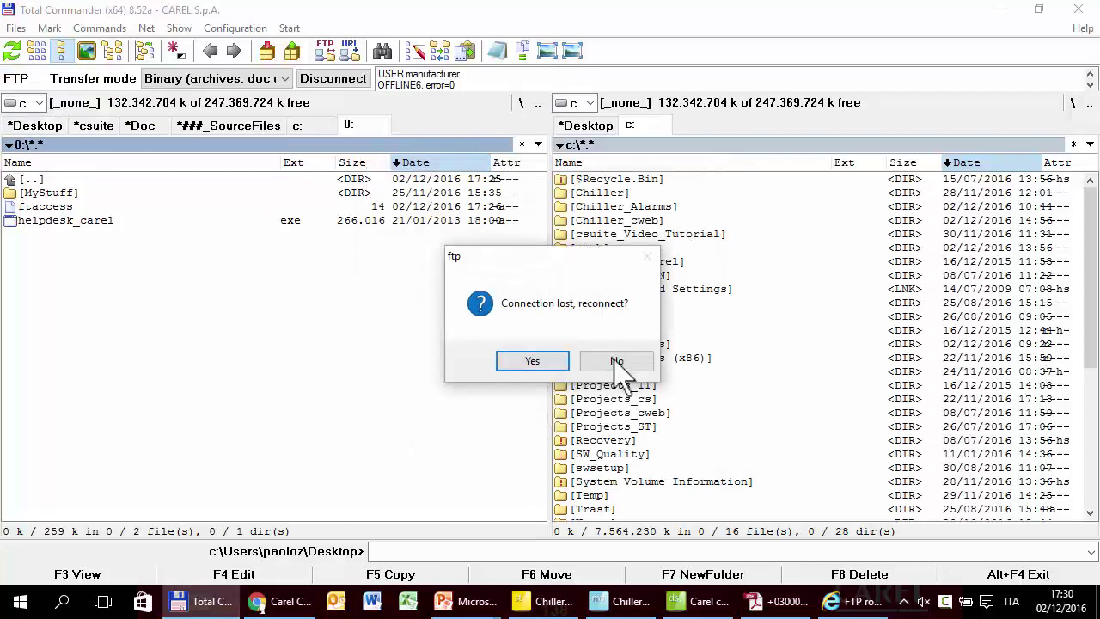
left_click(555, 364)
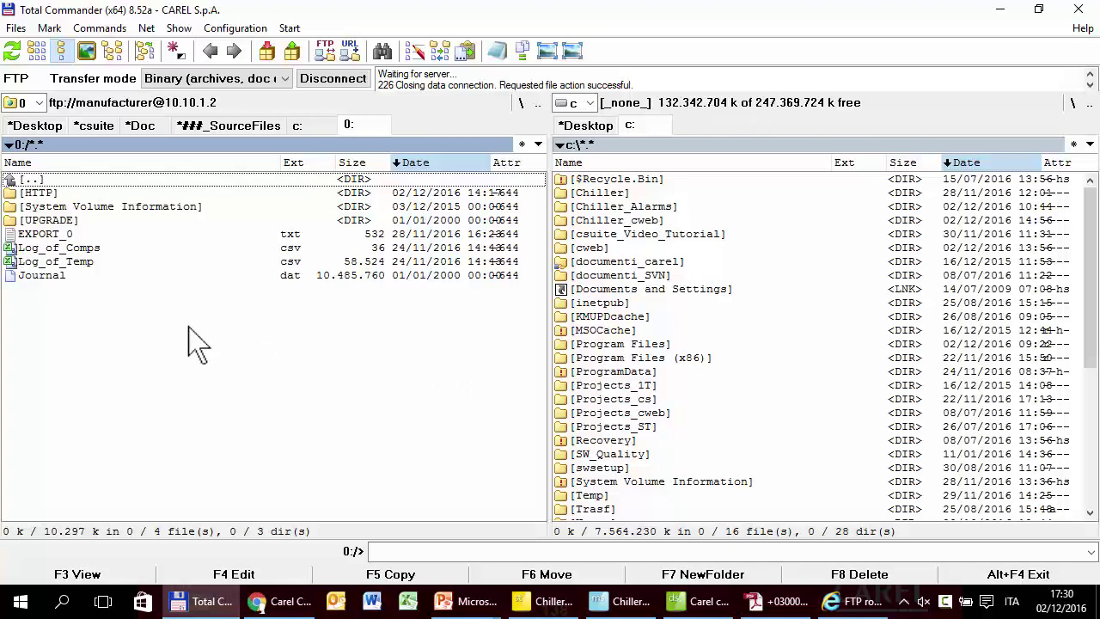
Delete the ftaccess file from the server's UPGRADE folder.
double_click(51, 220)
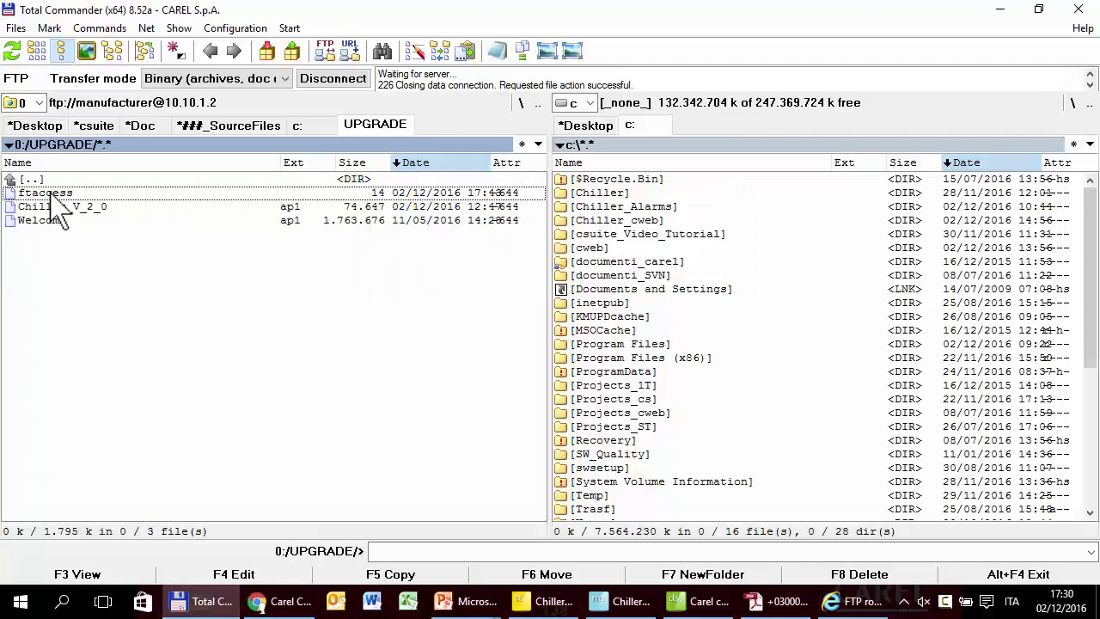
right_click(49, 194)
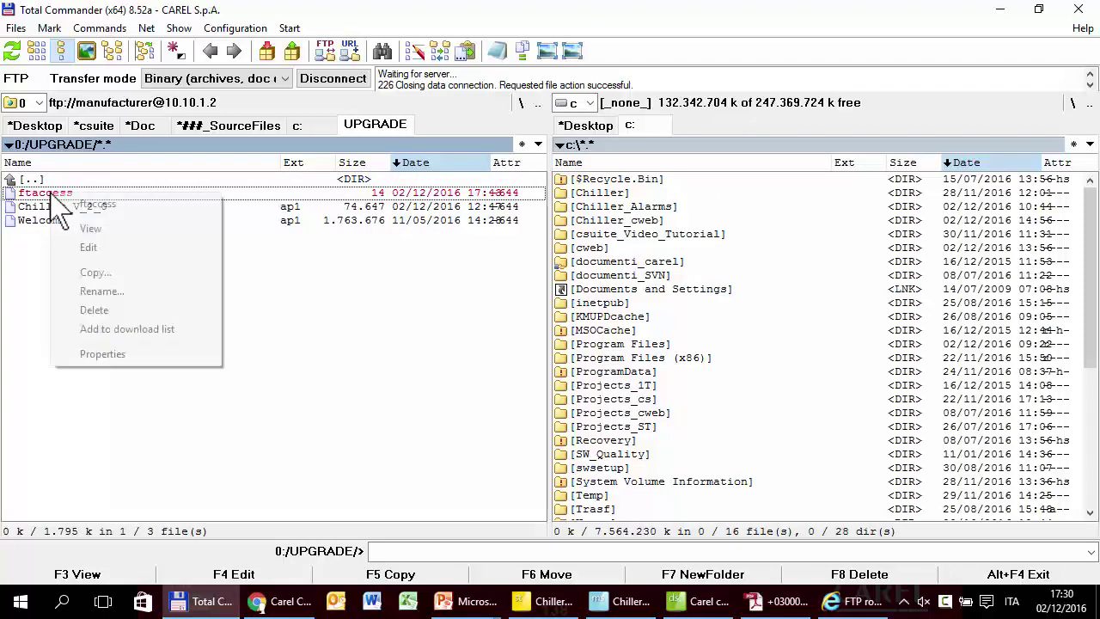
left_click(92, 310)
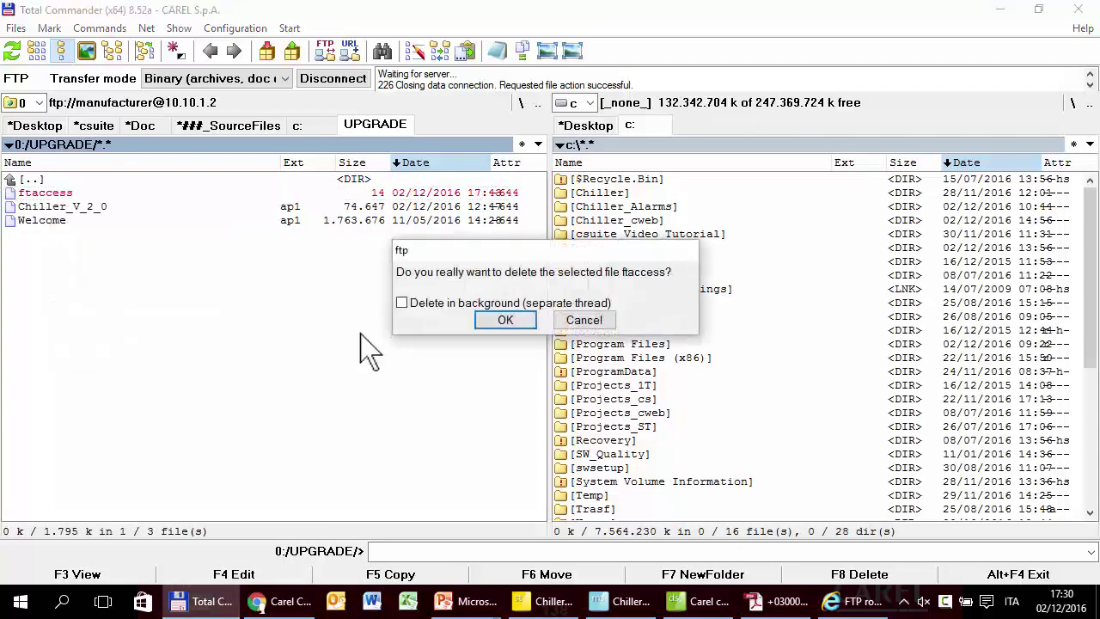
left_click(503, 321)
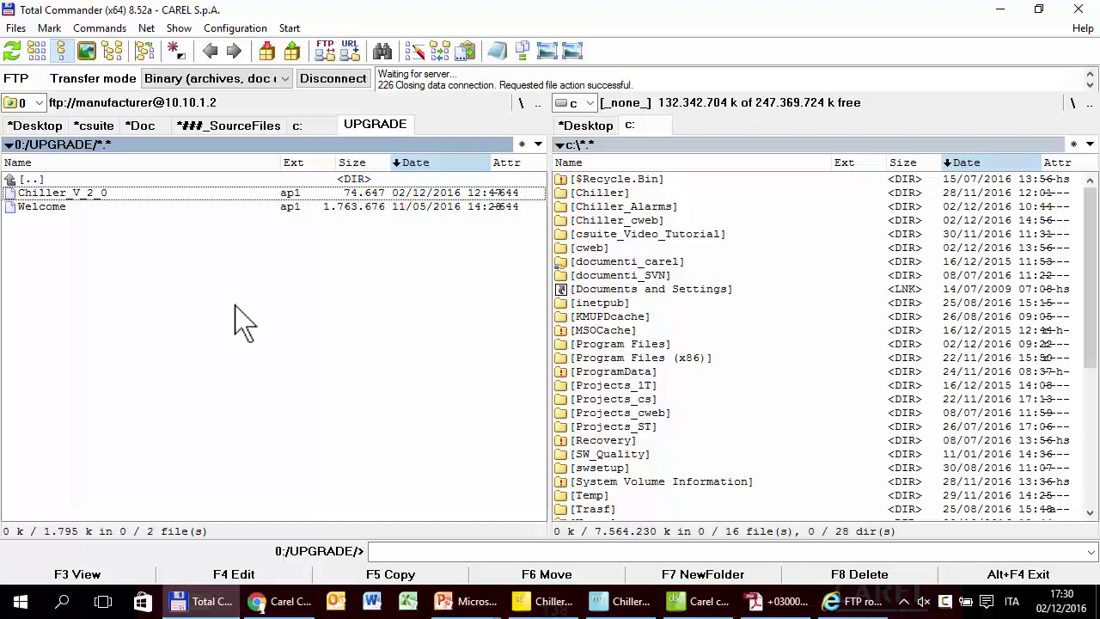
Delete htaccess from the server's HTTP folder and return to the 10.10.1.2 root.
double_click(107, 181)
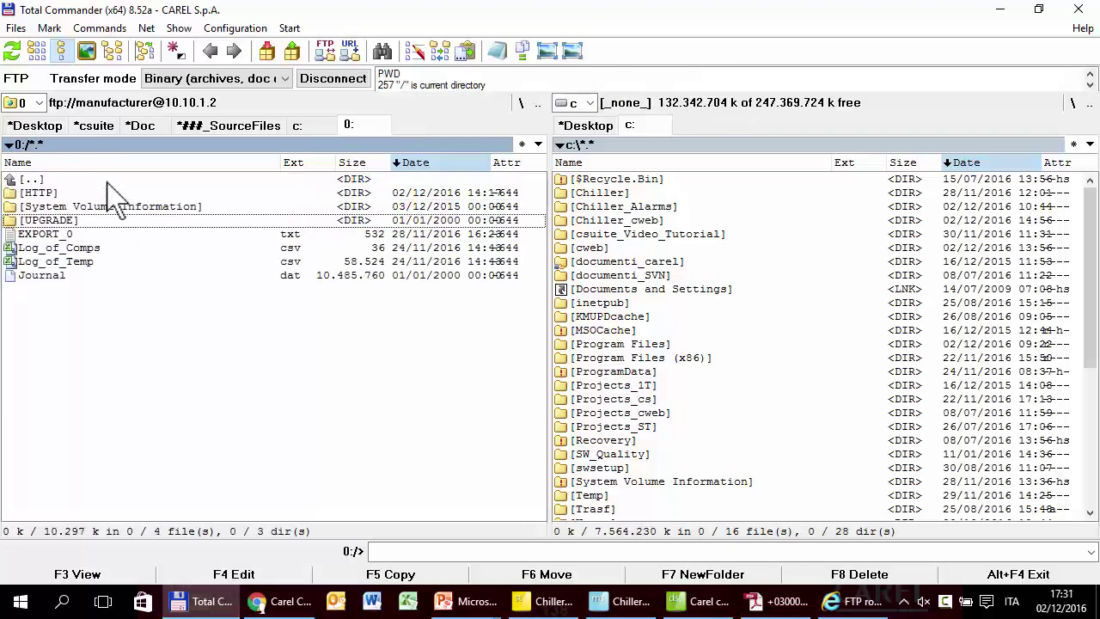
double_click(39, 192)
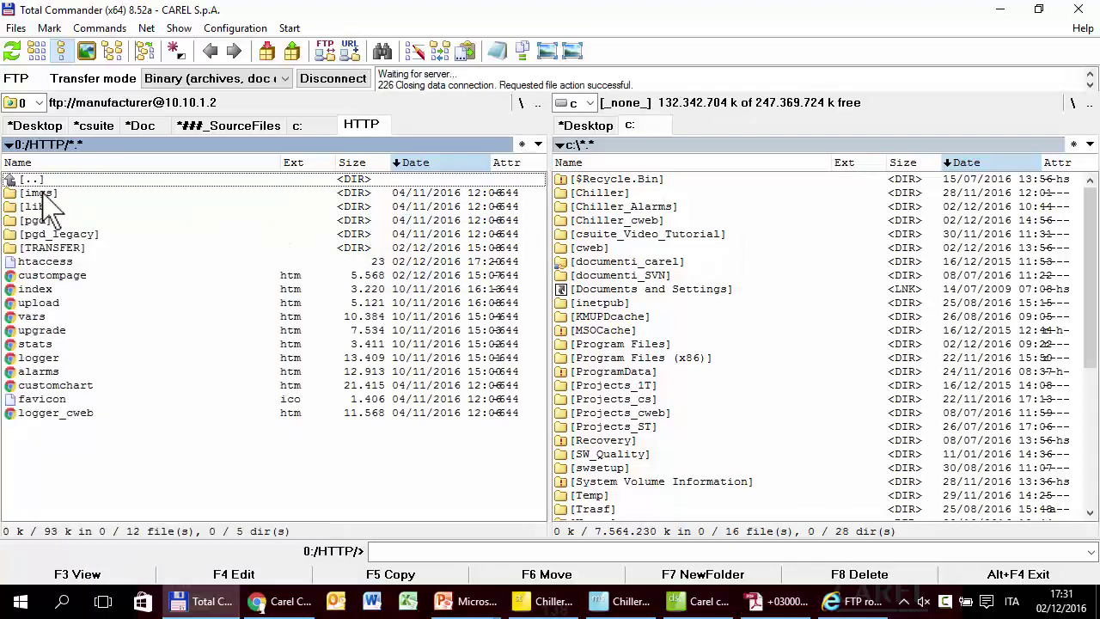
left_click(24, 263)
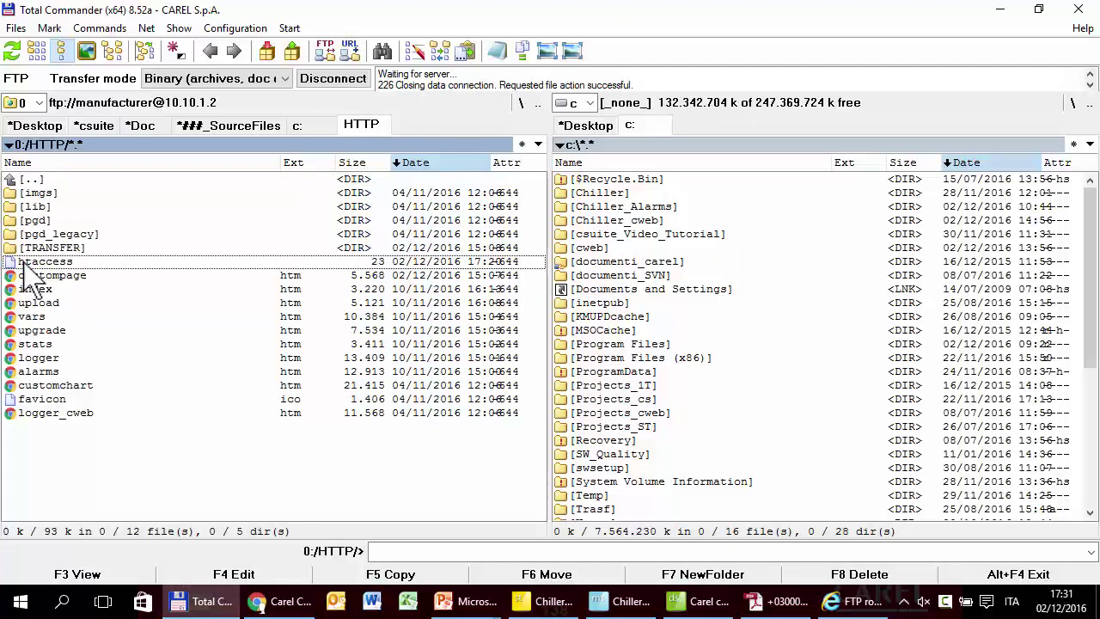
right_click(26, 263)
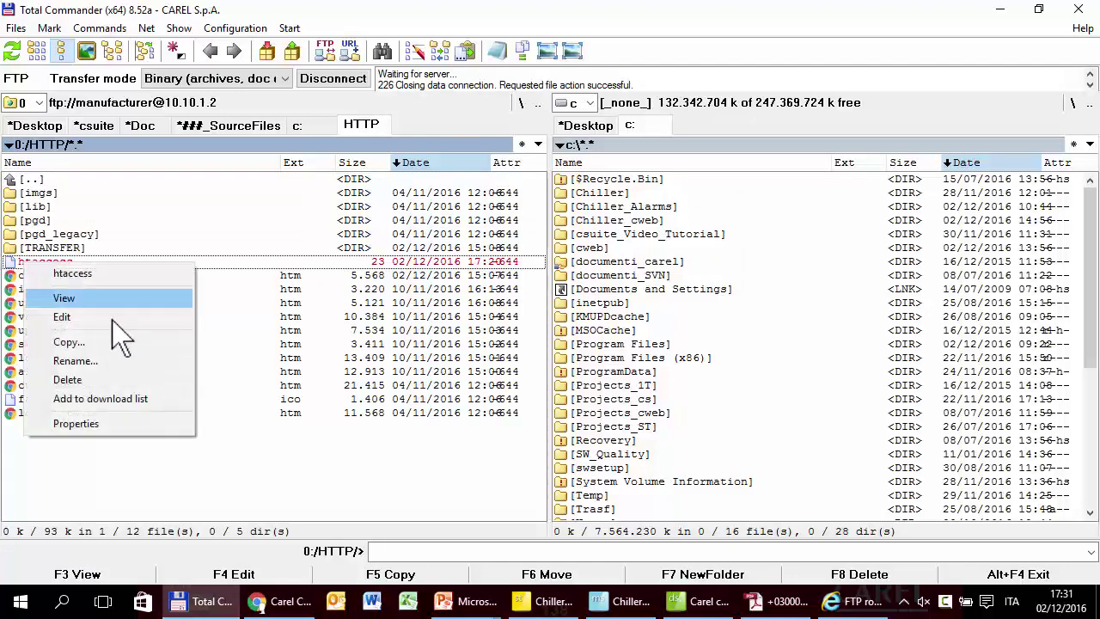
left_click(99, 377)
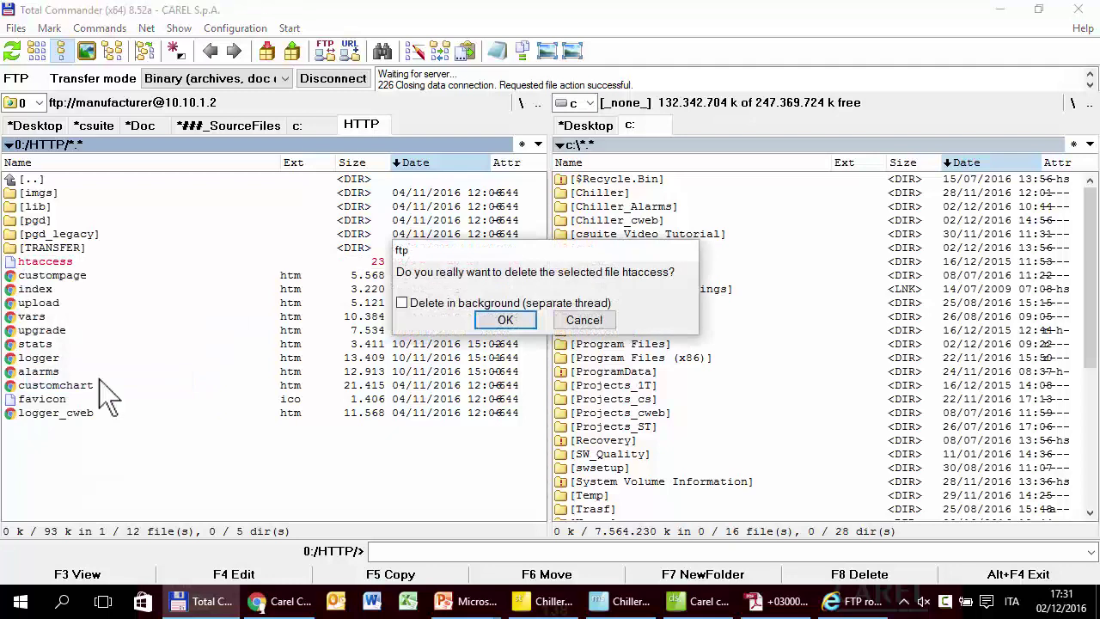
left_click(505, 323)
key("BackSpace")
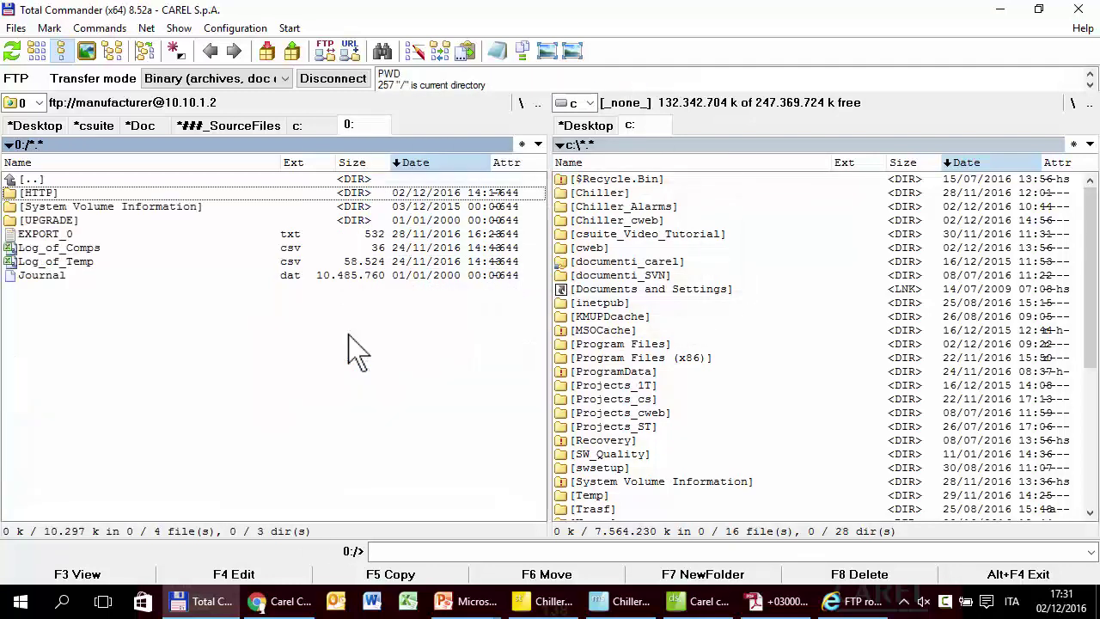